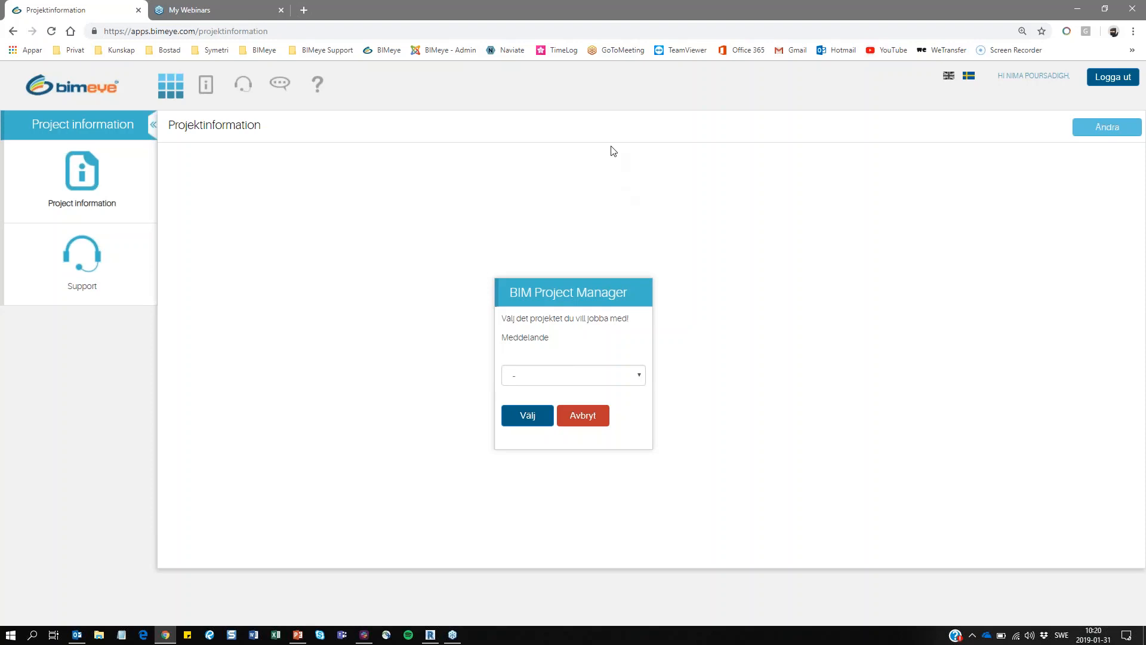
# - Select the Fet Arena Demo project in the project picker and load it
pyautogui.click(583, 377)
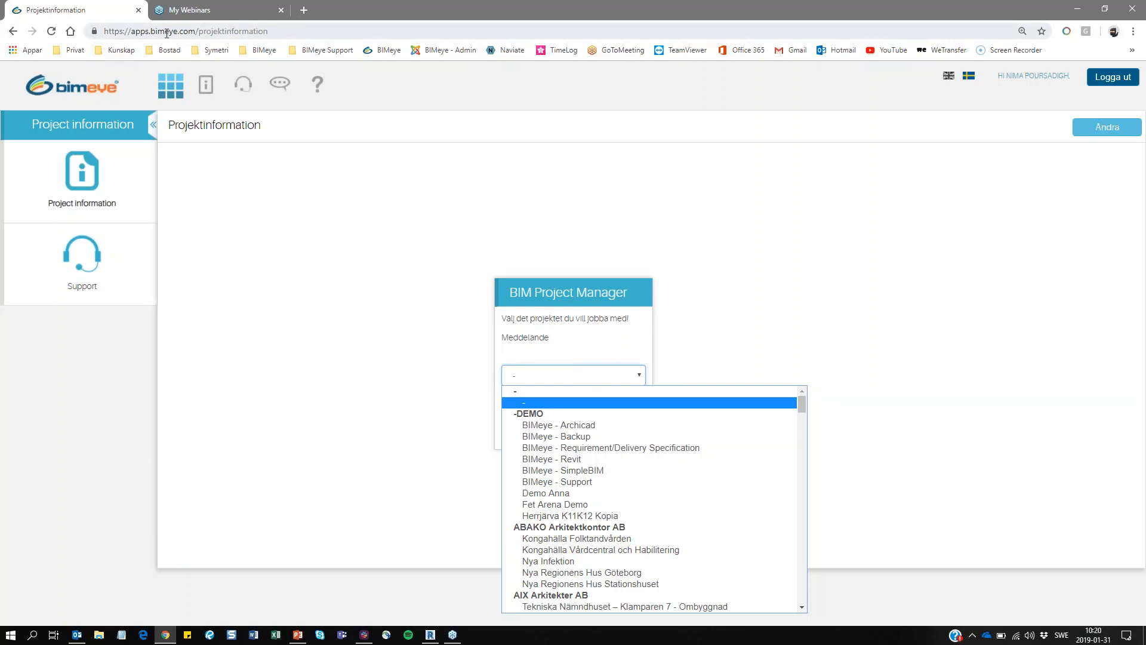
pyautogui.click(1112, 77)
pyautogui.click(397, 389)
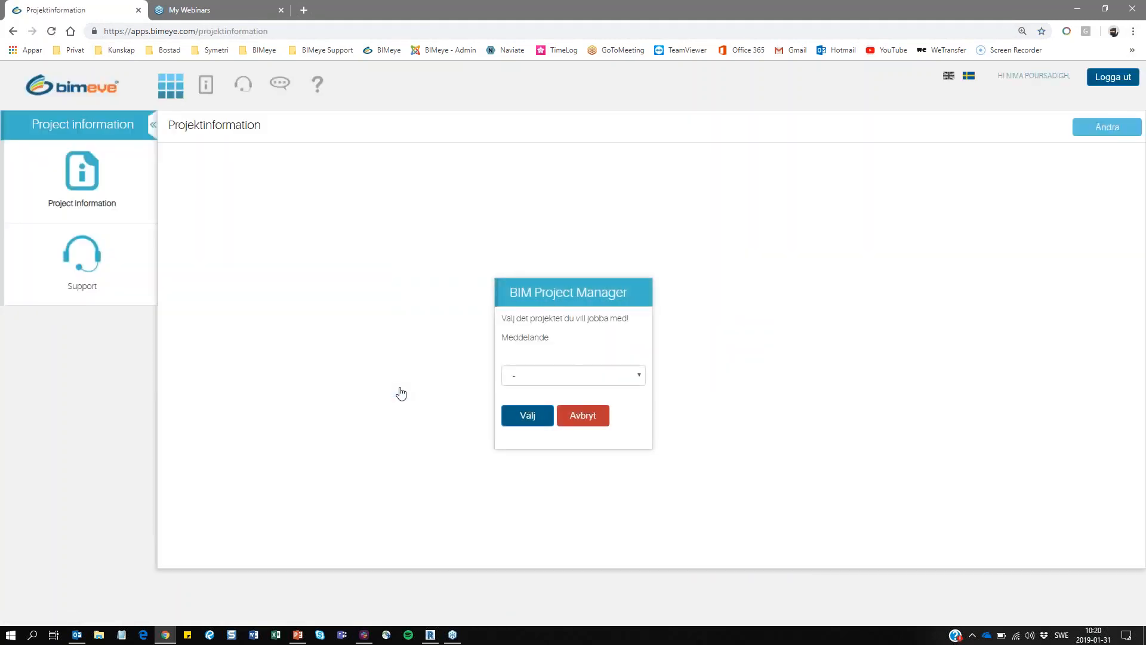
pyautogui.click(579, 376)
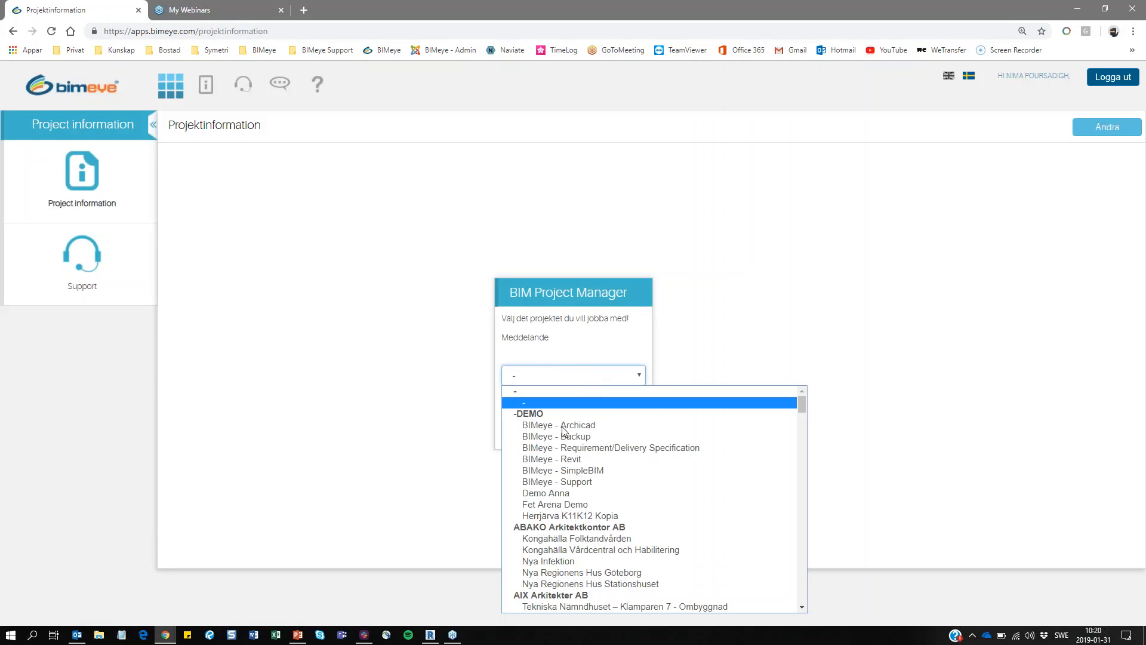
pyautogui.click(573, 504)
pyautogui.click(527, 418)
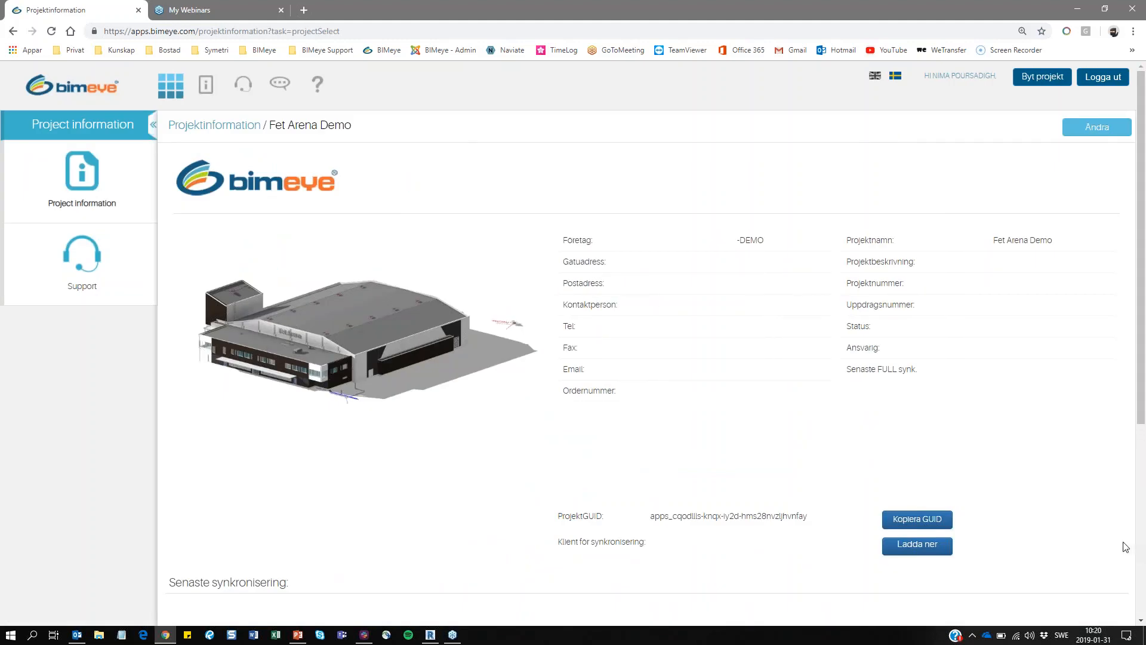
# - Switch the site language to English and reopen the project information page
pyautogui.scroll(-1, 765, 321)
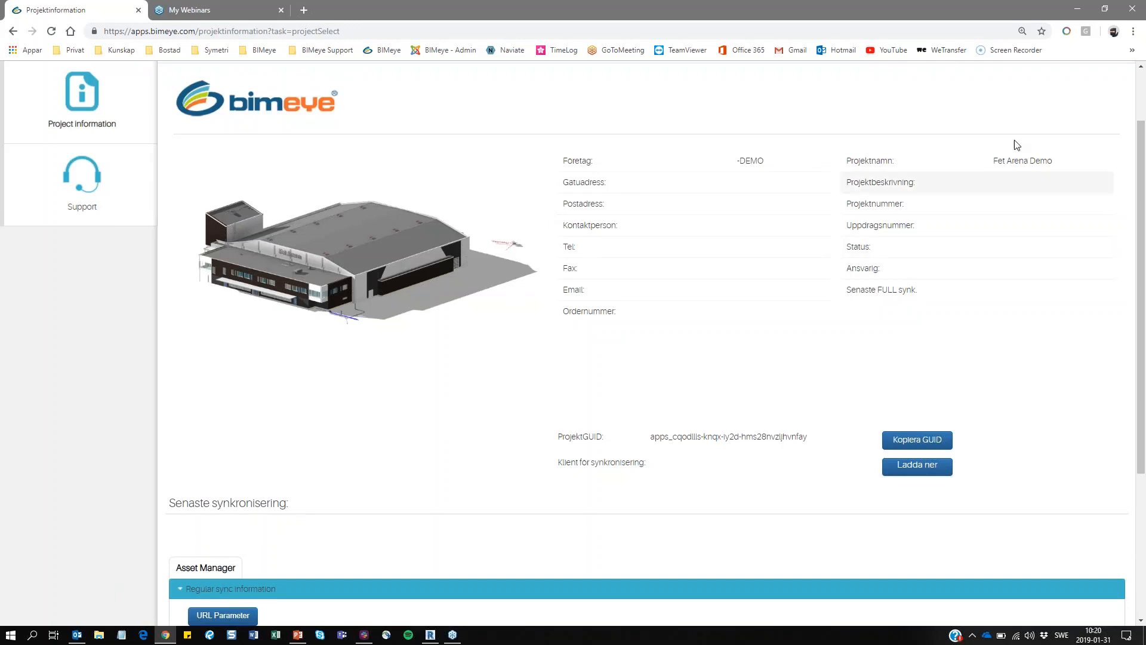
pyautogui.scroll(2, 1046, 176)
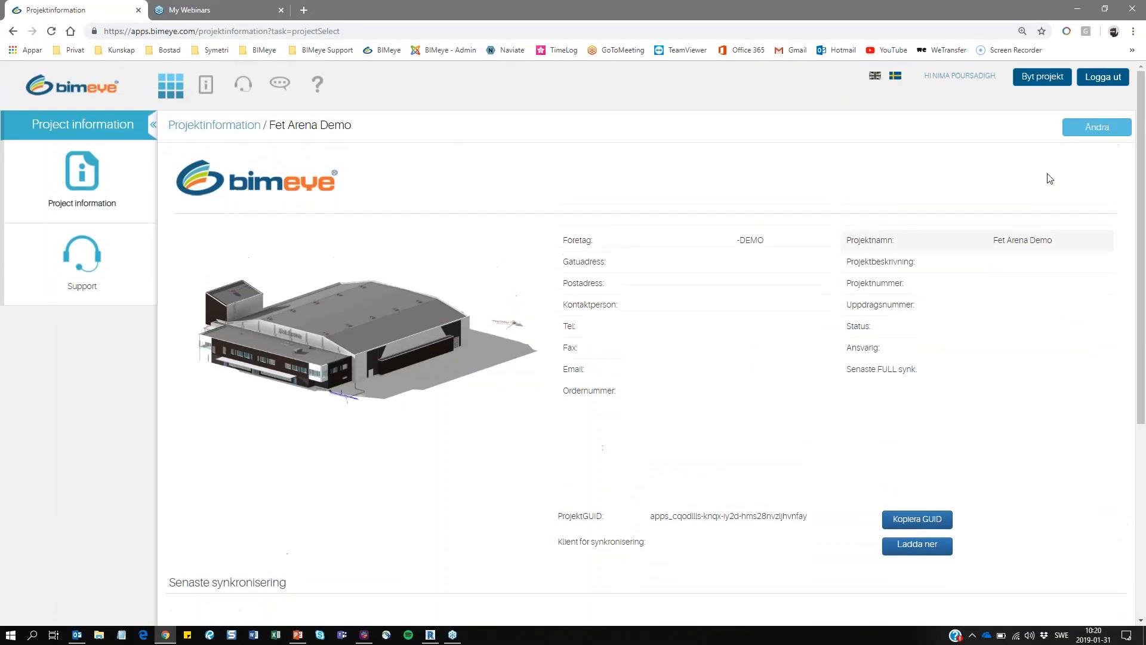
pyautogui.click(1078, 135)
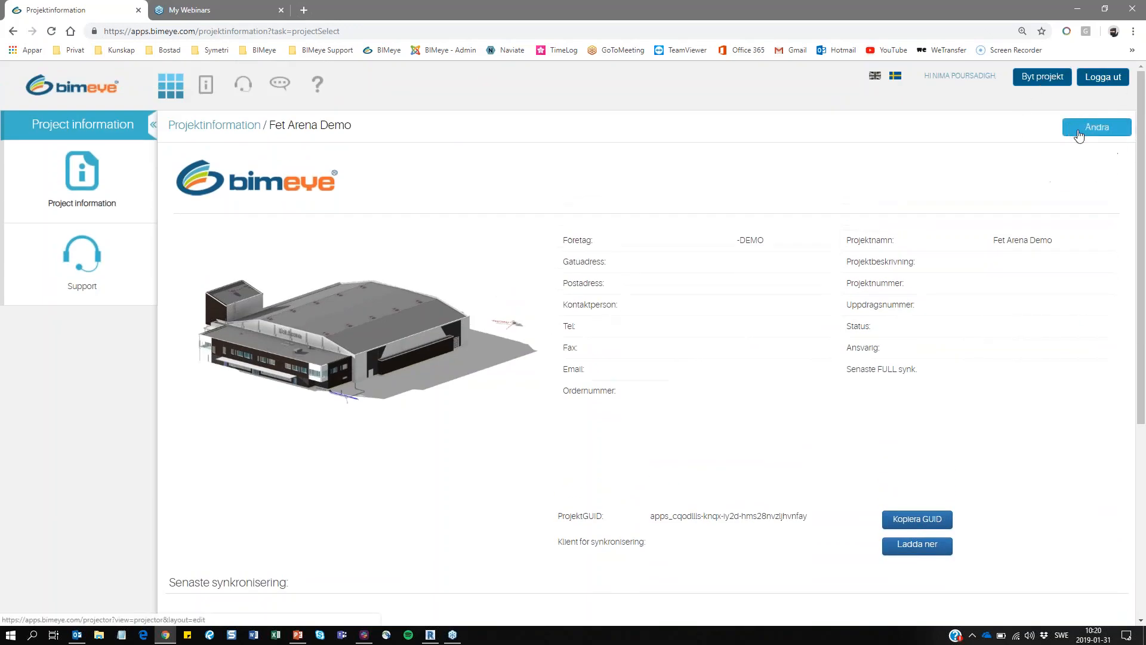
pyautogui.click(874, 76)
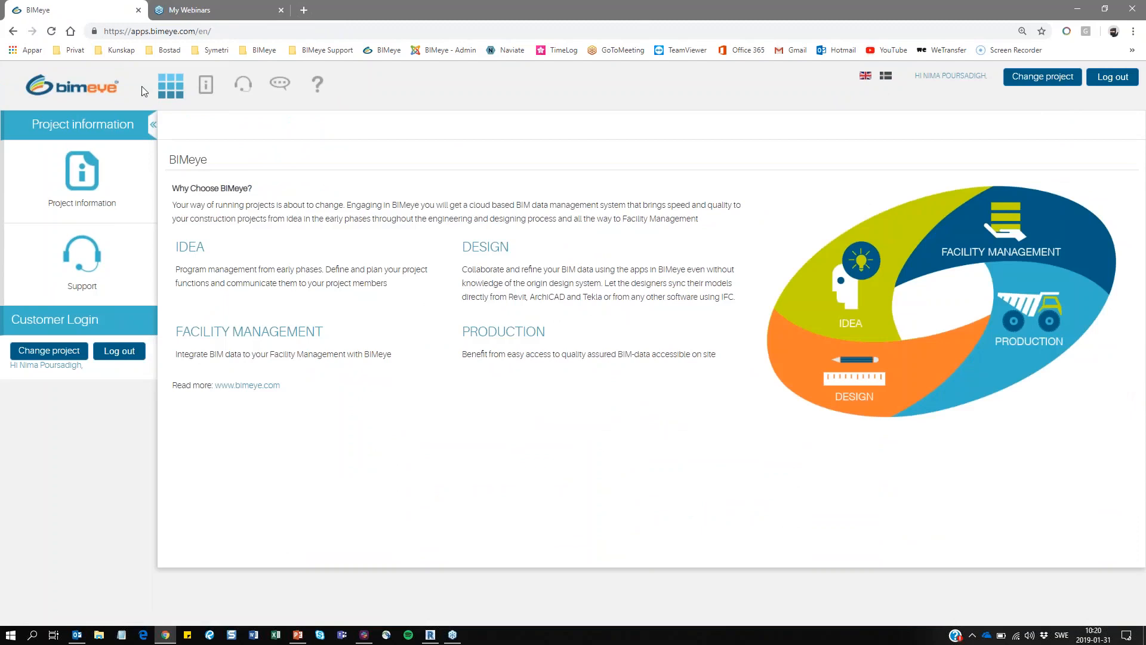
pyautogui.click(203, 89)
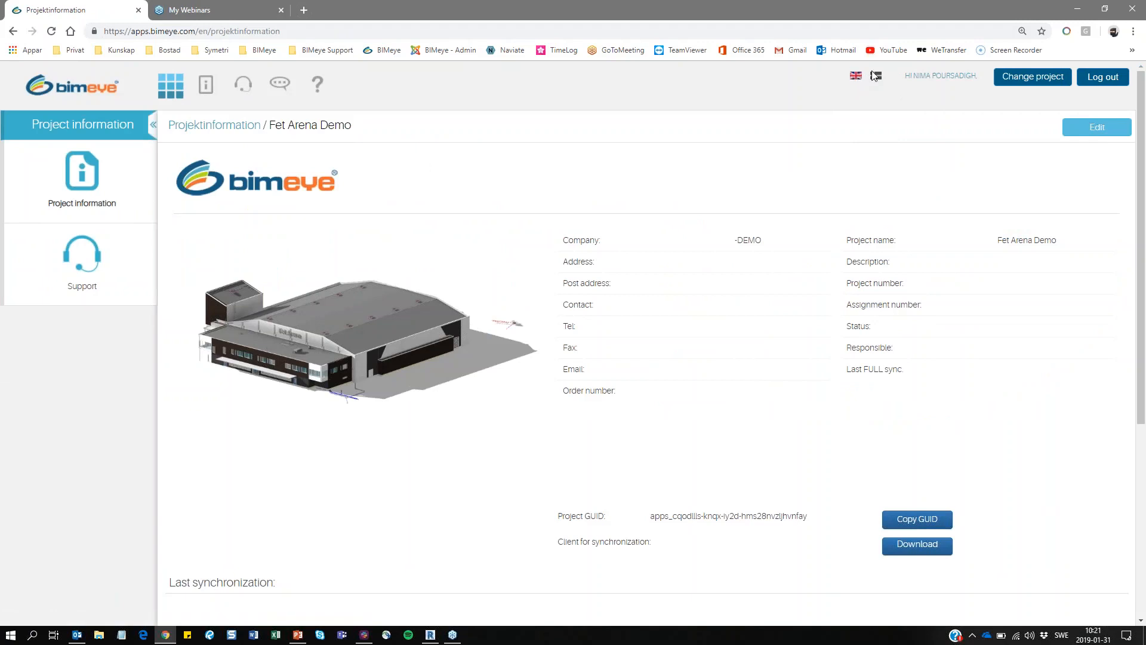
pyautogui.click(919, 78)
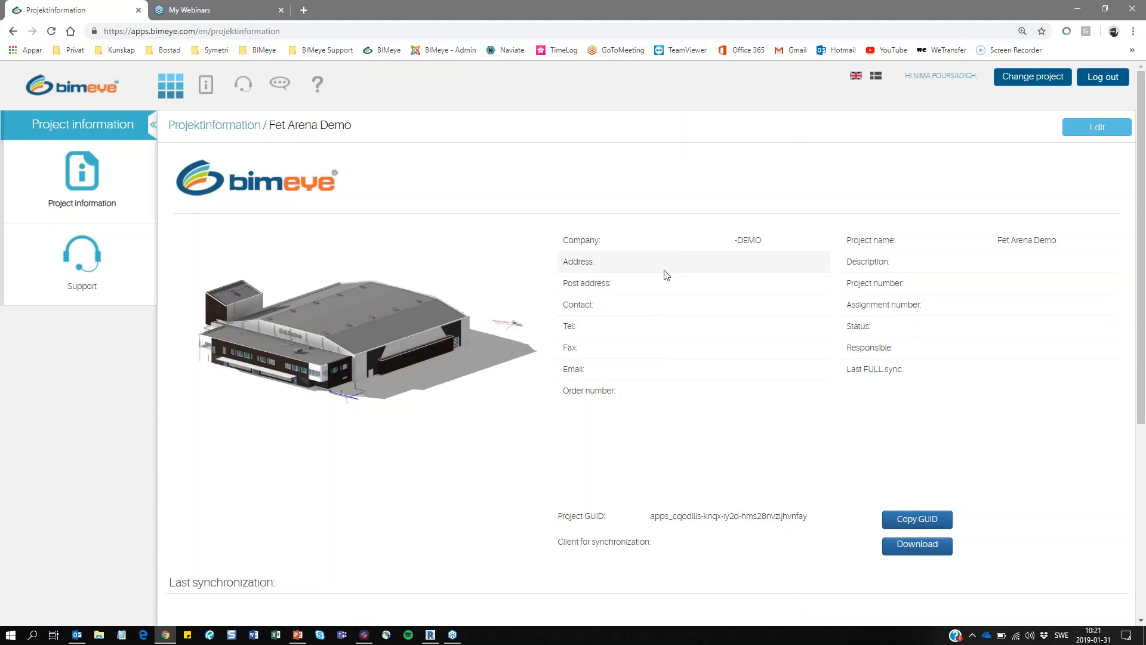
# - View the download listing of synchronization clients and close it again
pyautogui.scroll(-3, 667, 275)
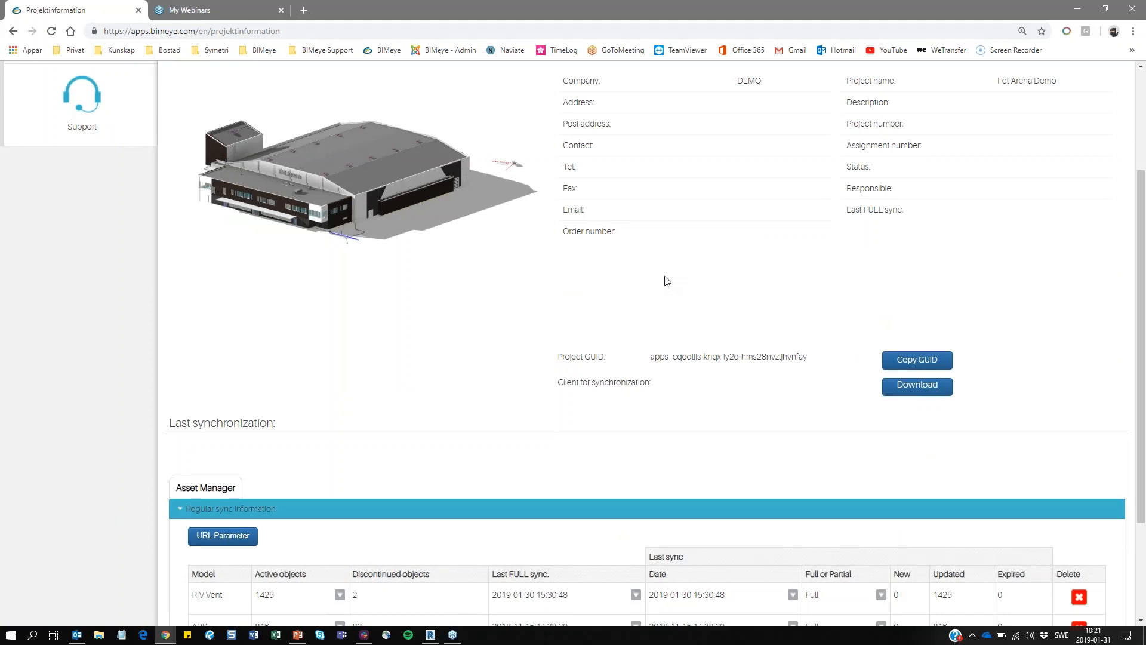
pyautogui.click(938, 391)
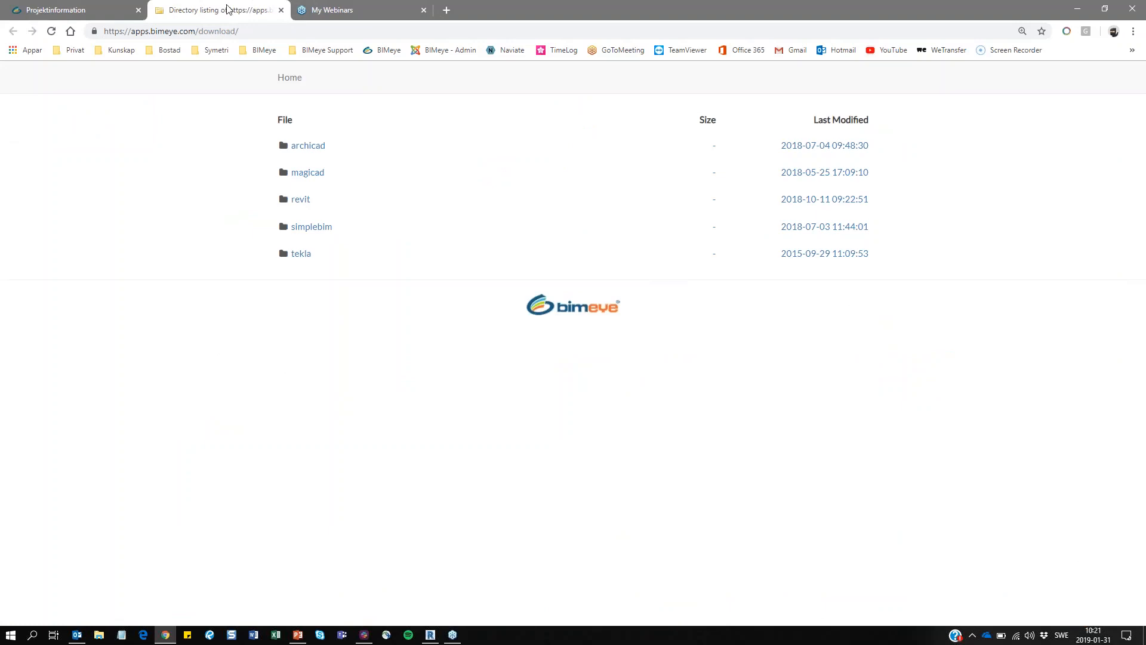
pyautogui.click(281, 10)
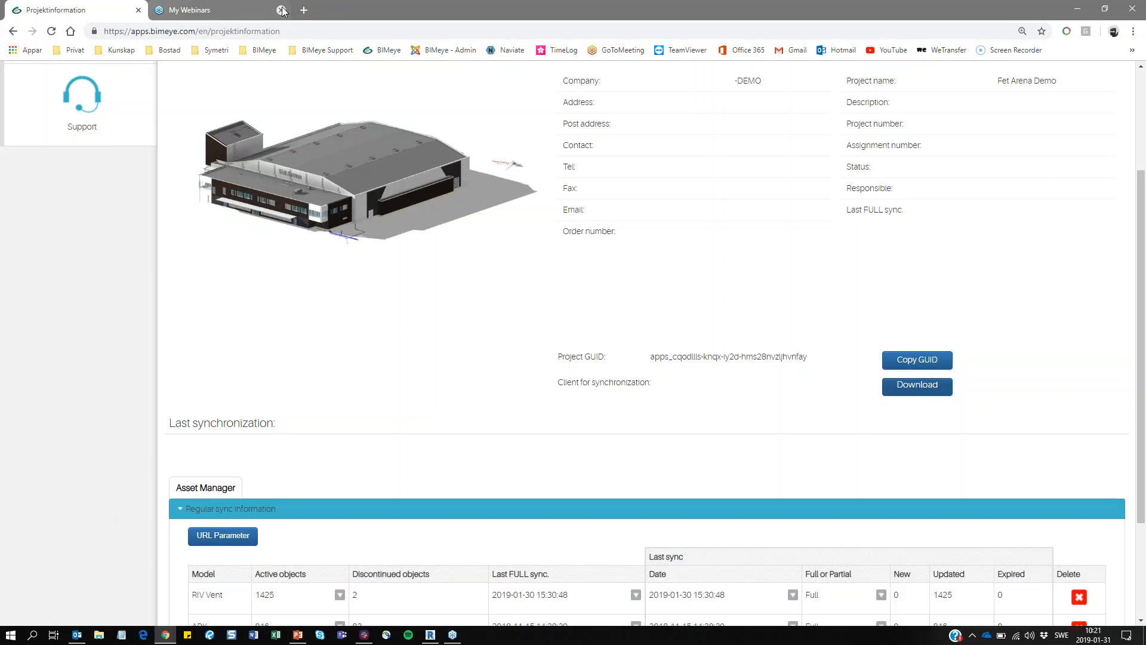
# - Display the BIMeye client commands in Revit, and copy the project GUID from the BIMeye project page
pyautogui.click(431, 634)
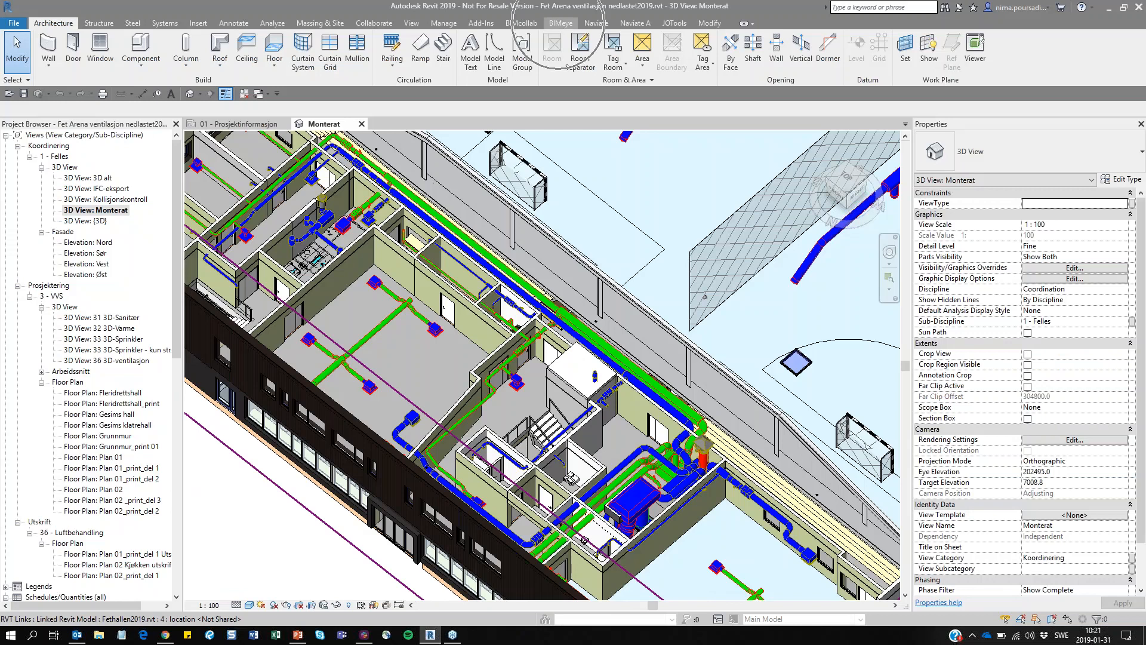
pyautogui.click(562, 24)
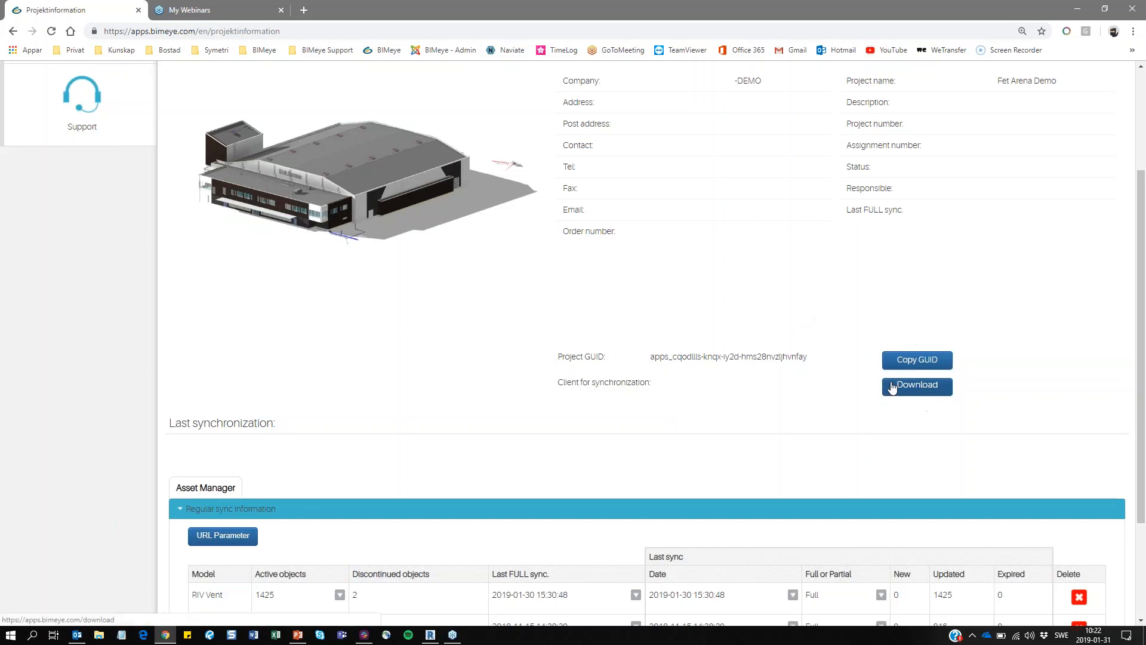
pyautogui.click(903, 361)
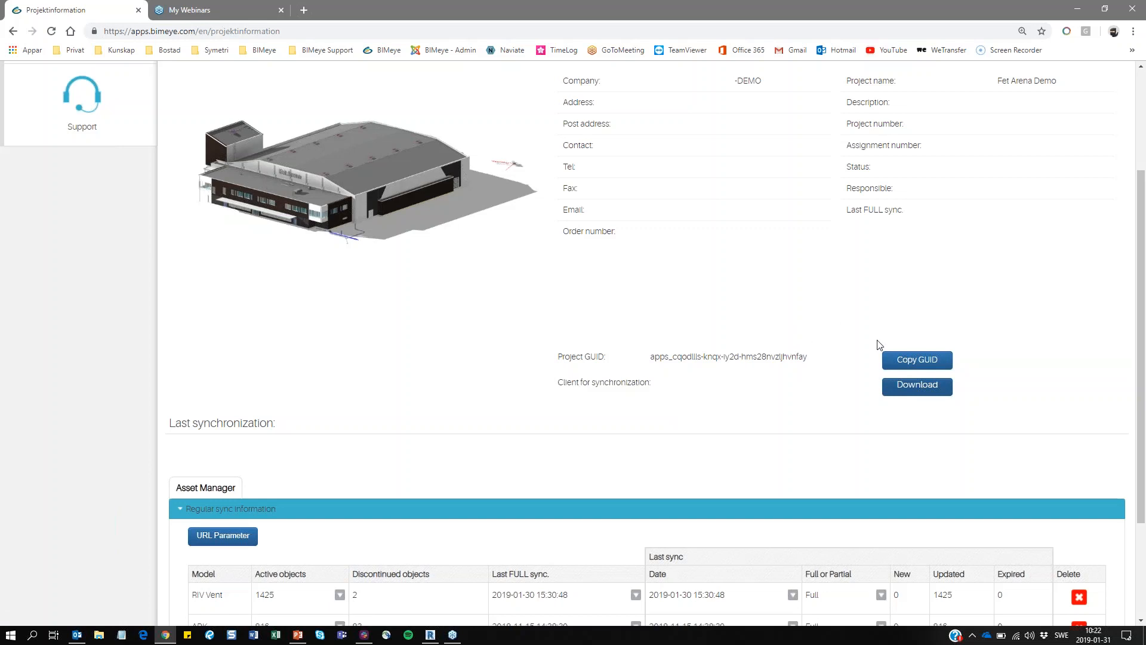
pyautogui.click(902, 364)
# - Switch to Revit and log on to BIMeye with the saved credentials, unlocking the project GUID and model name fields
pyautogui.hotkey('alt', 'Tab')
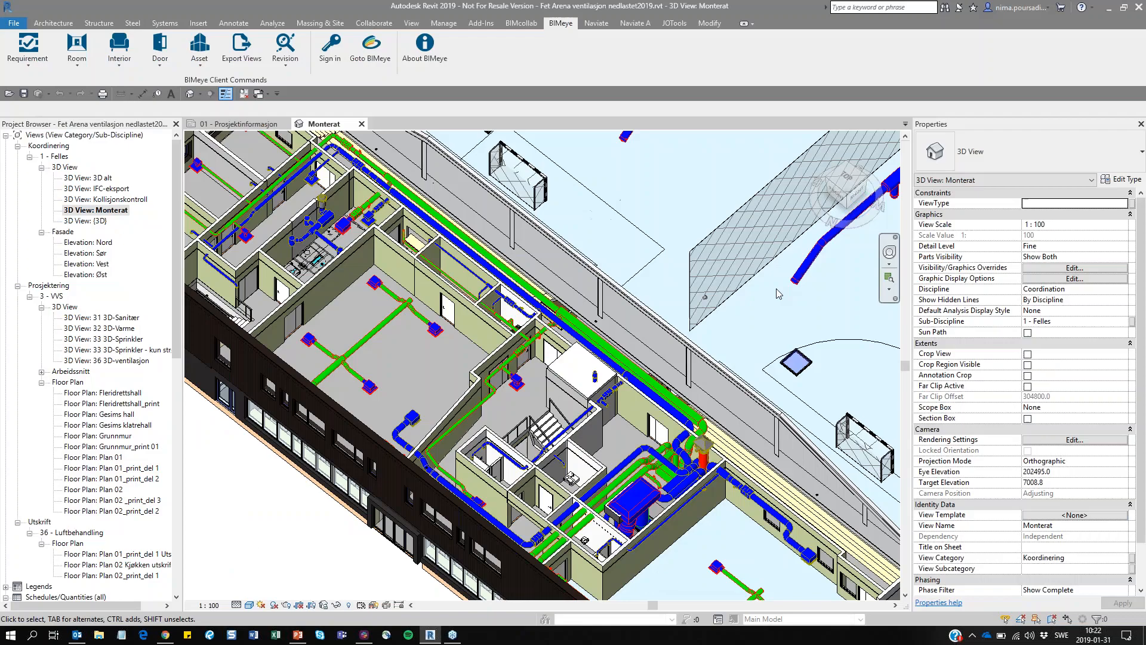
pyautogui.click(334, 45)
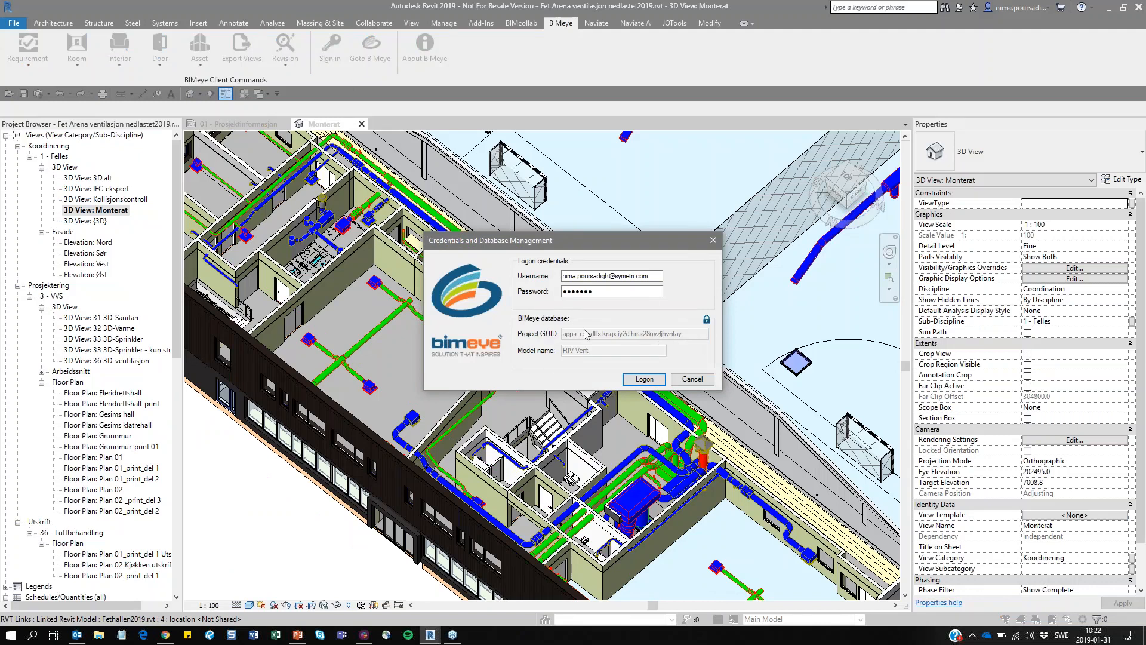
pyautogui.click(706, 320)
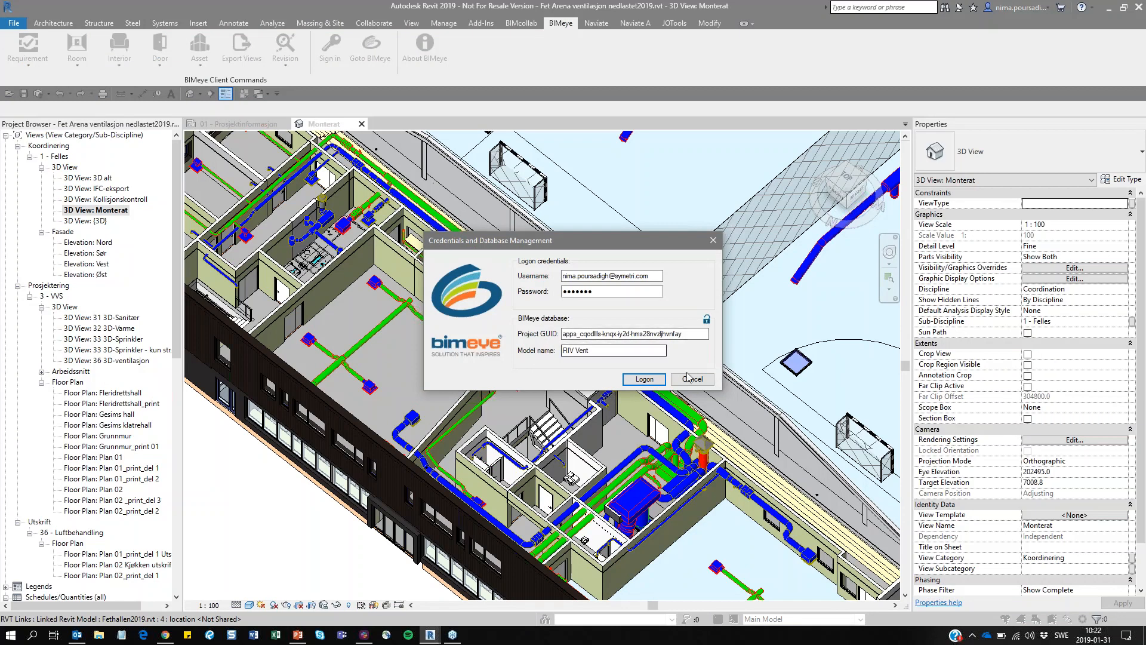
pyautogui.click(643, 379)
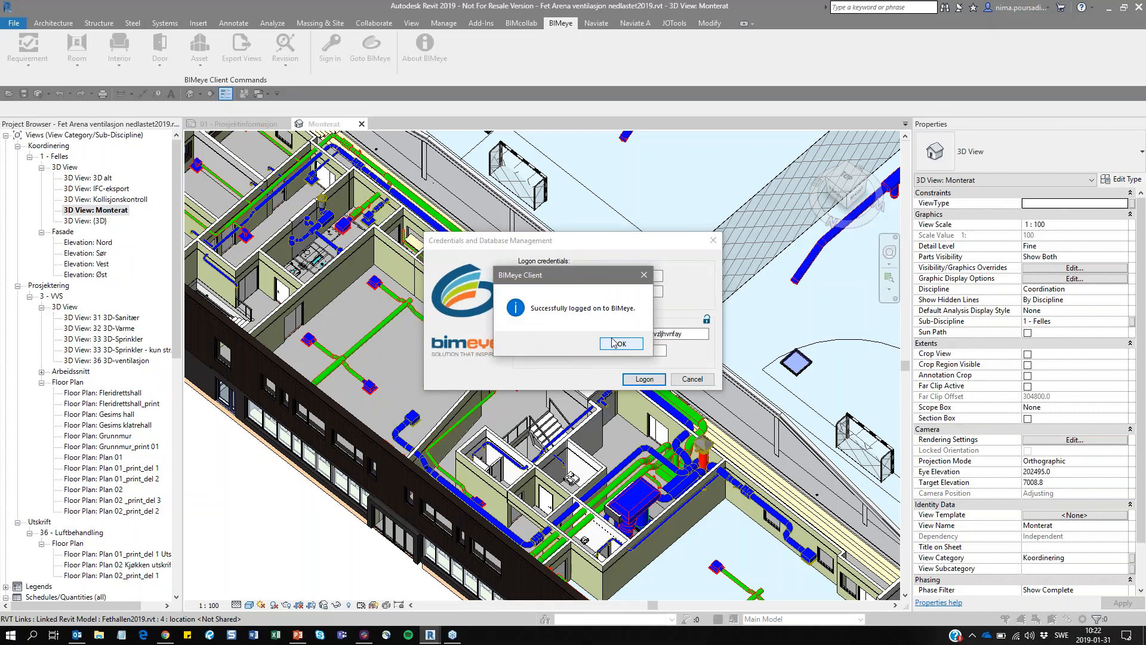
pyautogui.click(615, 343)
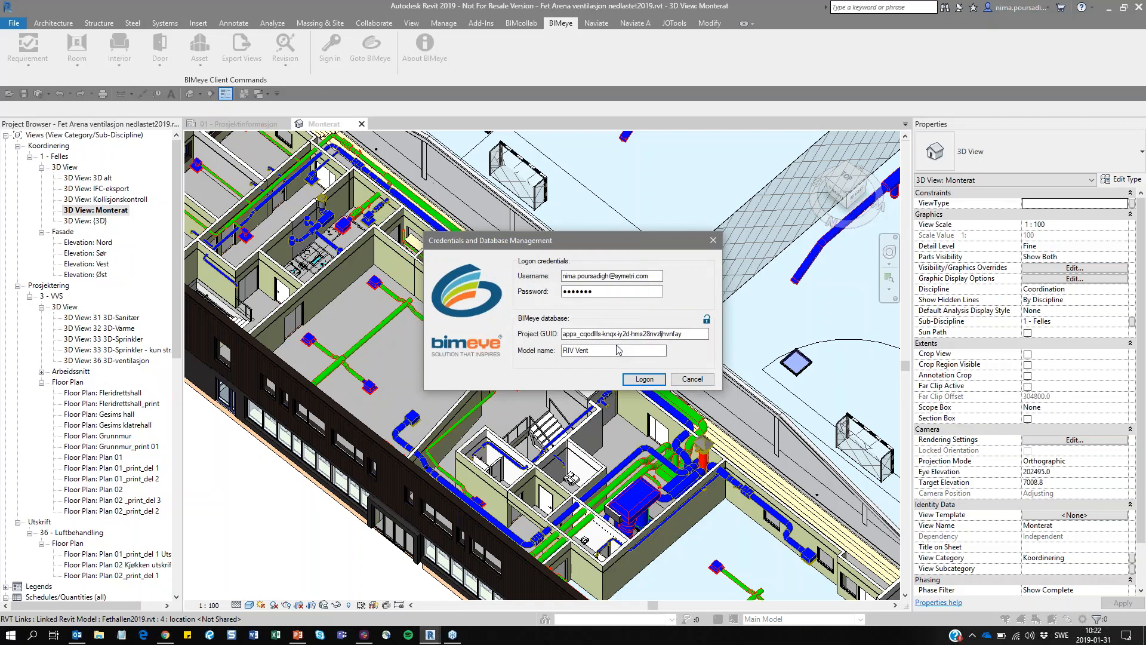
pyautogui.press('Return')
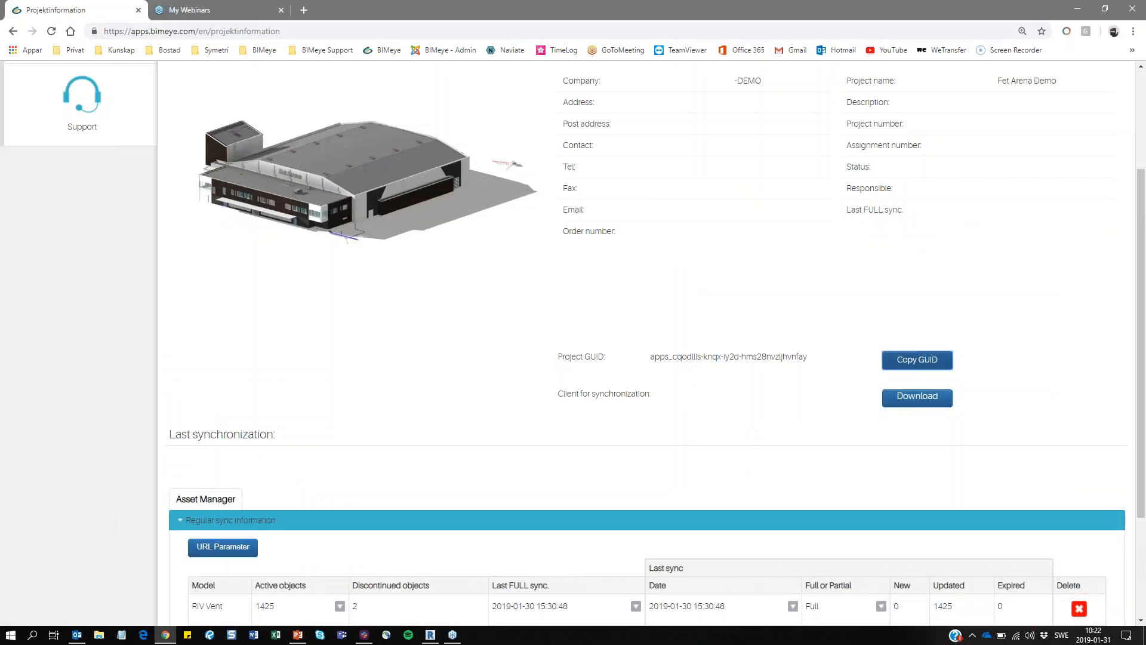
# - Examine the regular sync information for the project's models, including the last full sync details of RIV Vent
pyautogui.scroll(-3, 344, 555)
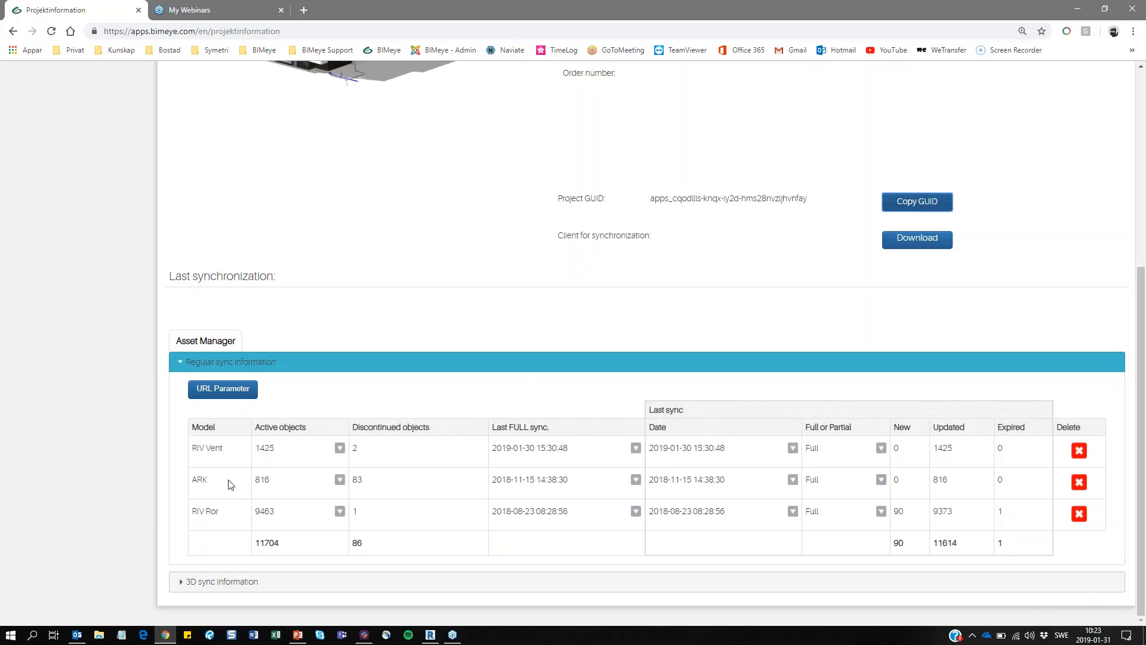
pyautogui.scroll(1, 260, 528)
pyautogui.scroll(2, 262, 543)
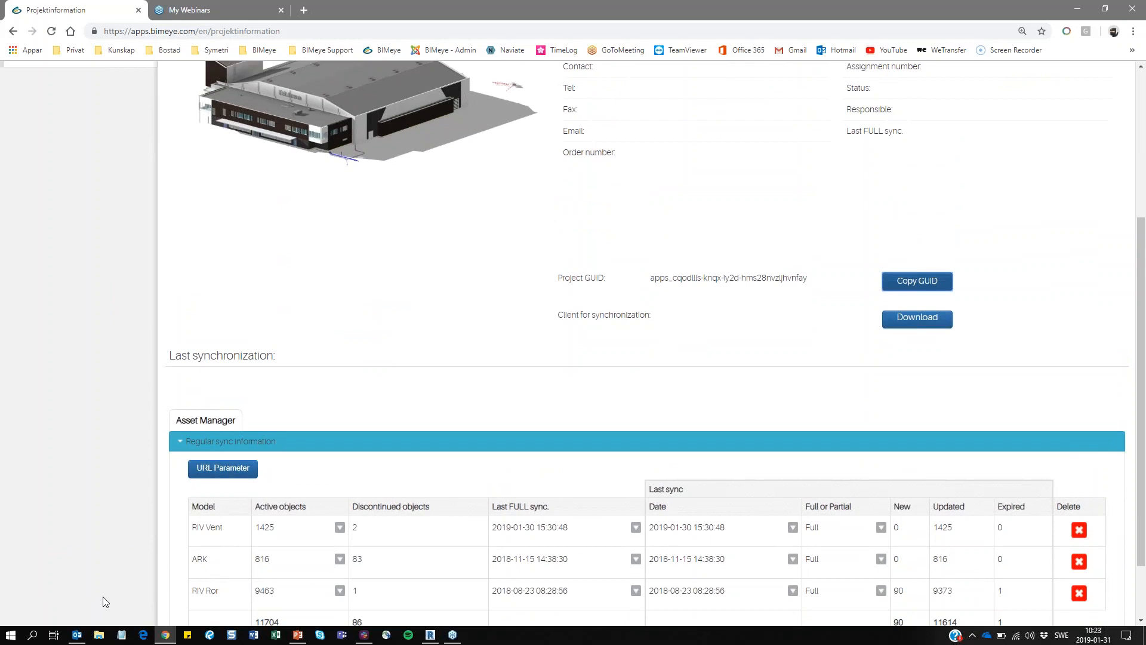
pyautogui.scroll(-2, 227, 582)
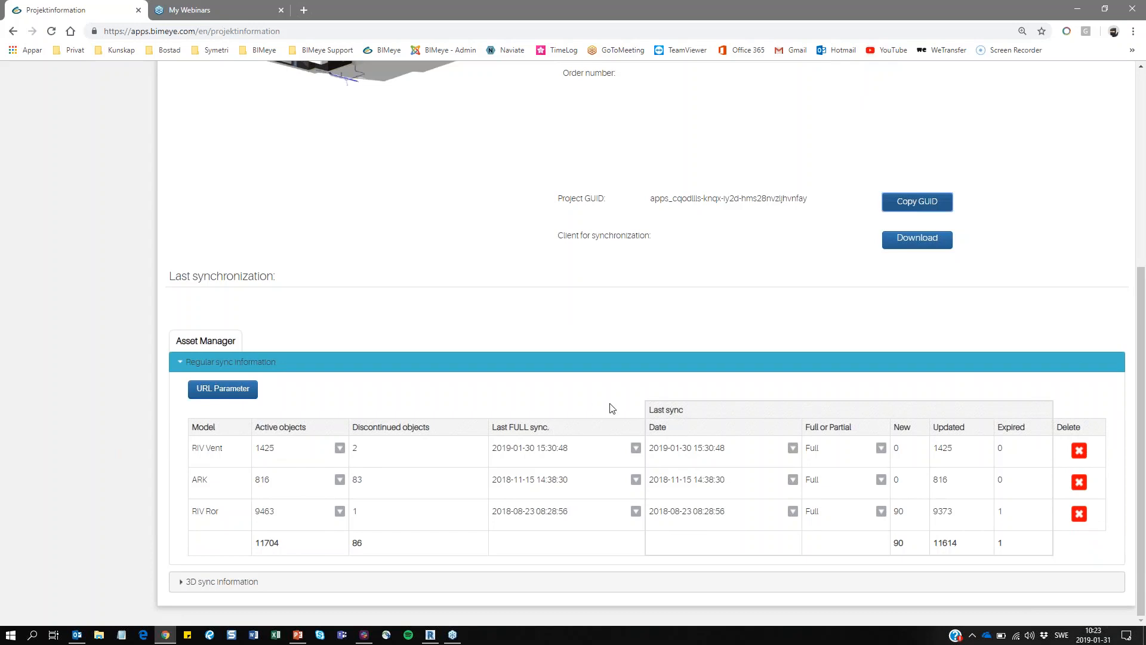
pyautogui.click(635, 447)
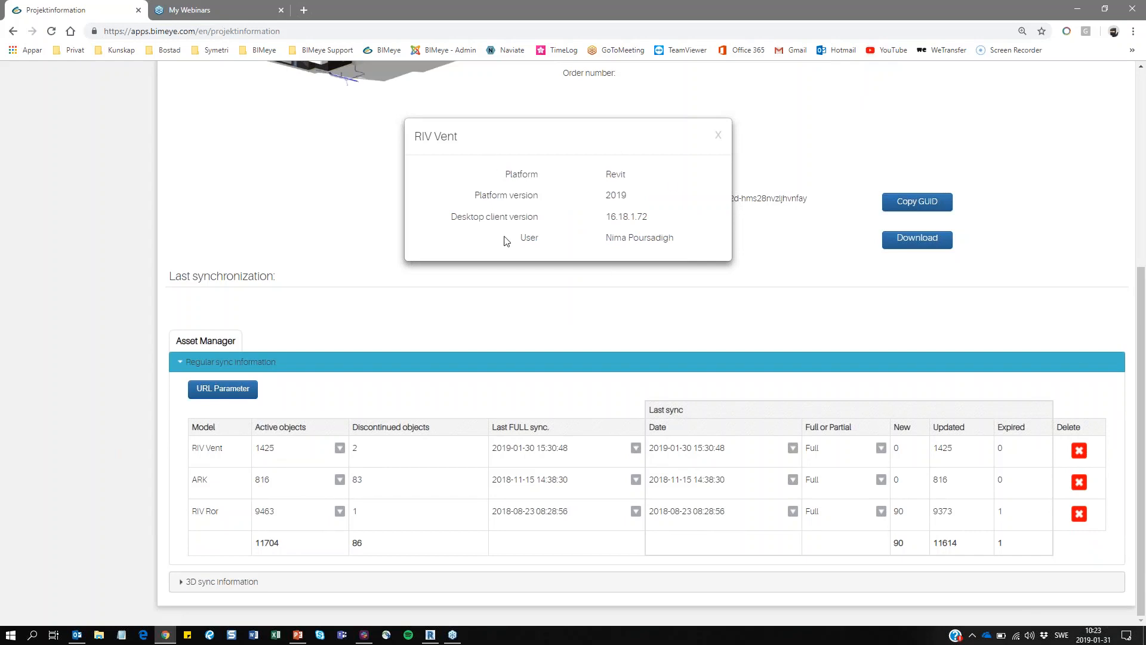
pyautogui.click(719, 137)
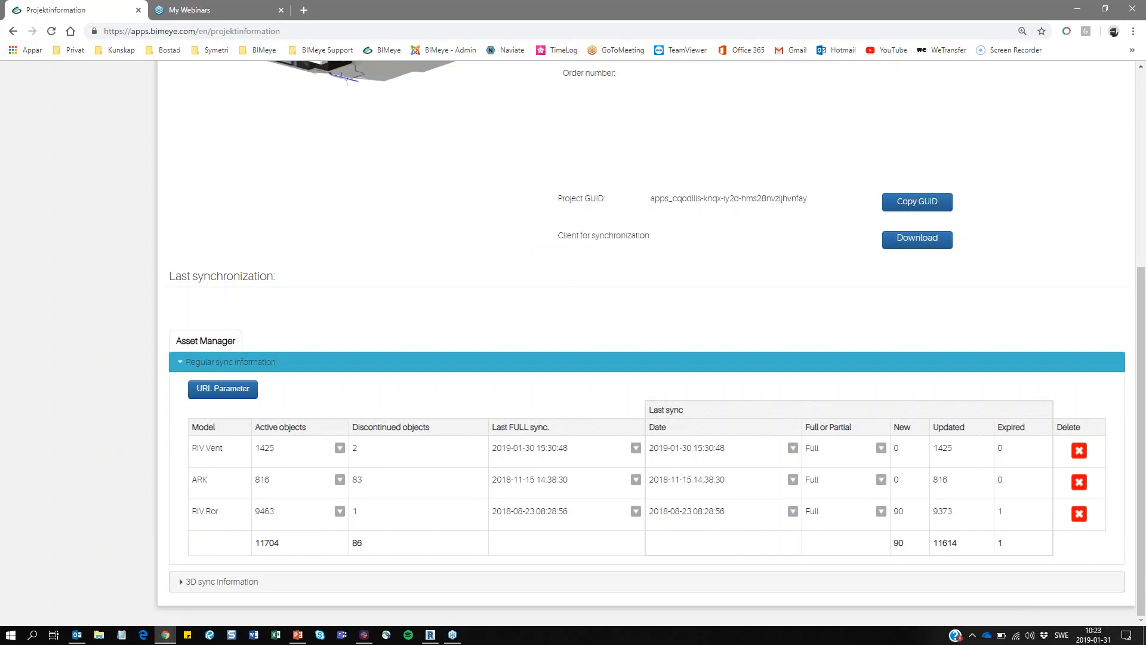
pyautogui.scroll(5, 724, 146)
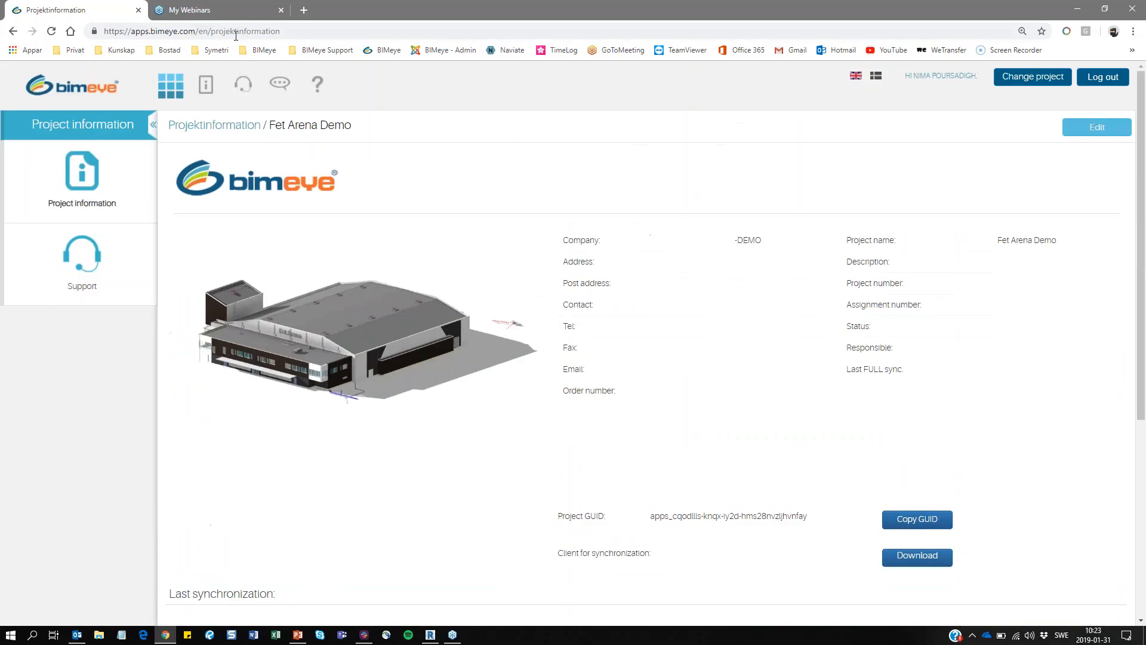
# - Open the Asset application and save the models and levels selection with nothing selected
pyautogui.click(175, 97)
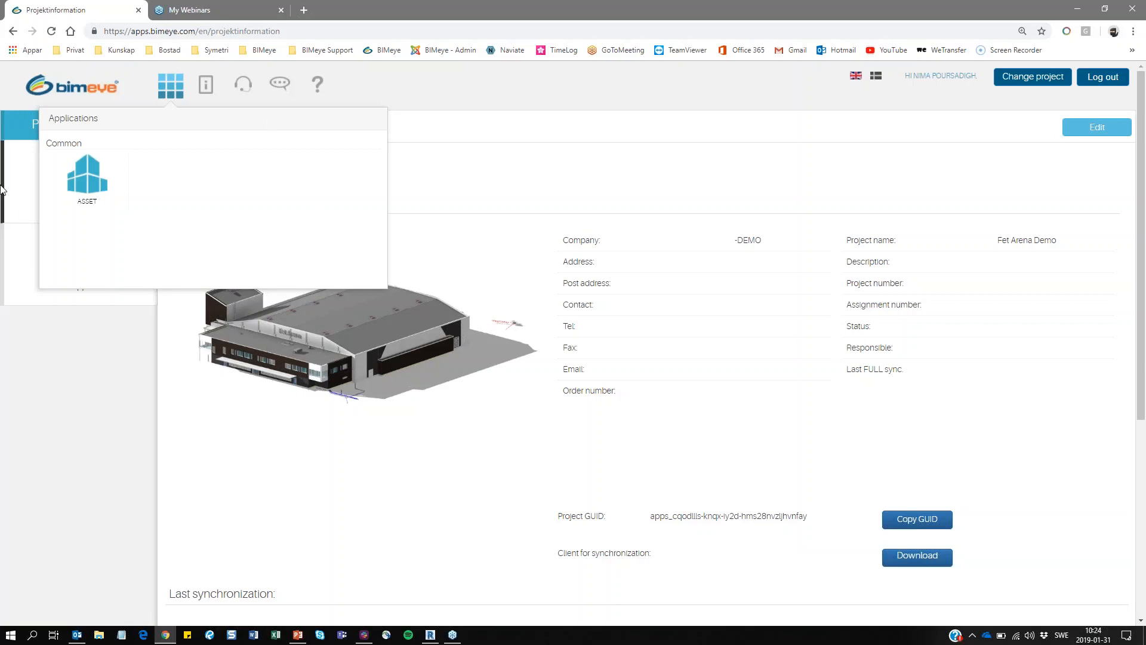
pyautogui.click(93, 196)
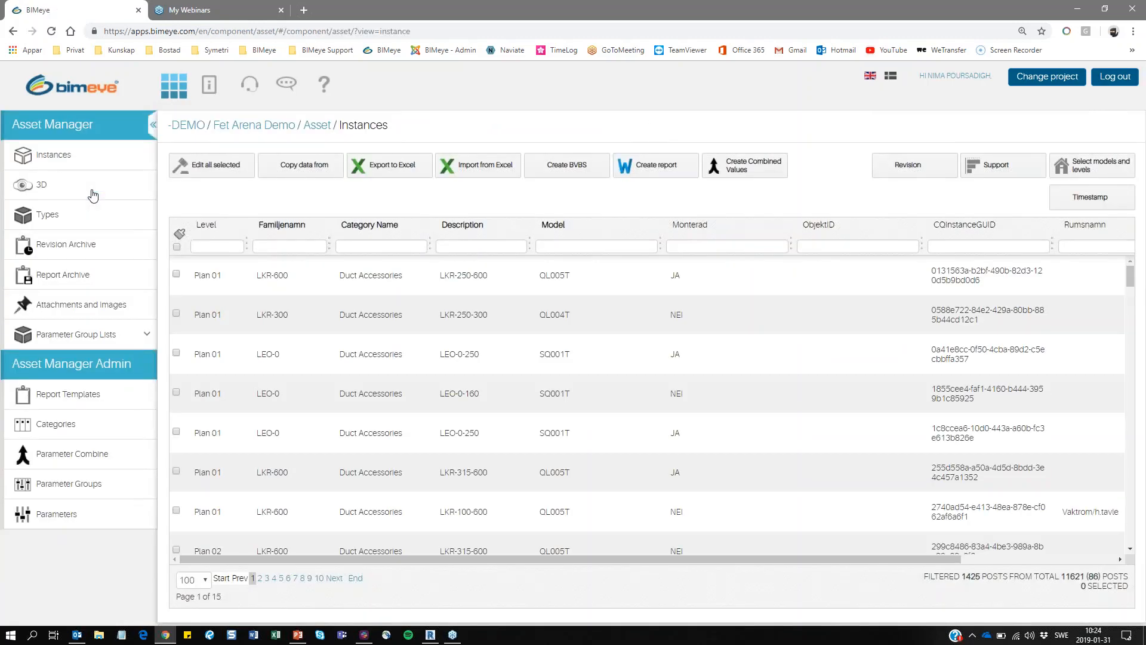
pyautogui.click(1092, 166)
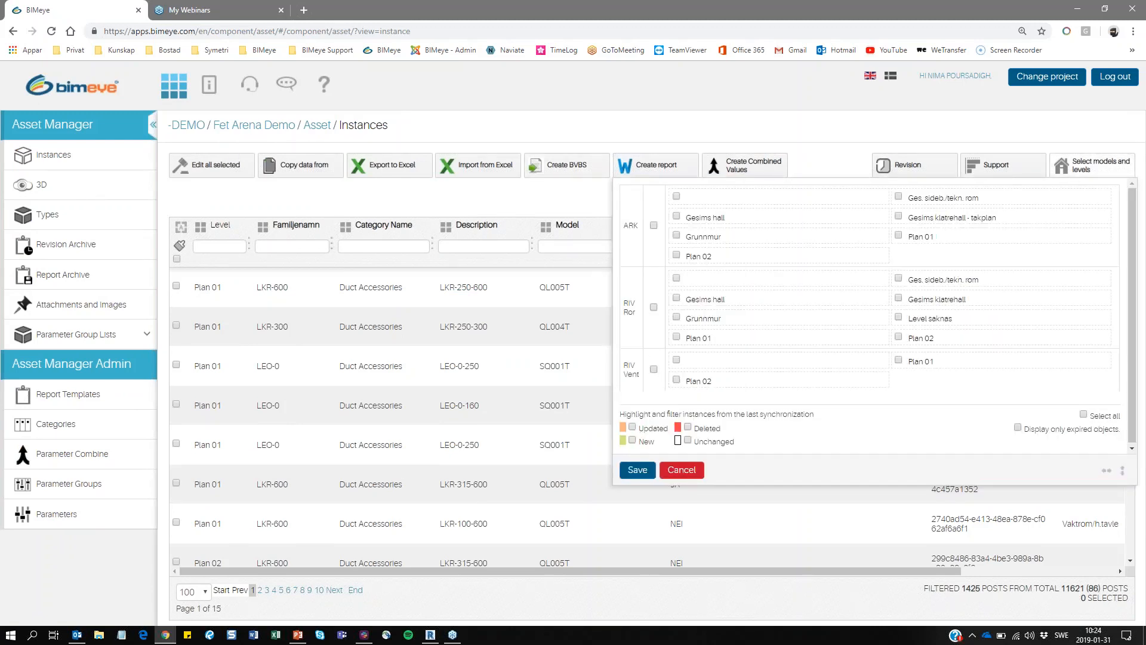
pyautogui.click(638, 471)
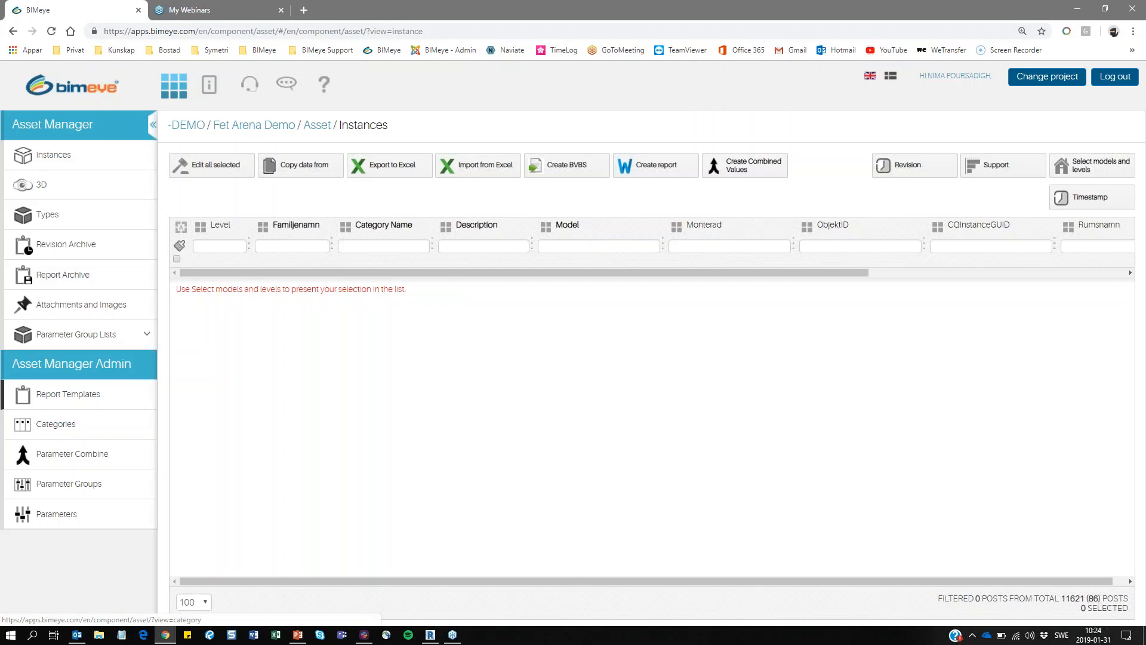
# - Open the list of categories and filter it by an In use value of 1
pyautogui.click(79, 428)
pyautogui.scroll(-1, 221, 251)
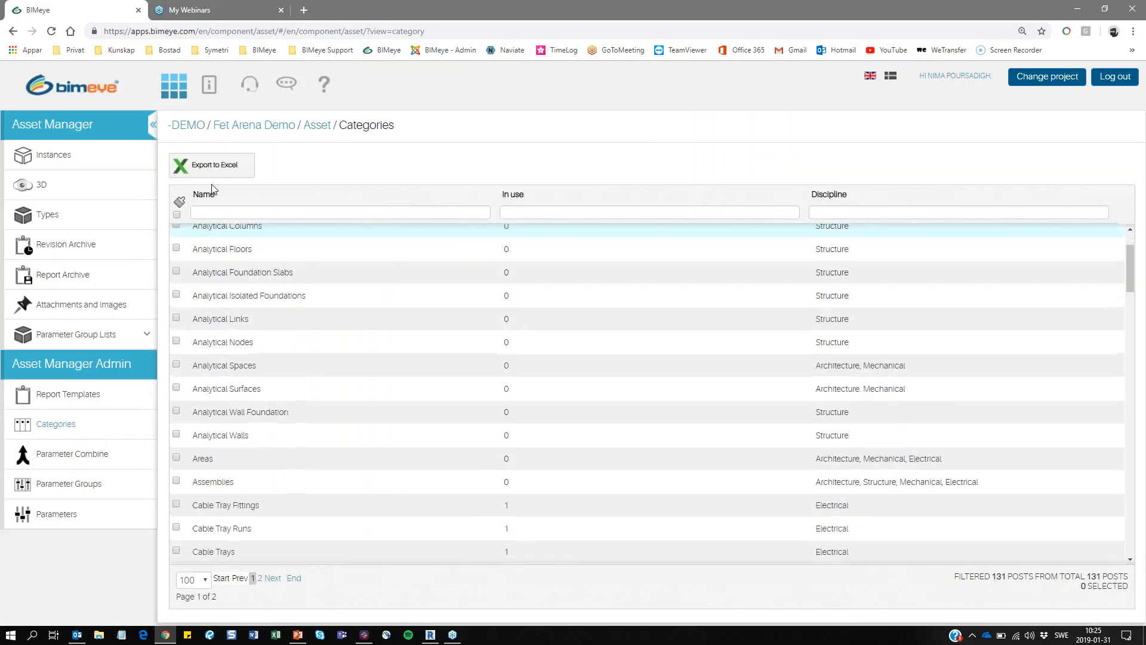
pyautogui.scroll(-4, 225, 277)
pyautogui.scroll(-14, 225, 277)
pyautogui.scroll(-5, 227, 285)
pyautogui.scroll(20, 272, 418)
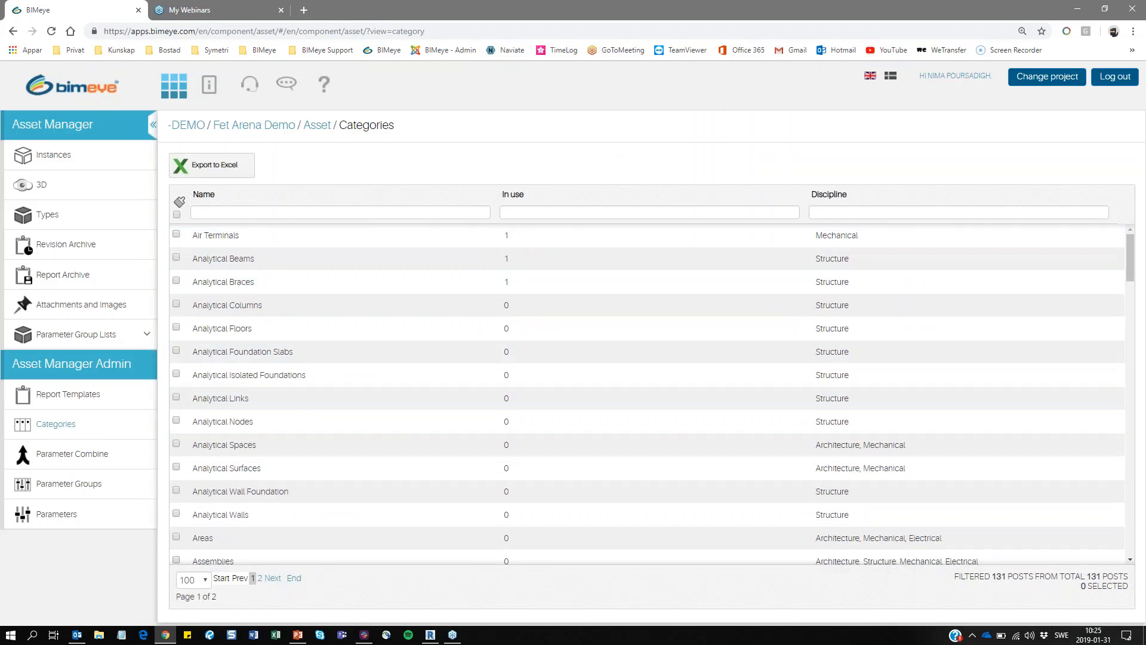
pyautogui.click(512, 216)
pyautogui.write('1')
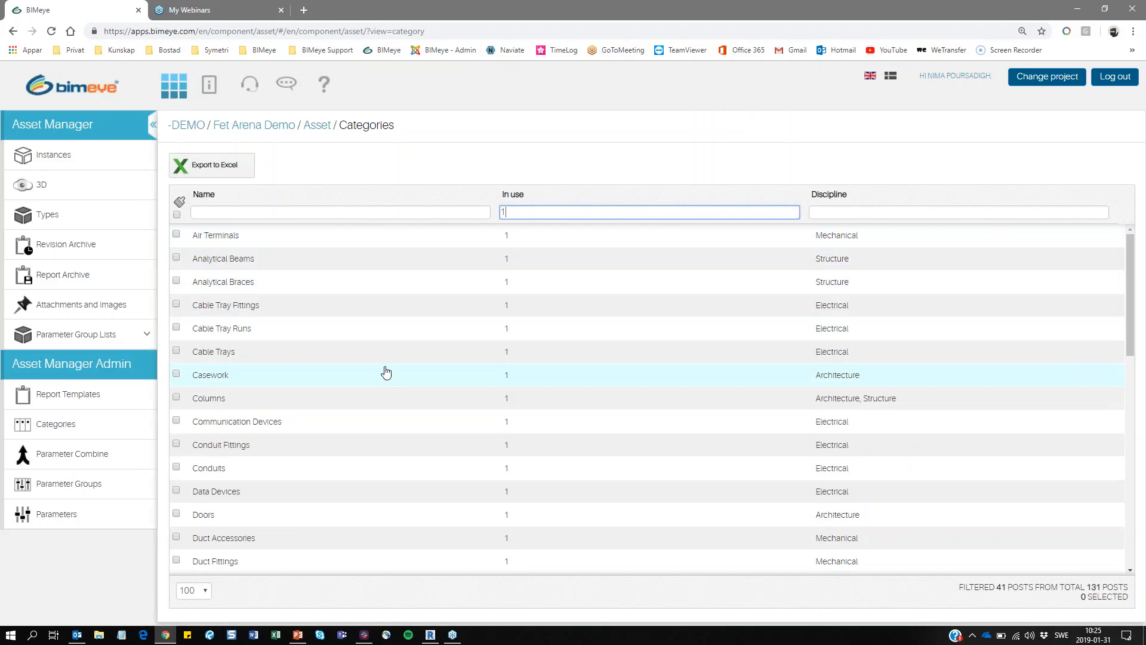
# - Replace the In use filter on the categories with a name filter of door, and clear it again to list all categories
pyautogui.scroll(-3, 304, 280)
pyautogui.scroll(3, 304, 280)
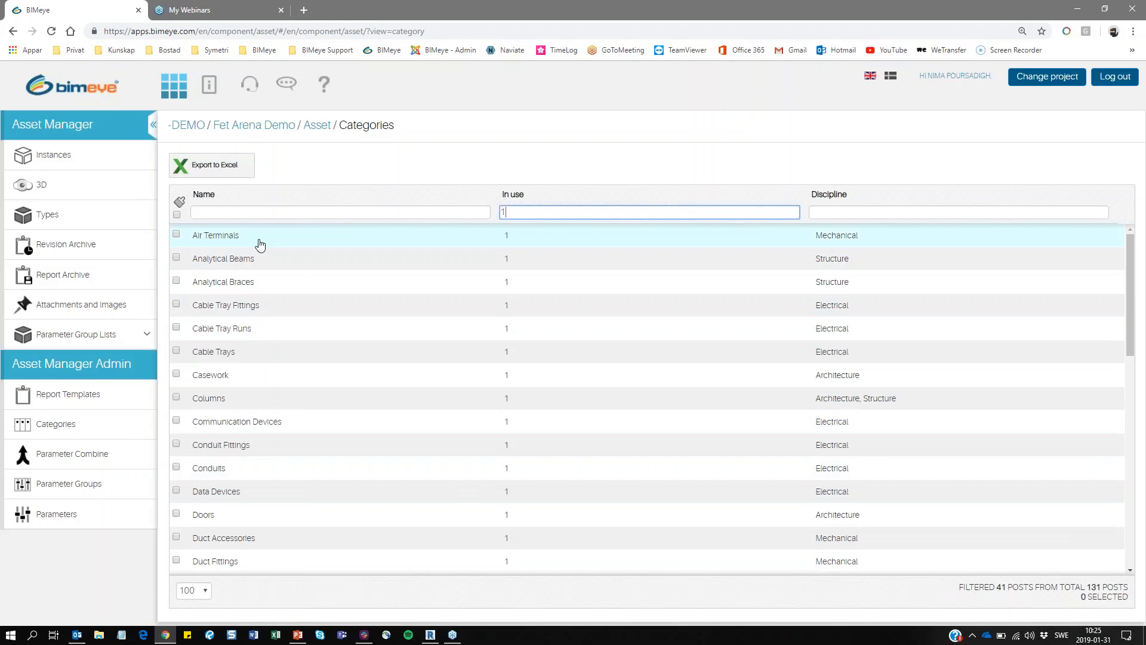
pyautogui.click(792, 212)
pyautogui.click(424, 213)
pyautogui.write('door')
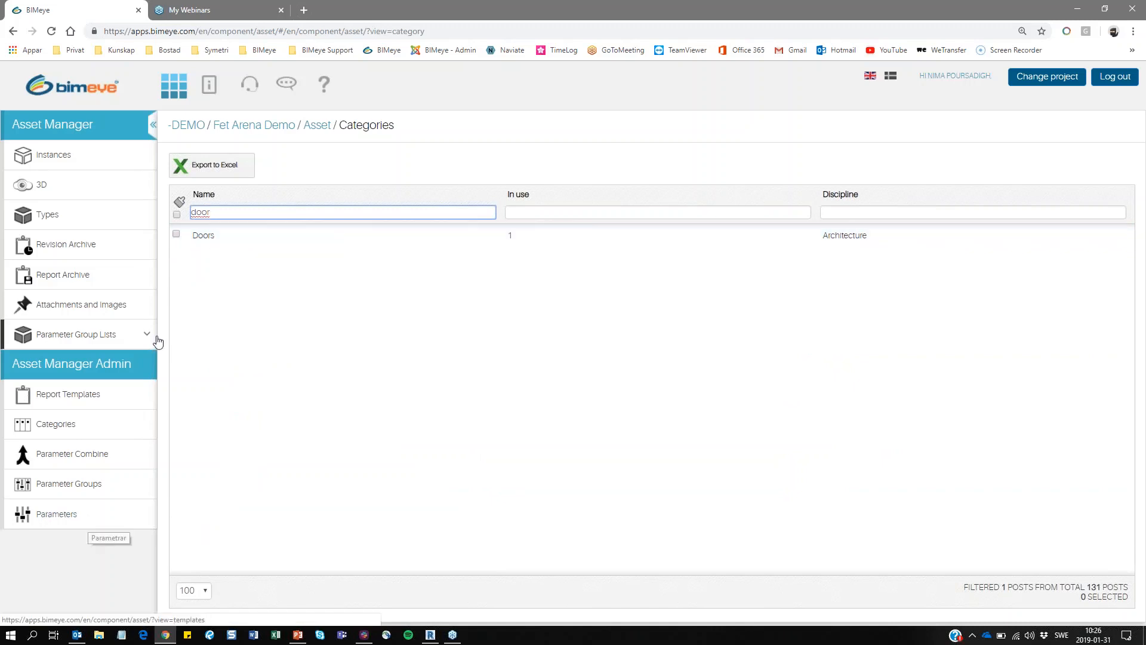
pyautogui.doubleClick(237, 212)
pyautogui.press('BackSpace')
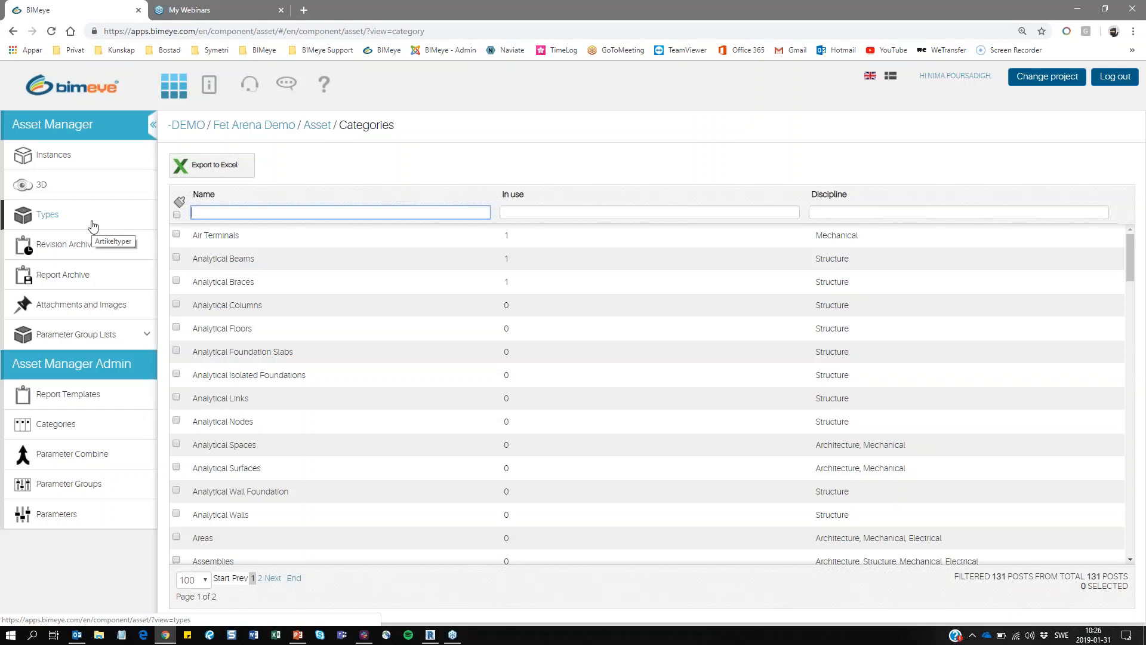
# - Open the asset parameters list, look through it, and sort it by name
pyautogui.click(58, 515)
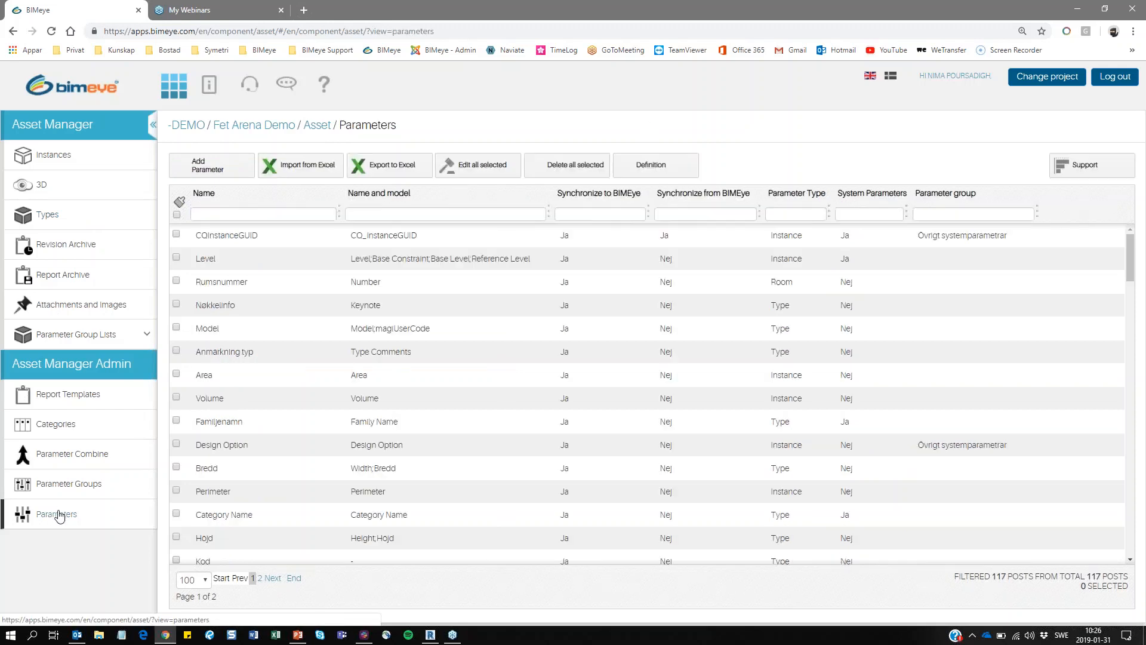
pyautogui.click(75, 513)
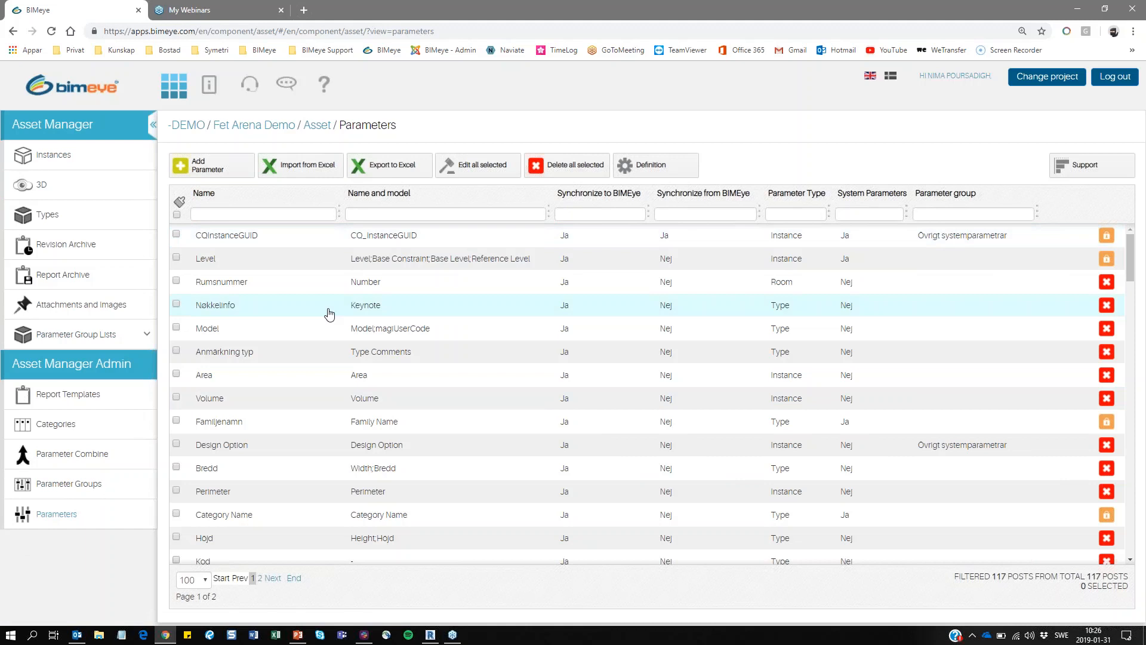
pyautogui.scroll(-15, 329, 315)
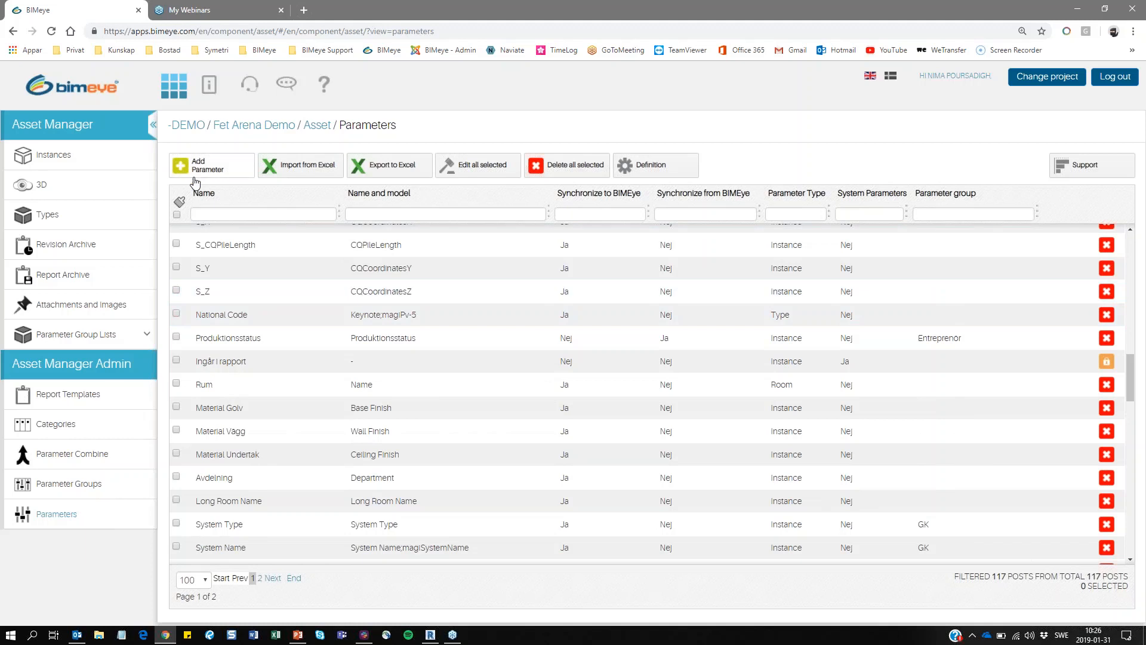
pyautogui.click(210, 198)
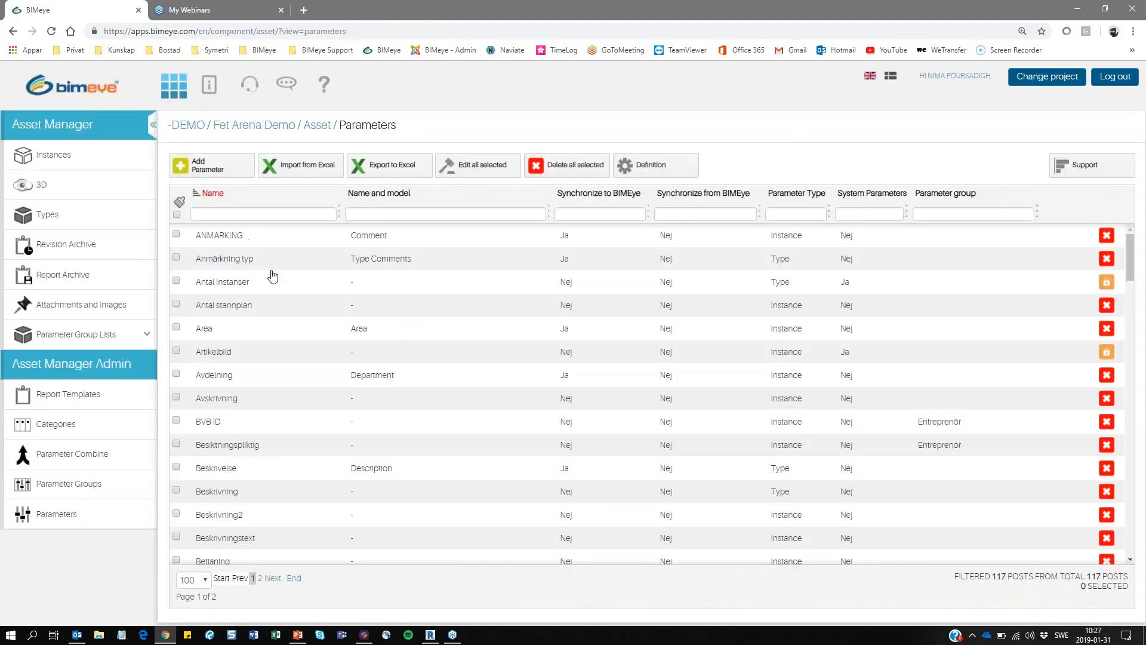
# - Switch the Kommentar parameter's synchronization from BIMeye to Nej and back to Ja
pyautogui.scroll(-4, 210, 298)
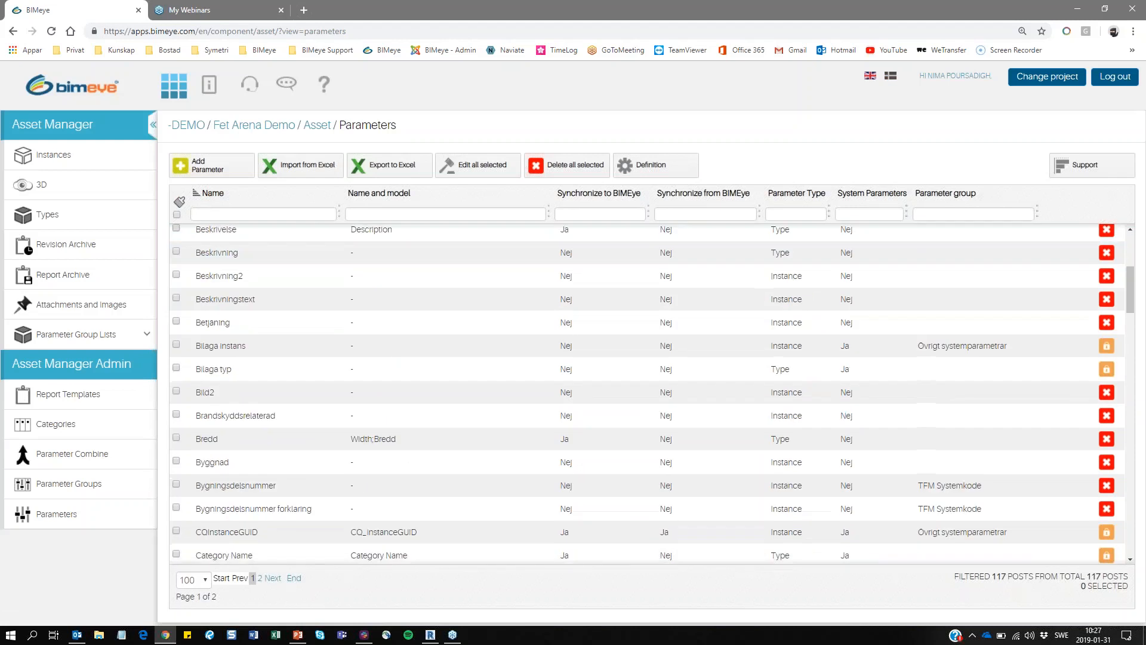
pyautogui.scroll(4, 263, 233)
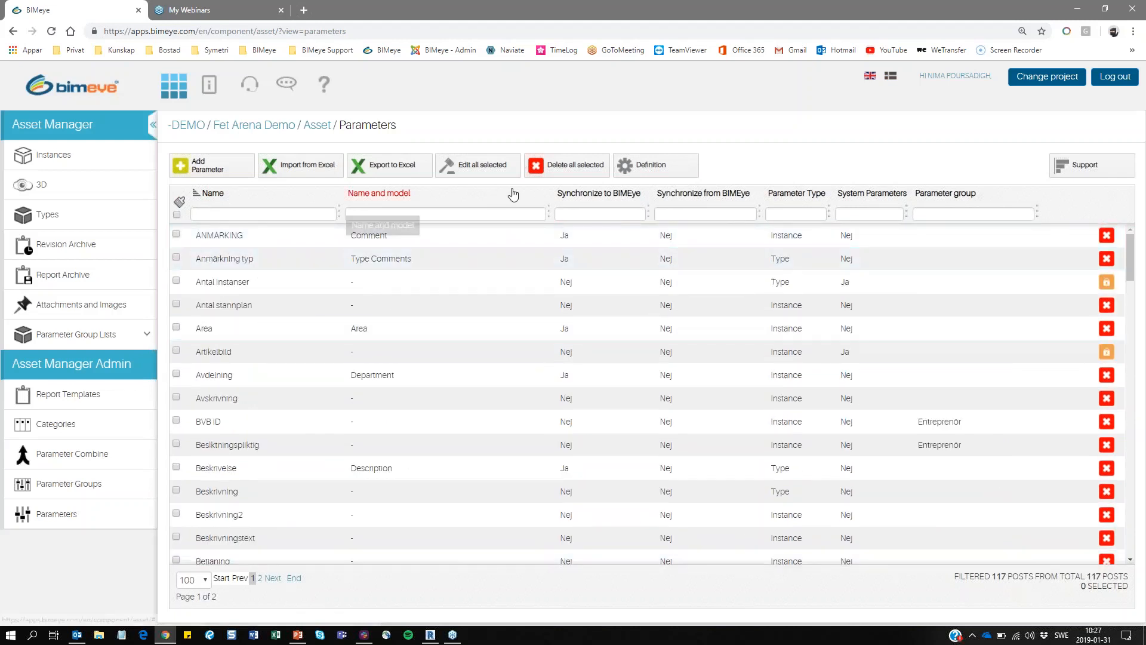
pyautogui.scroll(-5, 192, 317)
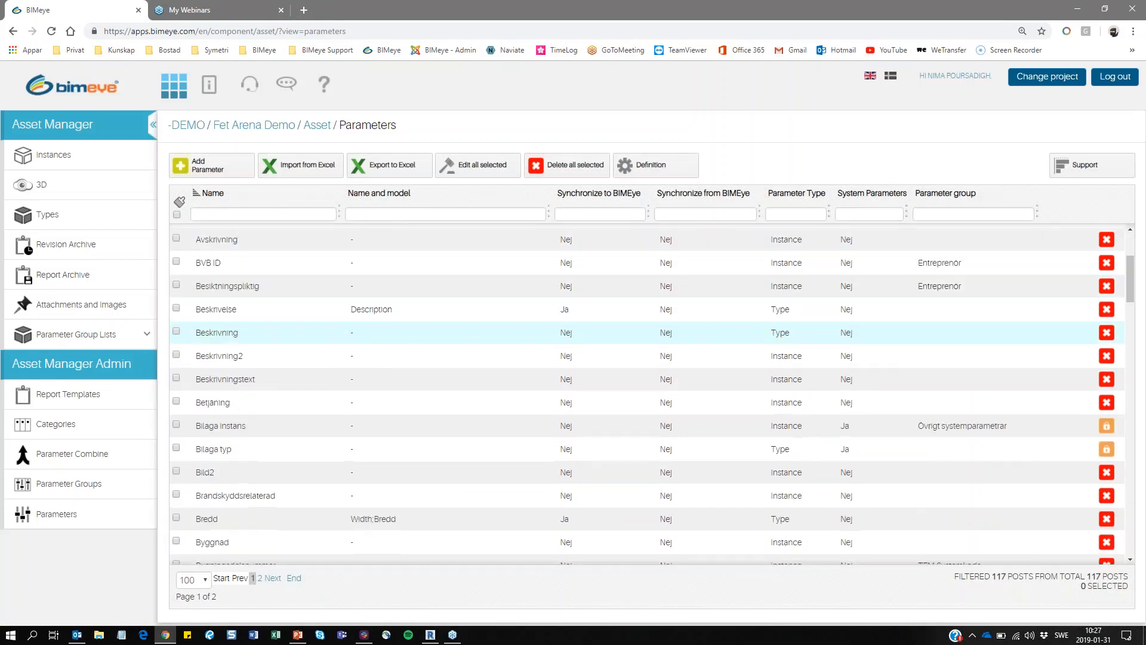
pyautogui.scroll(-3, 198, 304)
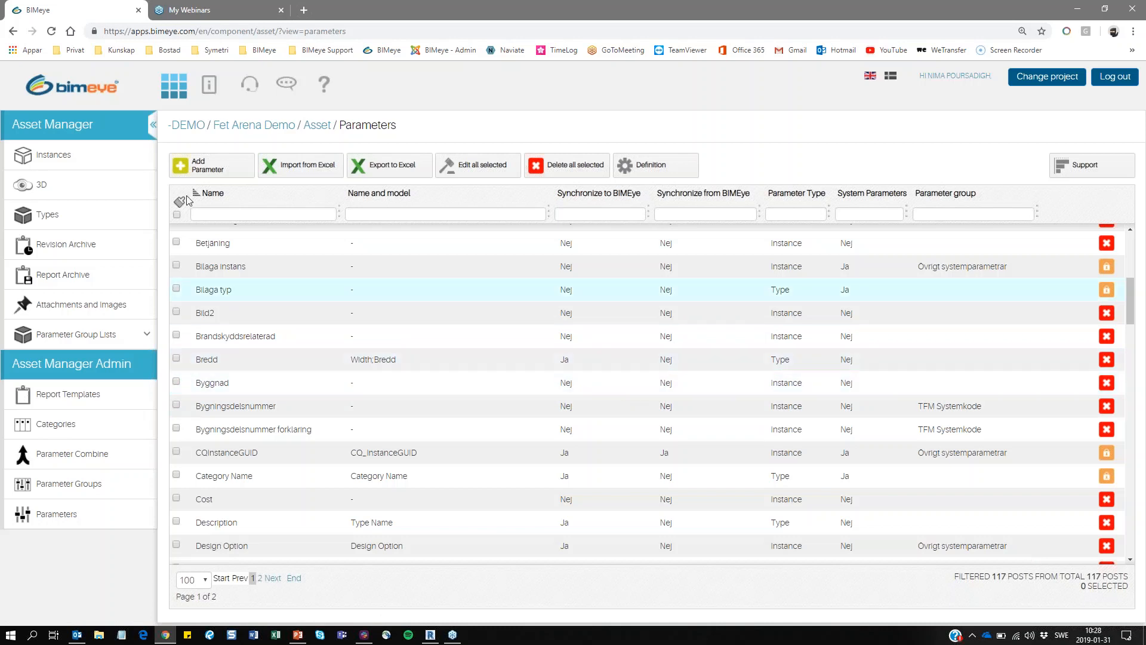
pyautogui.scroll(-10, 392, 381)
pyautogui.scroll(-5, 256, 349)
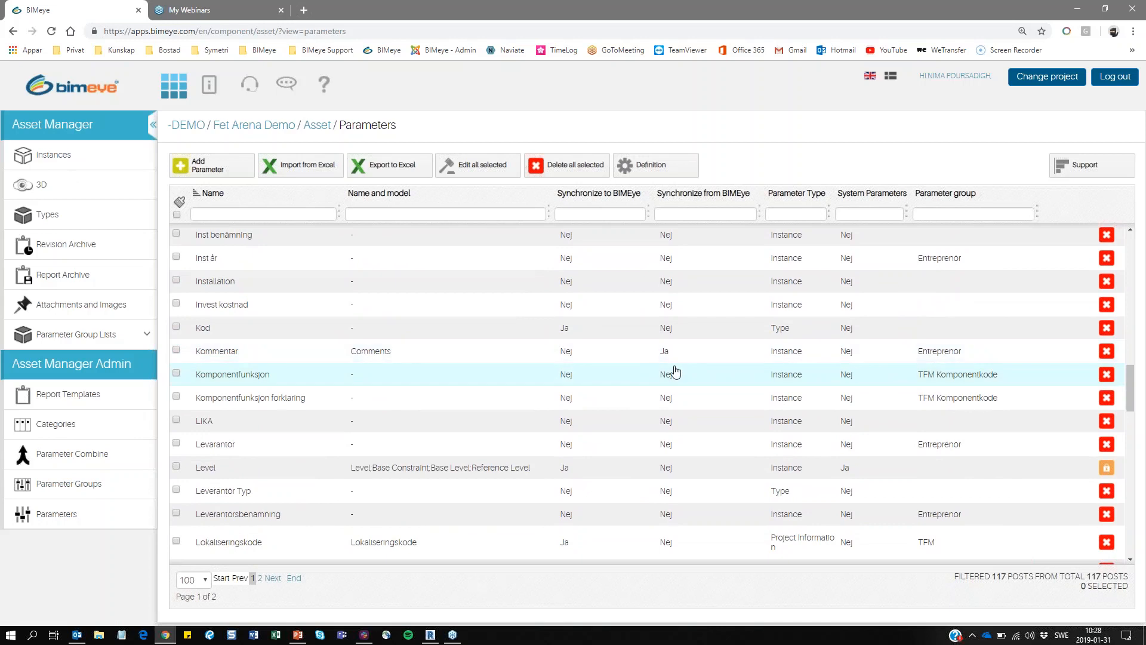
pyautogui.click(664, 351)
pyautogui.click(663, 351)
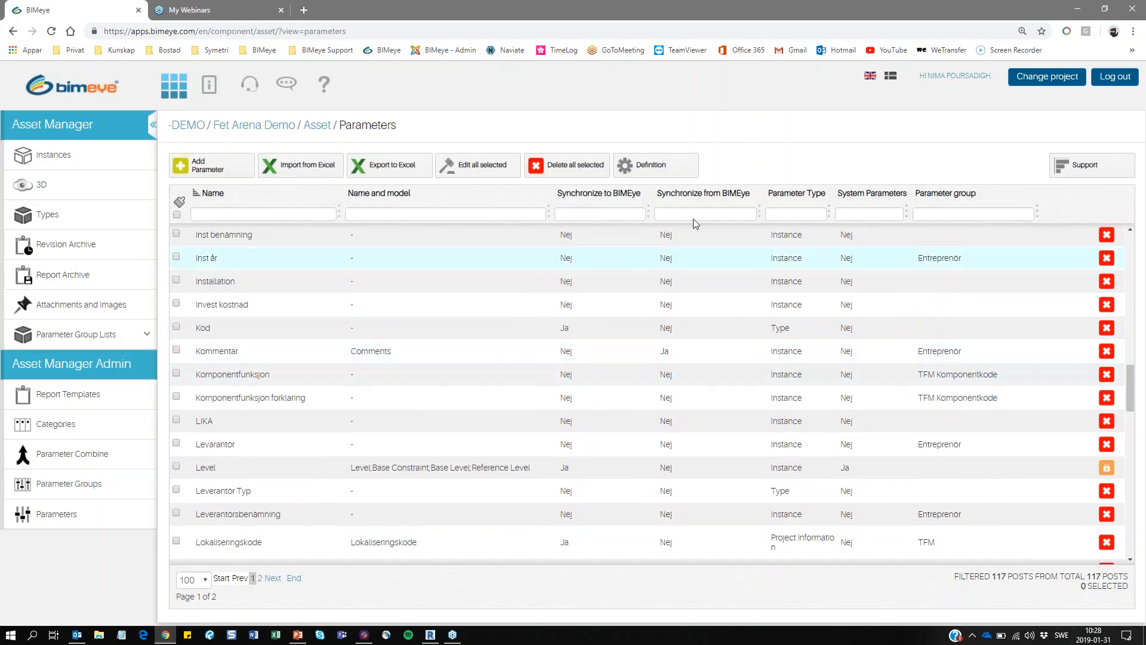
pyautogui.click(666, 351)
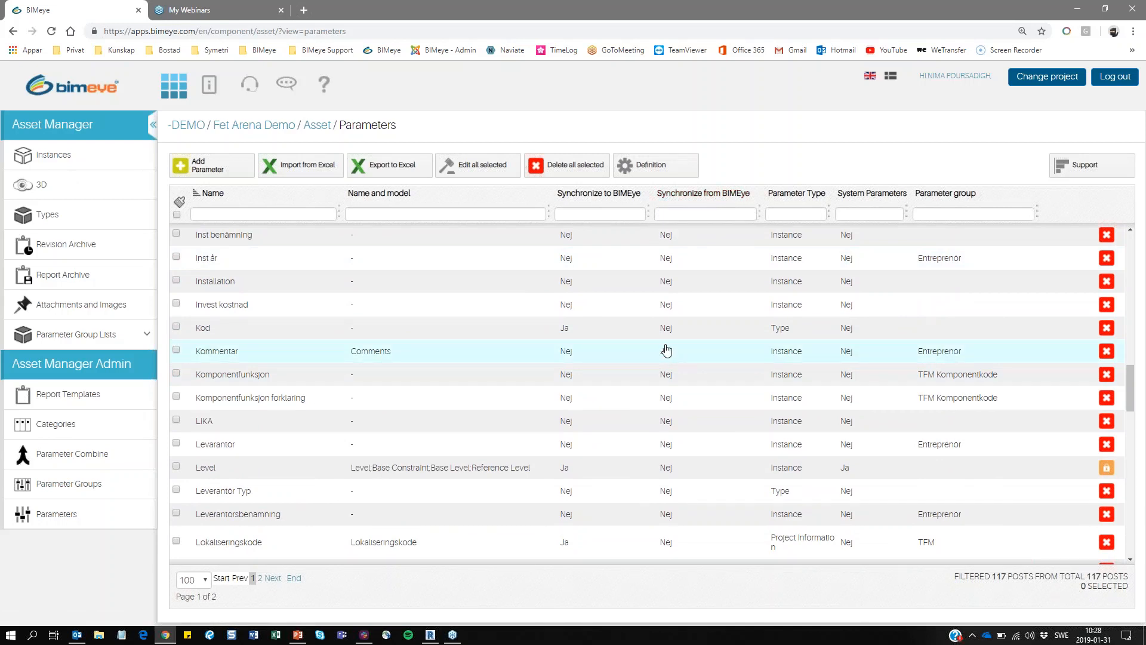
pyautogui.click(666, 351)
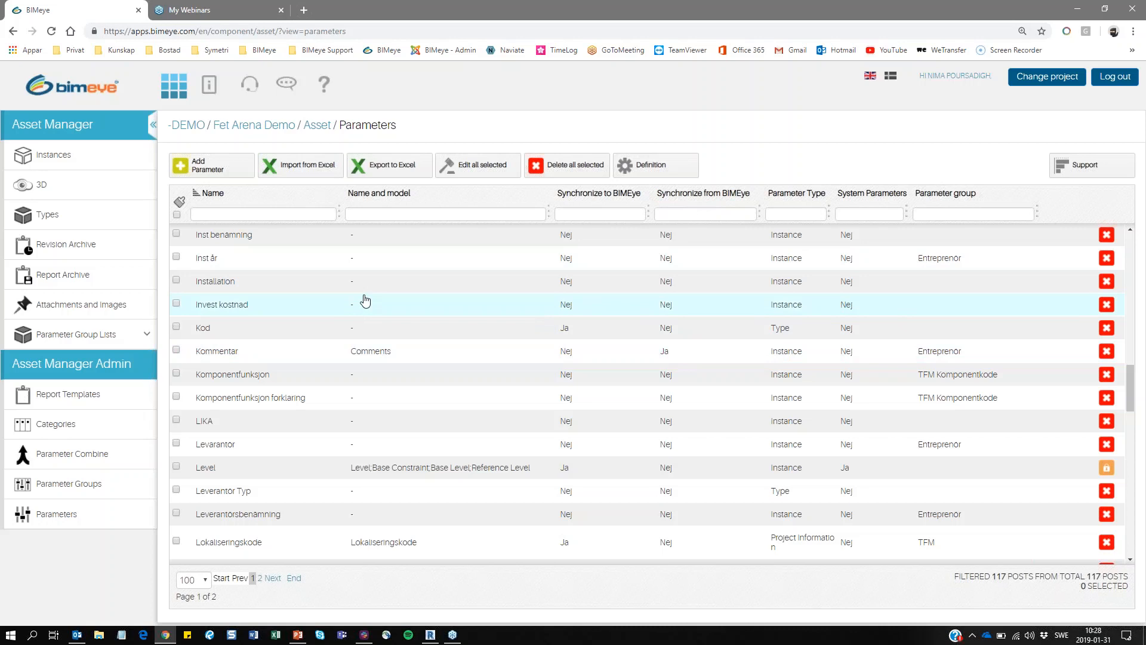
# - Open the Produktion parameter group, review its parameters and permissions, and leave it without saving
pyautogui.click(64, 526)
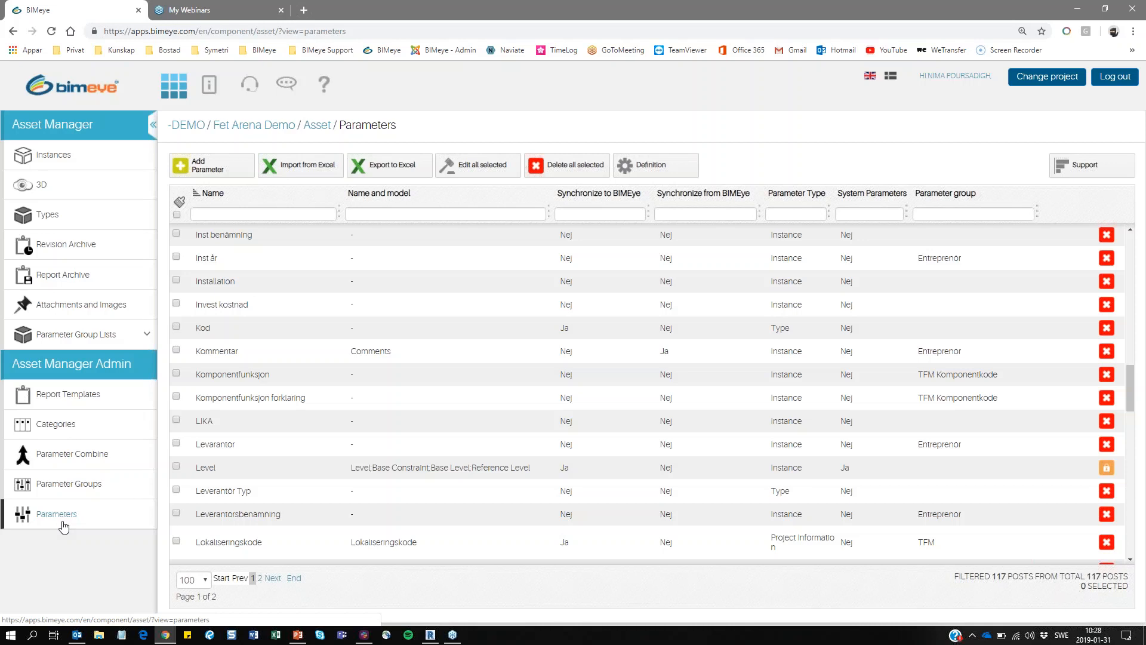
pyautogui.click(70, 482)
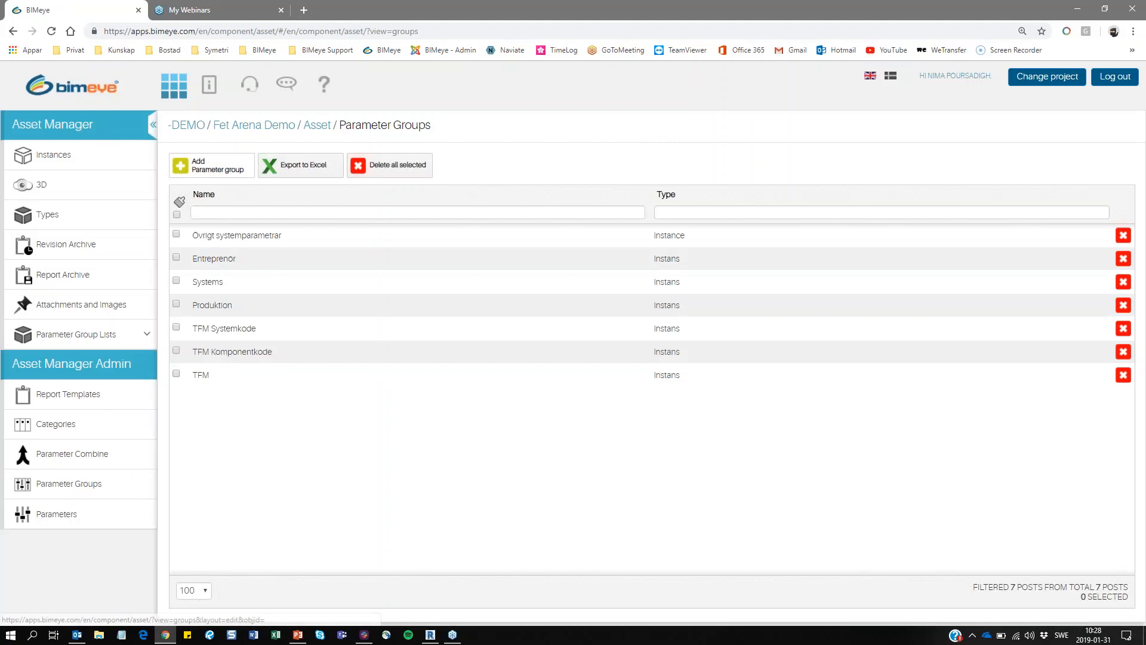
pyautogui.doubleClick(227, 307)
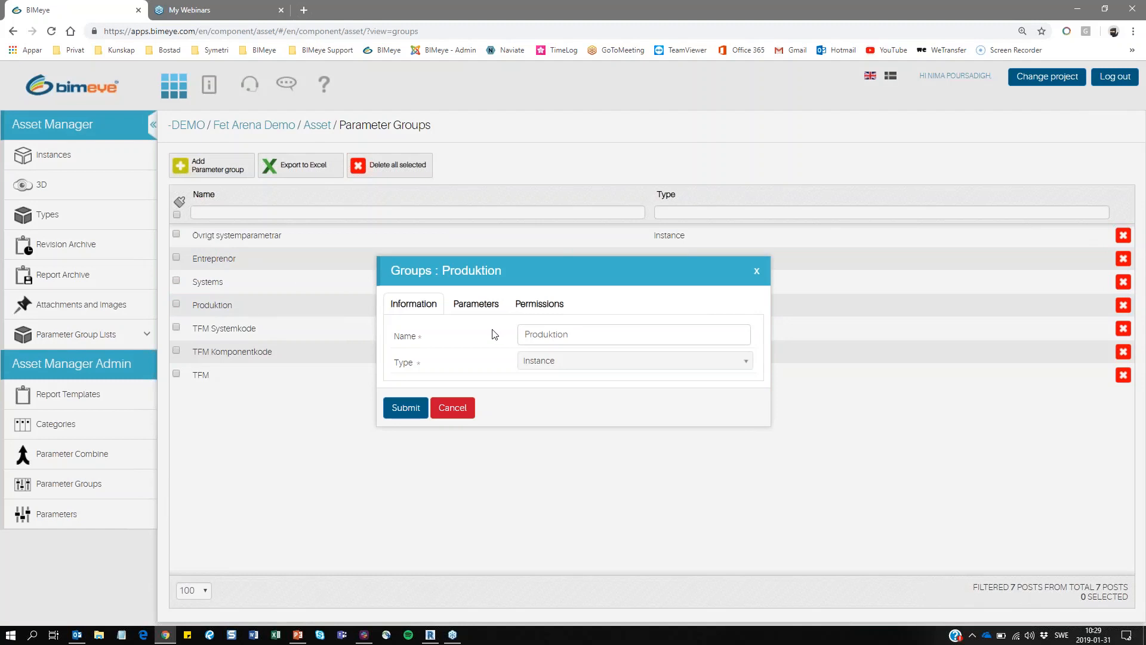
pyautogui.click(478, 304)
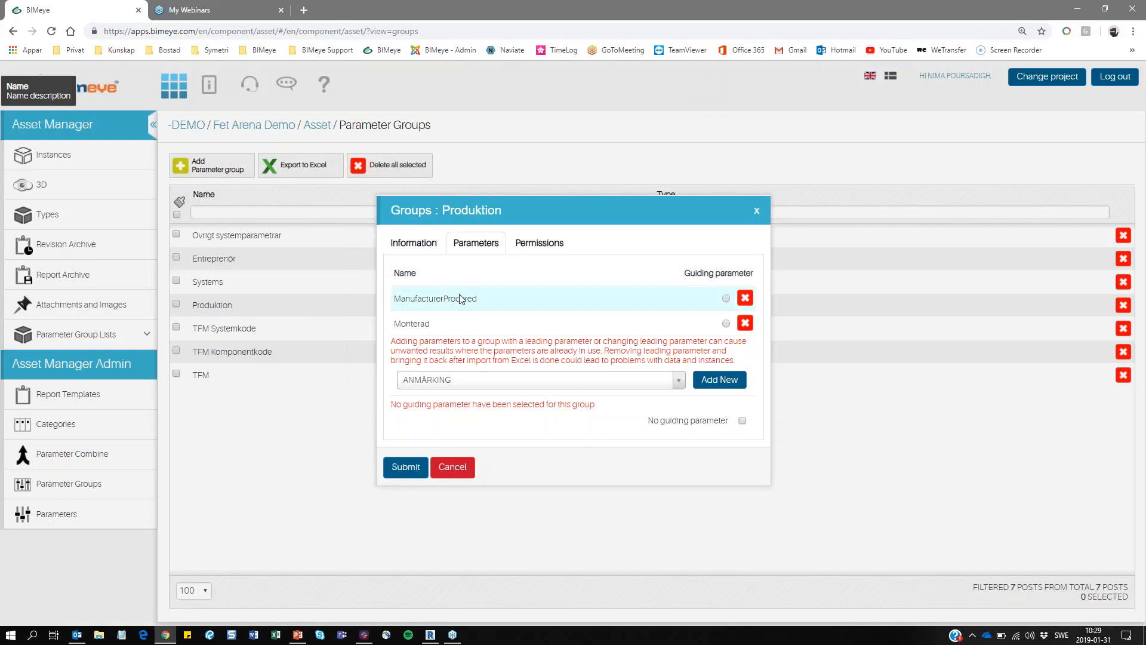
pyautogui.click(538, 243)
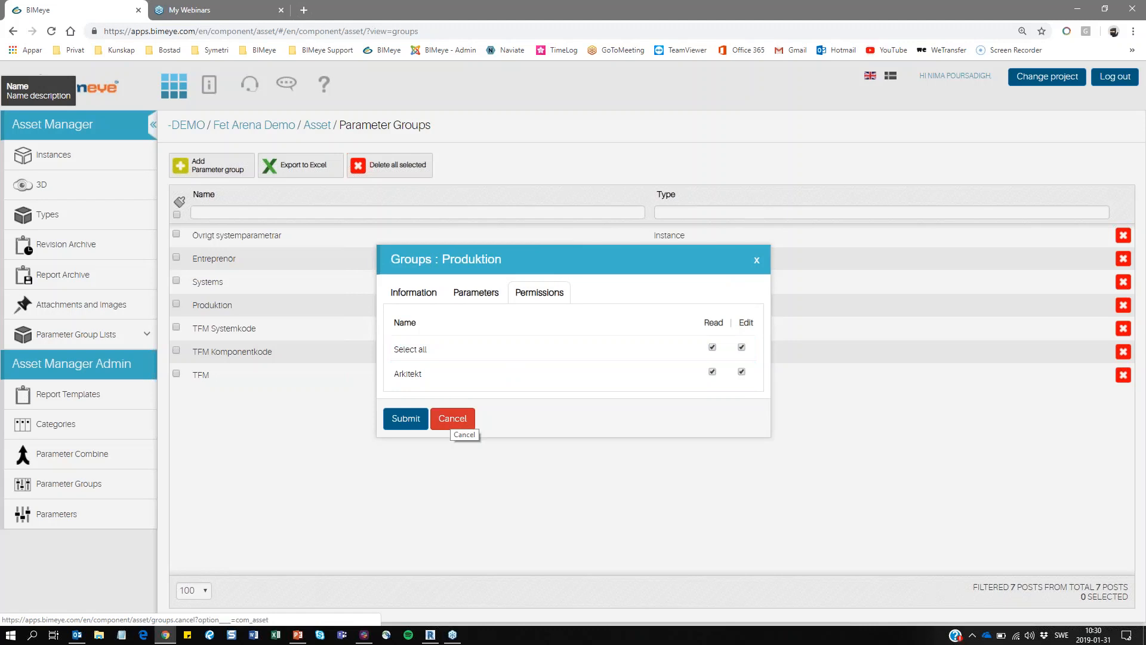
pyautogui.click(453, 420)
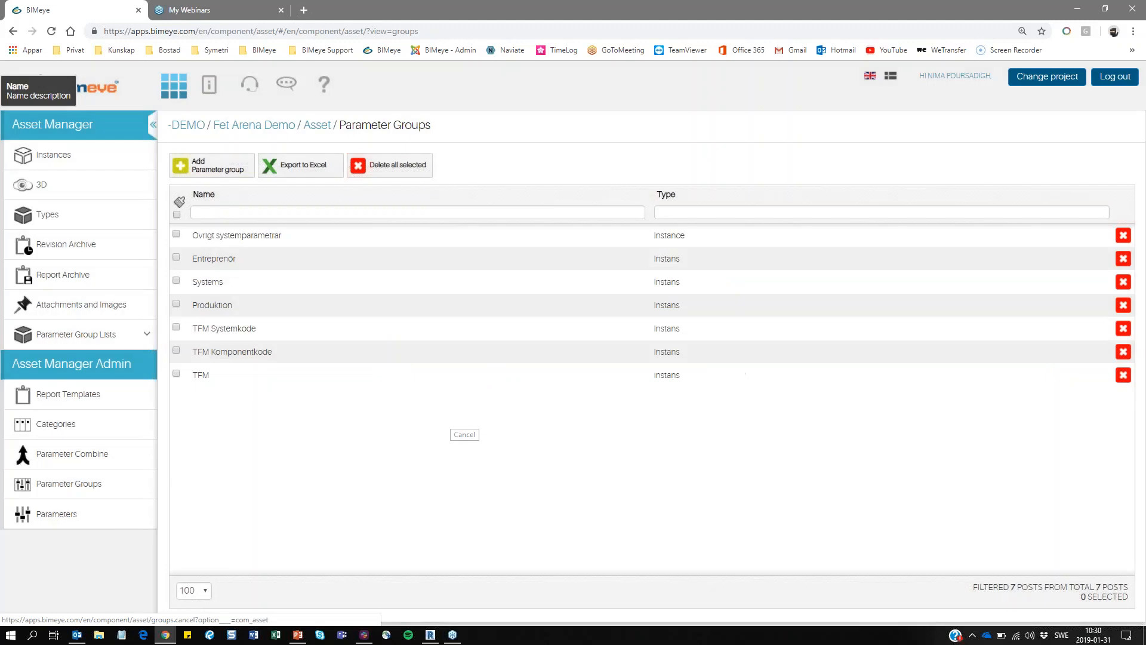
# - Open the asset instances list, switch to Revit, and view the BIMeye logon and database settings without logging on
pyautogui.click(48, 152)
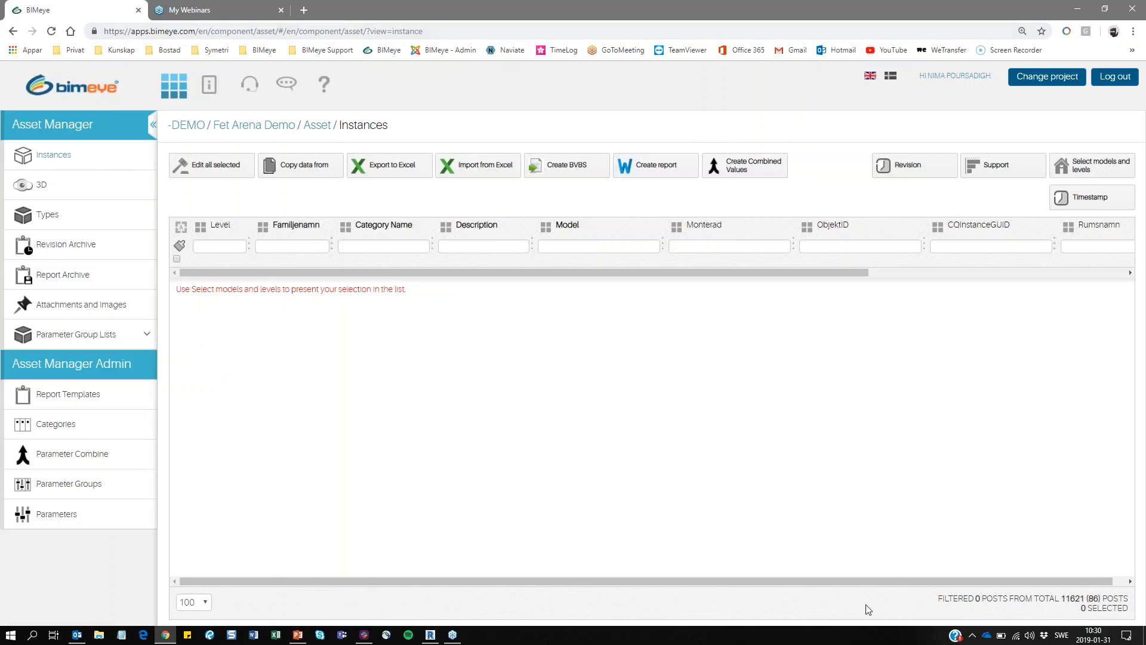
pyautogui.click(430, 635)
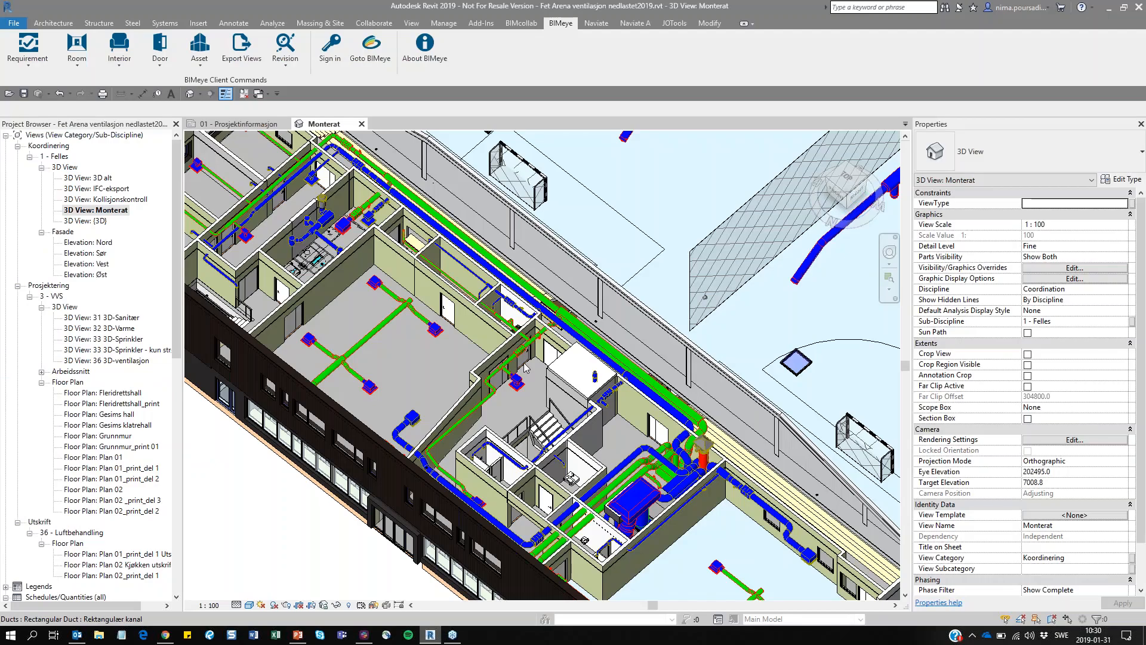
pyautogui.click(330, 48)
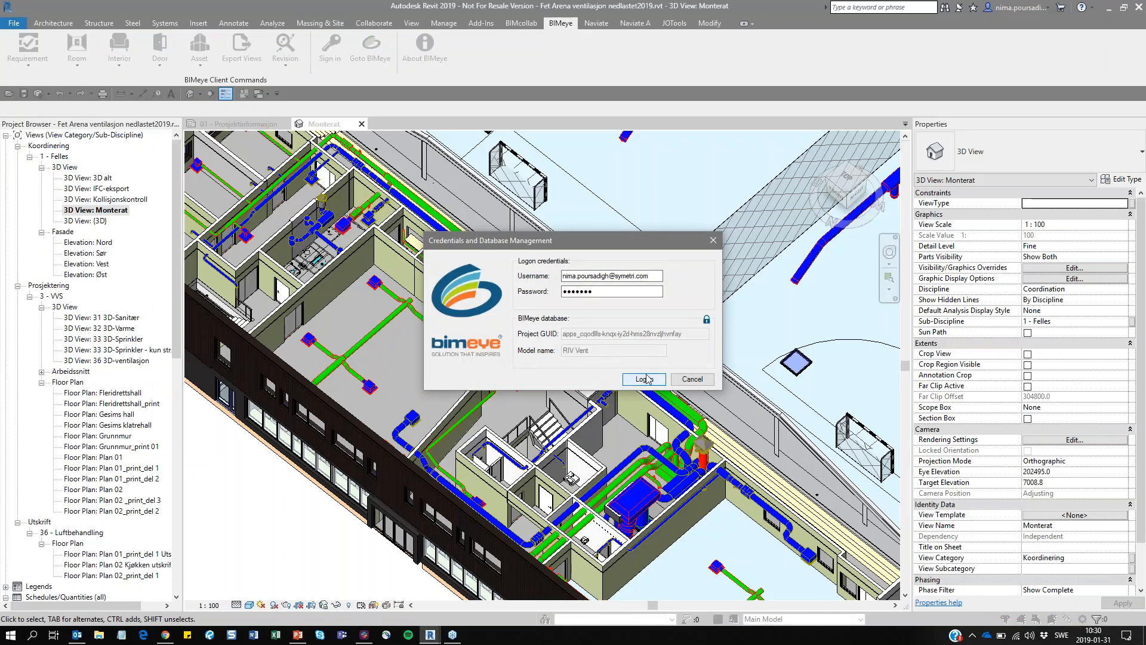
pyautogui.click(678, 382)
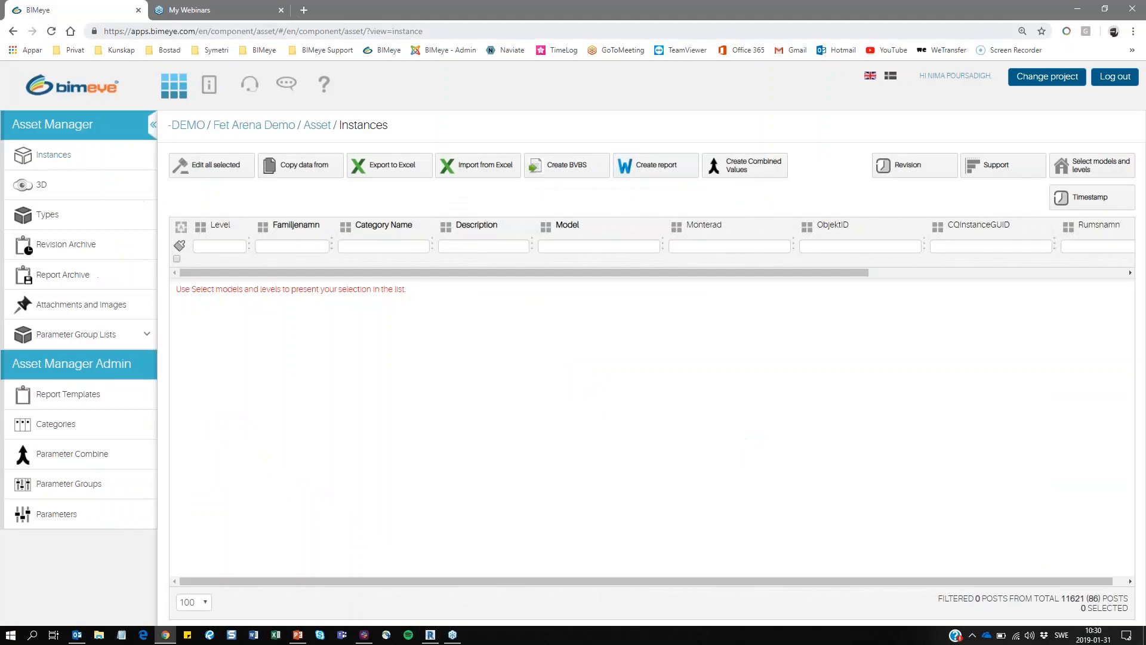
pyautogui.click(60, 424)
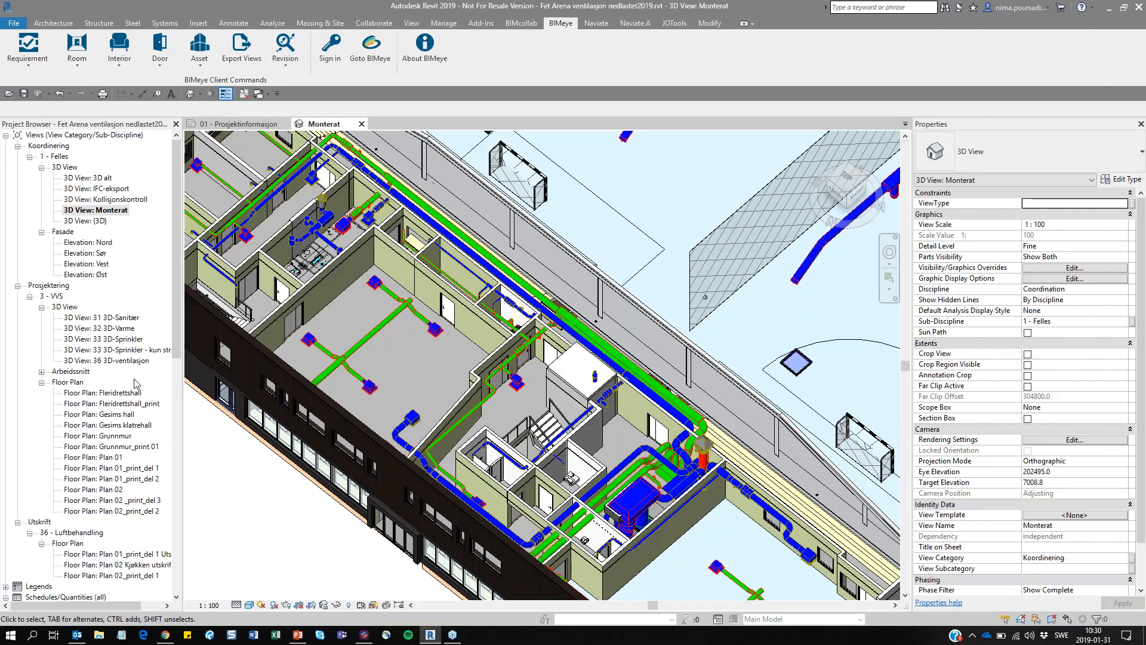
# - Synchronize the Revit model's assets with BIMeye automatically using presets, with both download and upload enabled
pyautogui.click(198, 60)
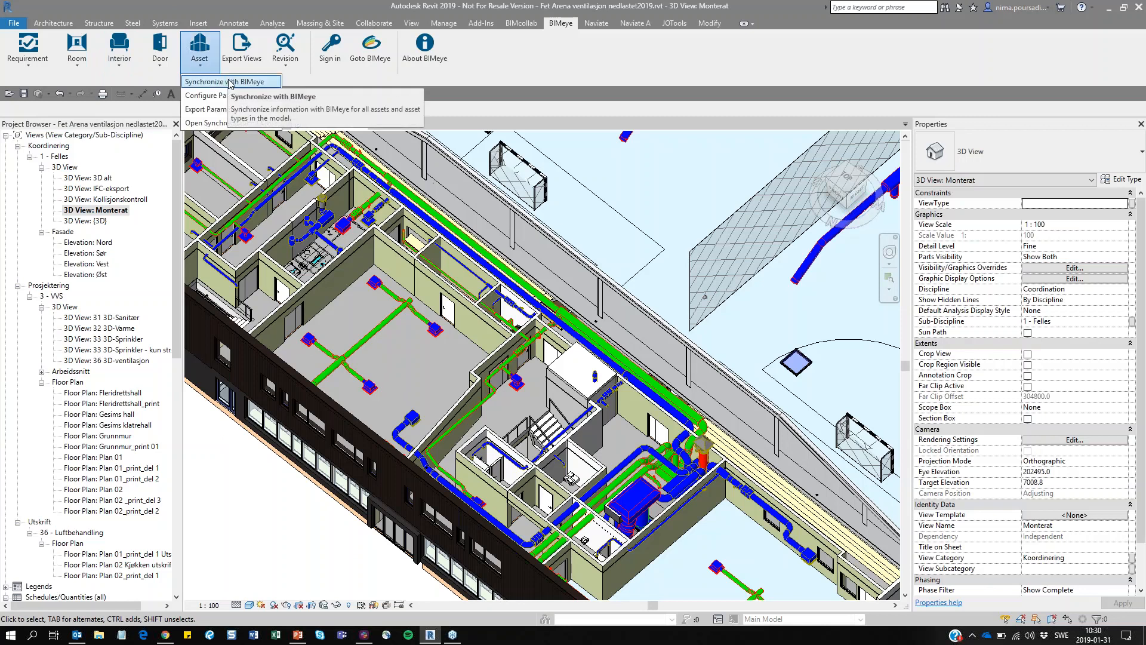
pyautogui.click(230, 82)
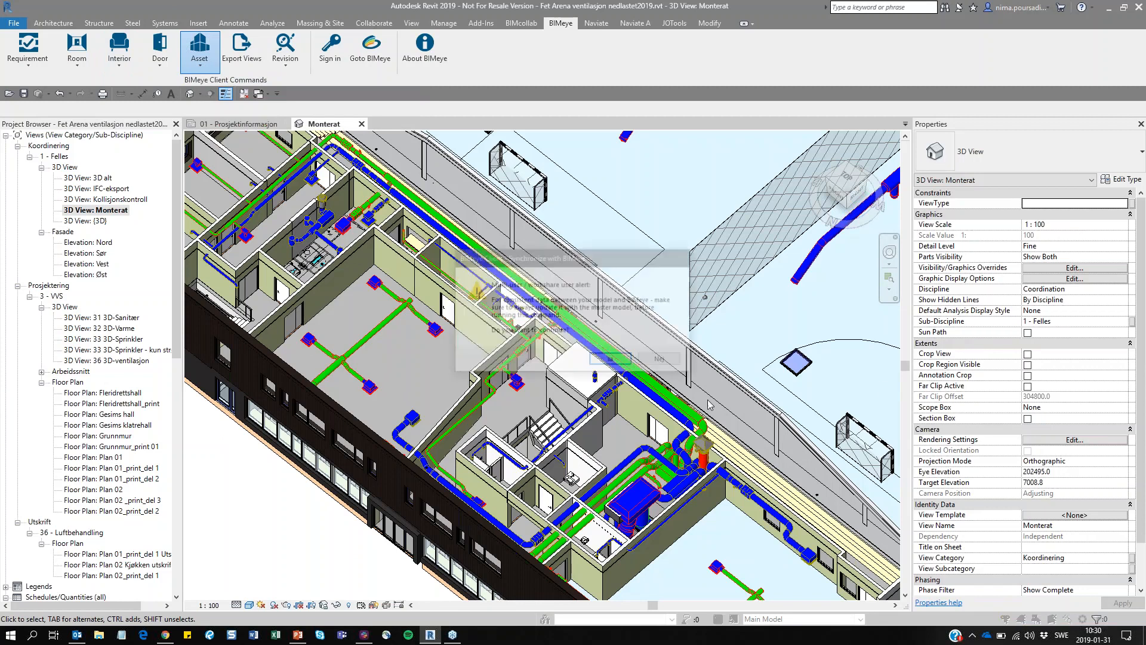
pyautogui.click(604, 360)
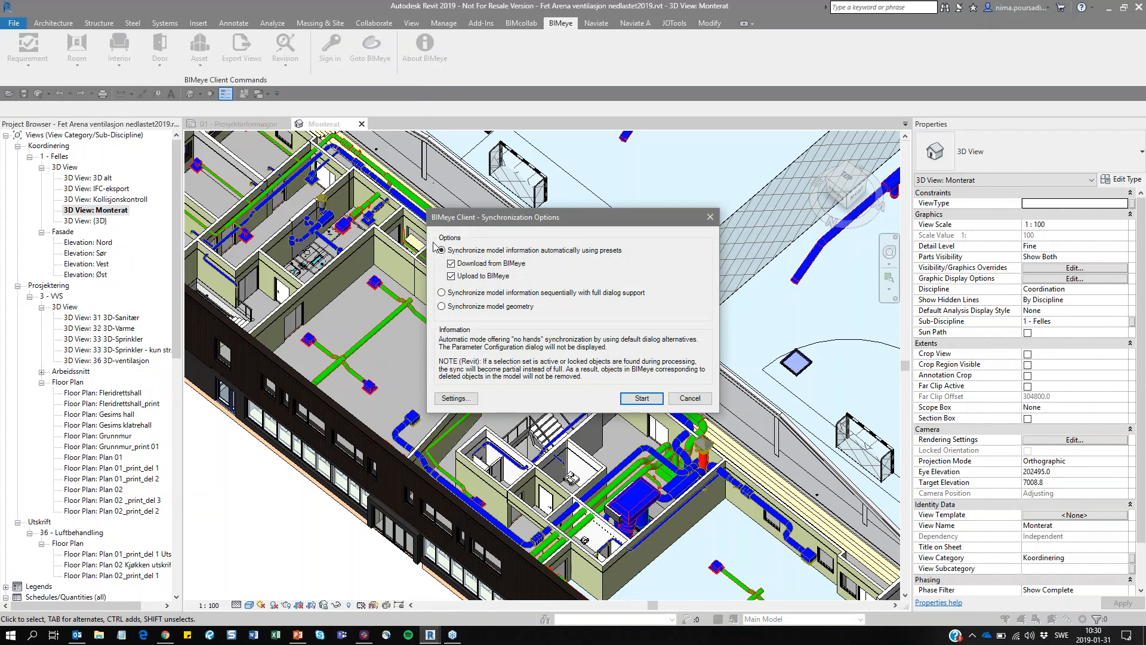
pyautogui.click(640, 399)
pyautogui.click(632, 399)
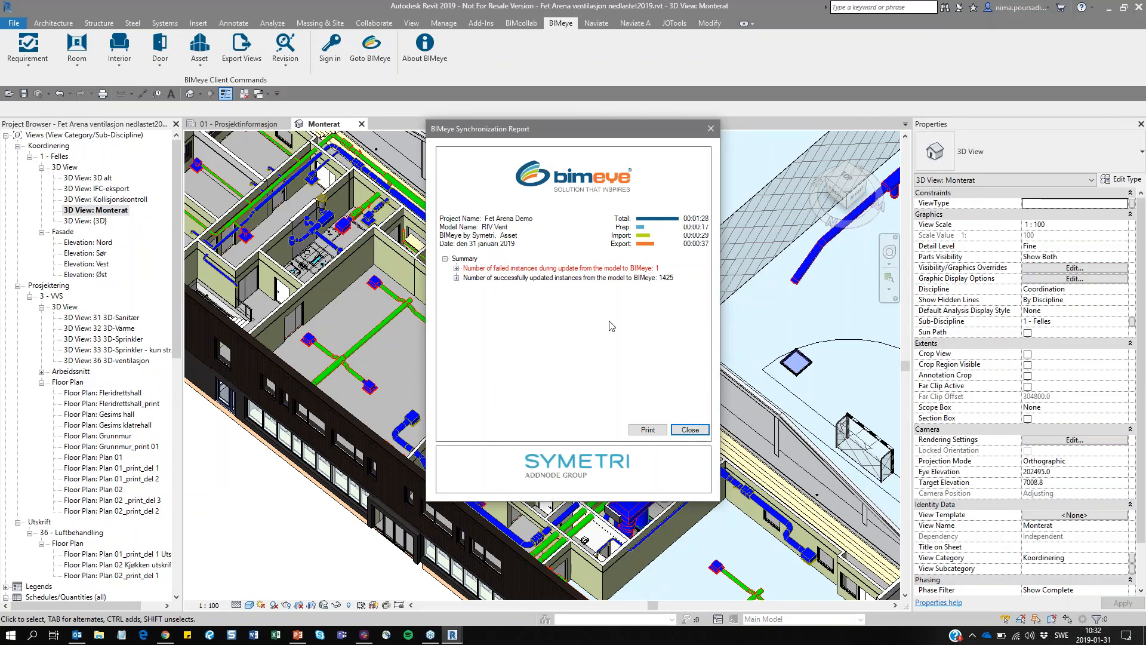
# - Examine the failed and successfully updated instances in the synchronization report and close it
pyautogui.click(457, 268)
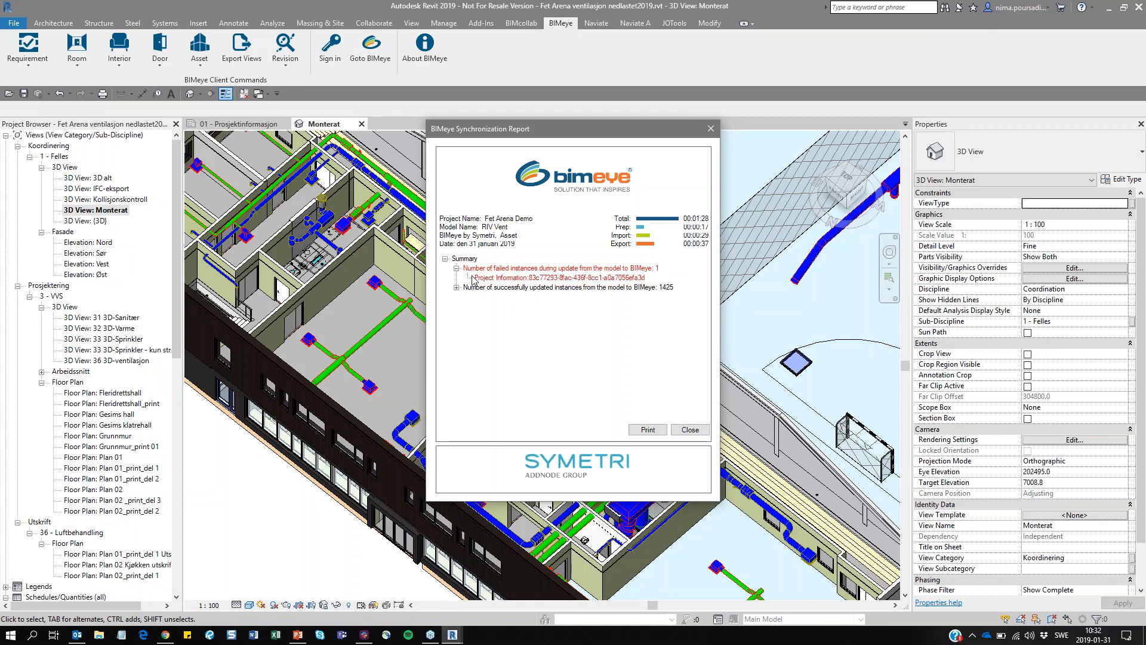
pyautogui.click(457, 287)
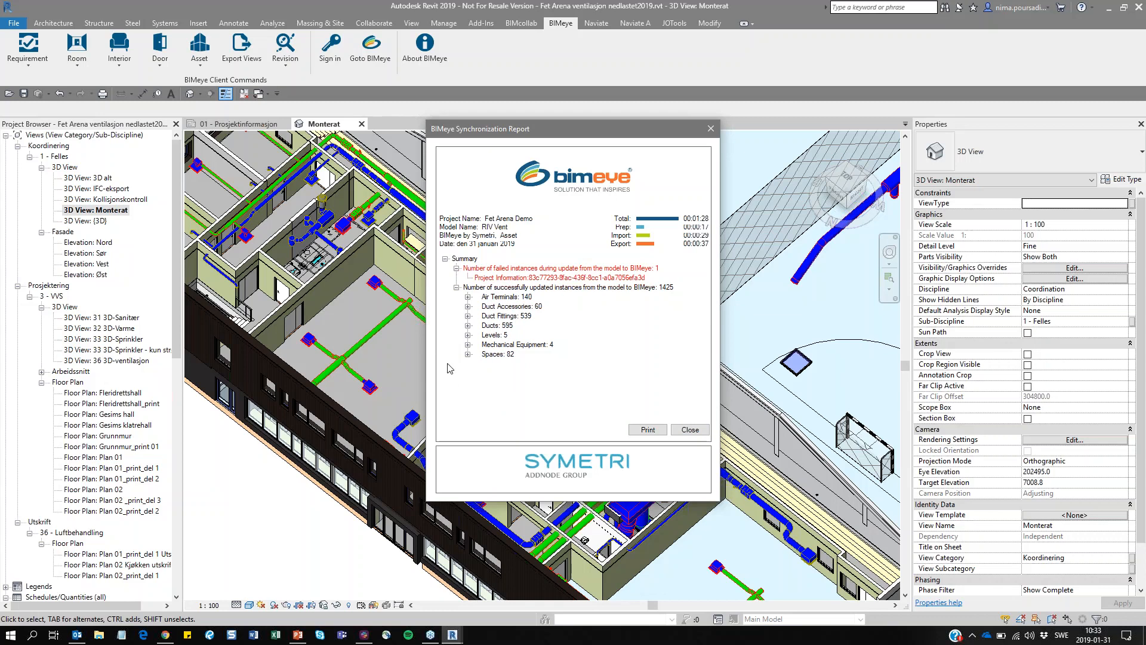
pyautogui.click(703, 429)
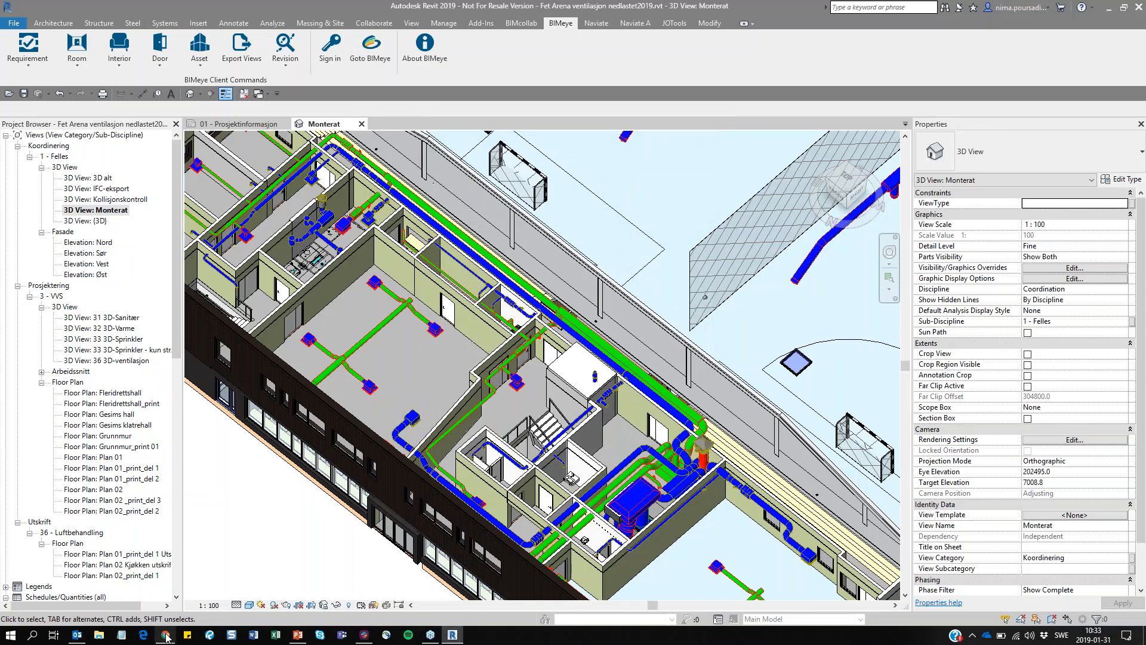
# - Switch to BIMeye in the browser and check the models' regular sync information in the project information
pyautogui.click(167, 635)
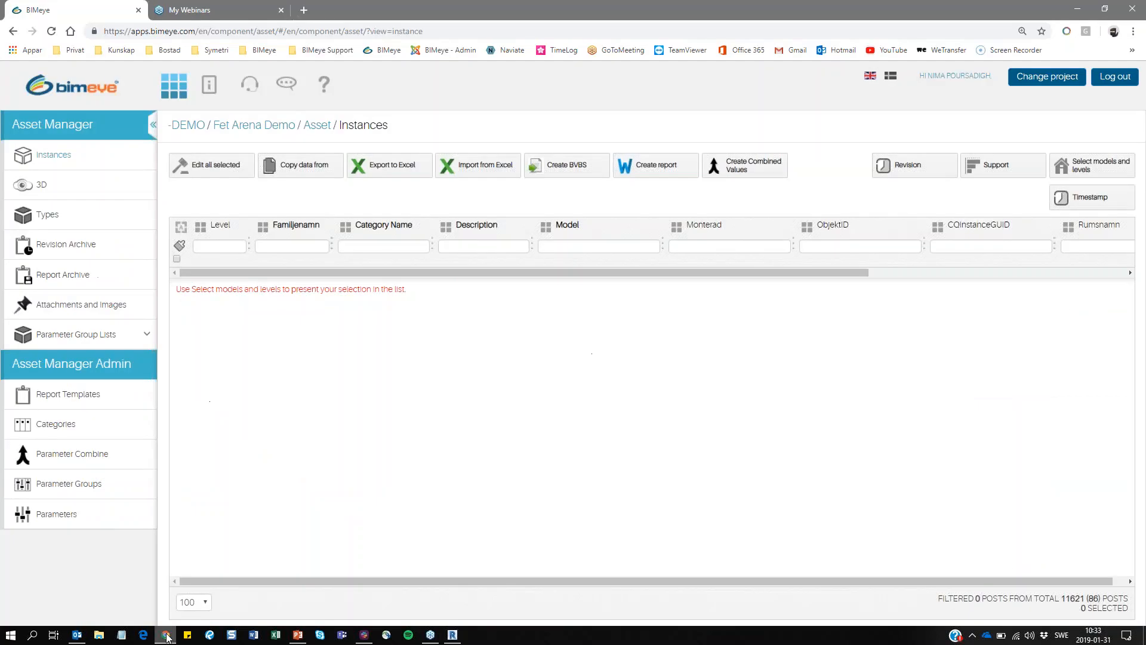
pyautogui.click(210, 85)
pyautogui.scroll(-1, 415, 578)
pyautogui.scroll(-4, 423, 471)
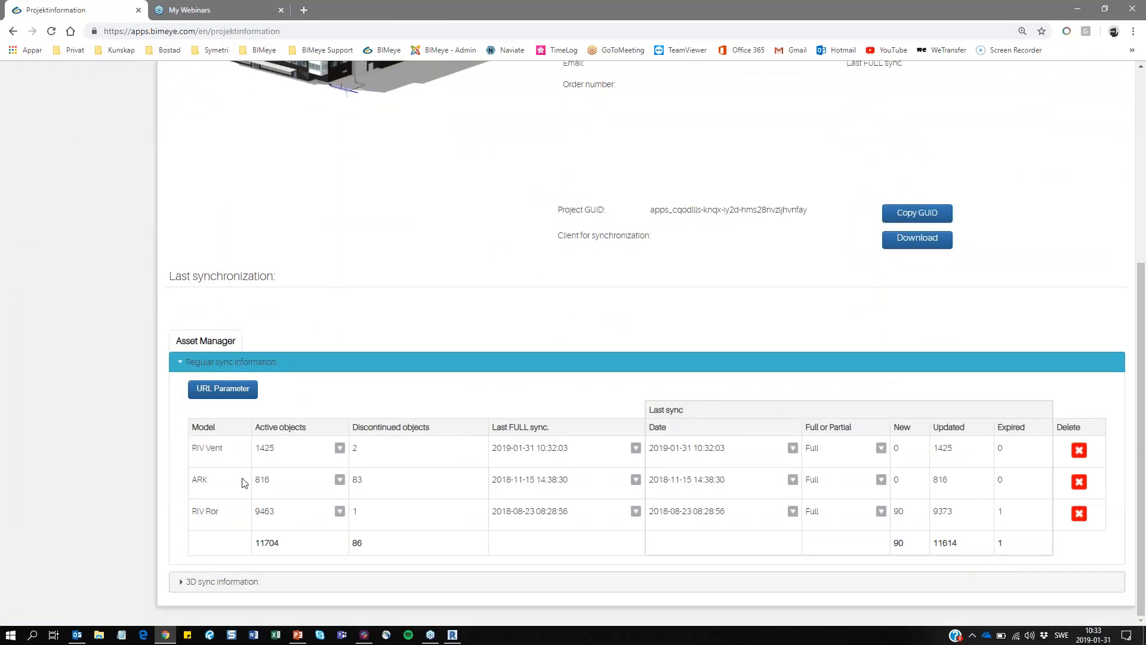
# - Check the RIV Vent model's last full sync date and open the Asset Manager's instances list
pyautogui.moveTo(570, 452); pyautogui.dragTo(492, 457)
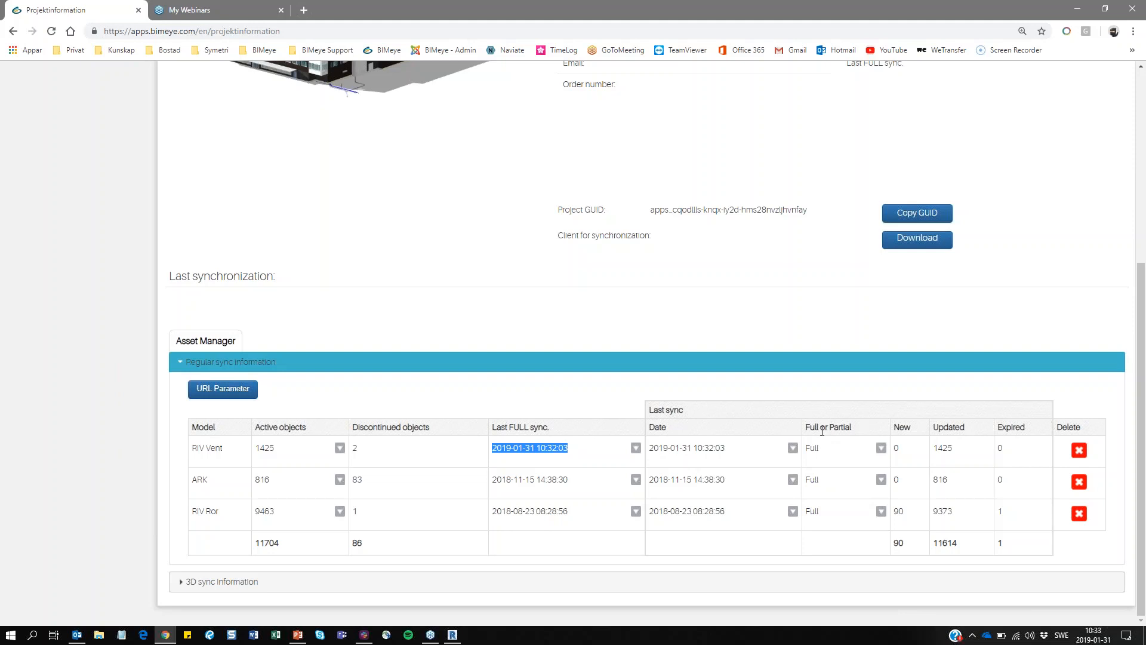
pyautogui.scroll(5, 825, 422)
pyautogui.click(166, 89)
pyautogui.click(83, 180)
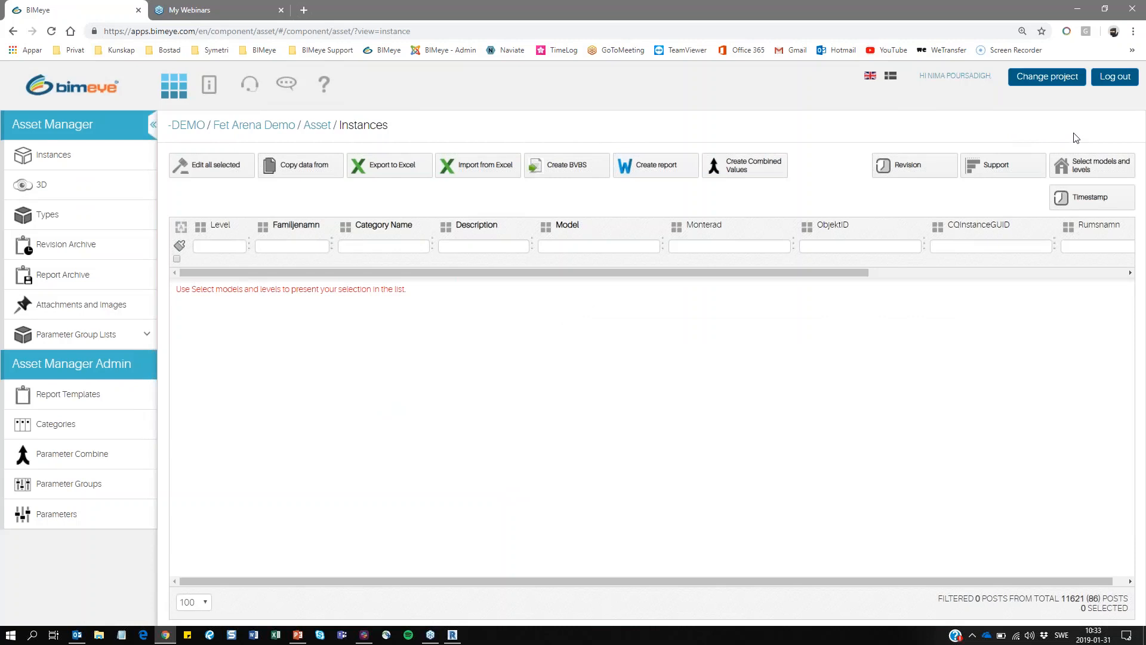
# - Select the RIV Vent model with all its levels and save the selection to list its instances
pyautogui.click(1091, 166)
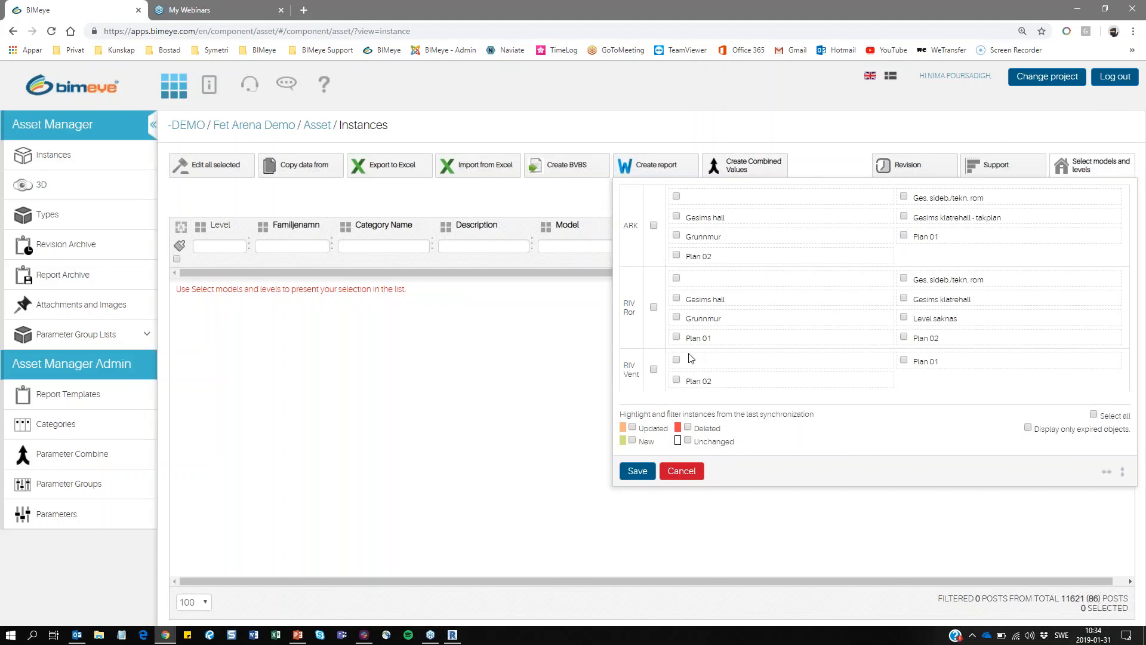
pyautogui.click(653, 369)
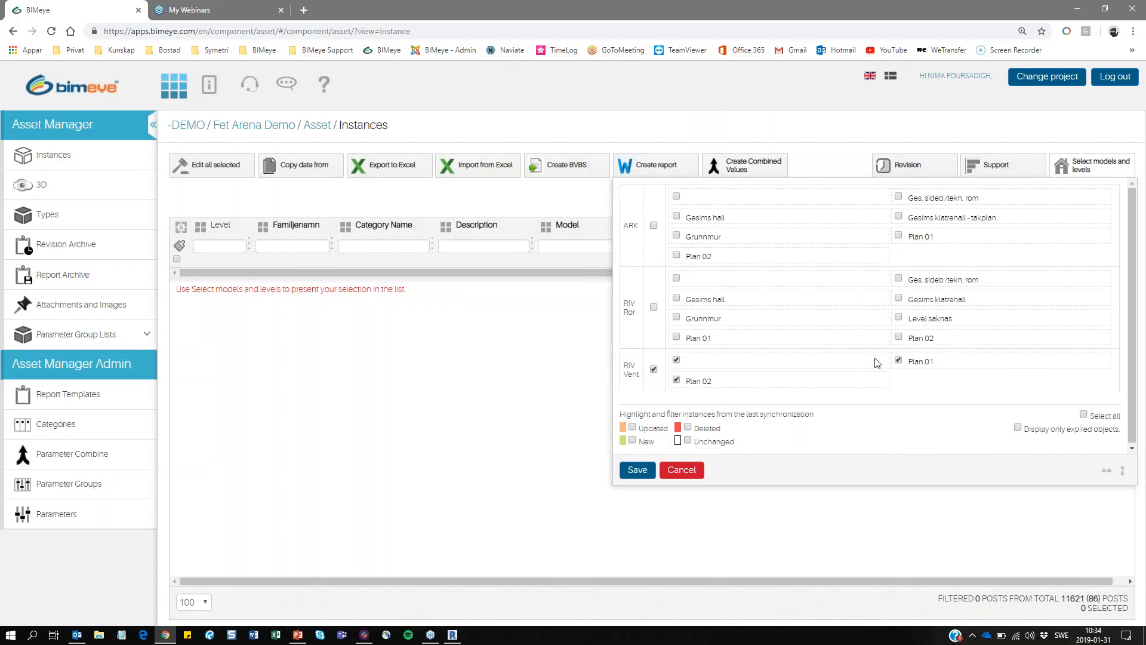
pyautogui.click(654, 369)
pyautogui.click(676, 381)
pyautogui.click(898, 360)
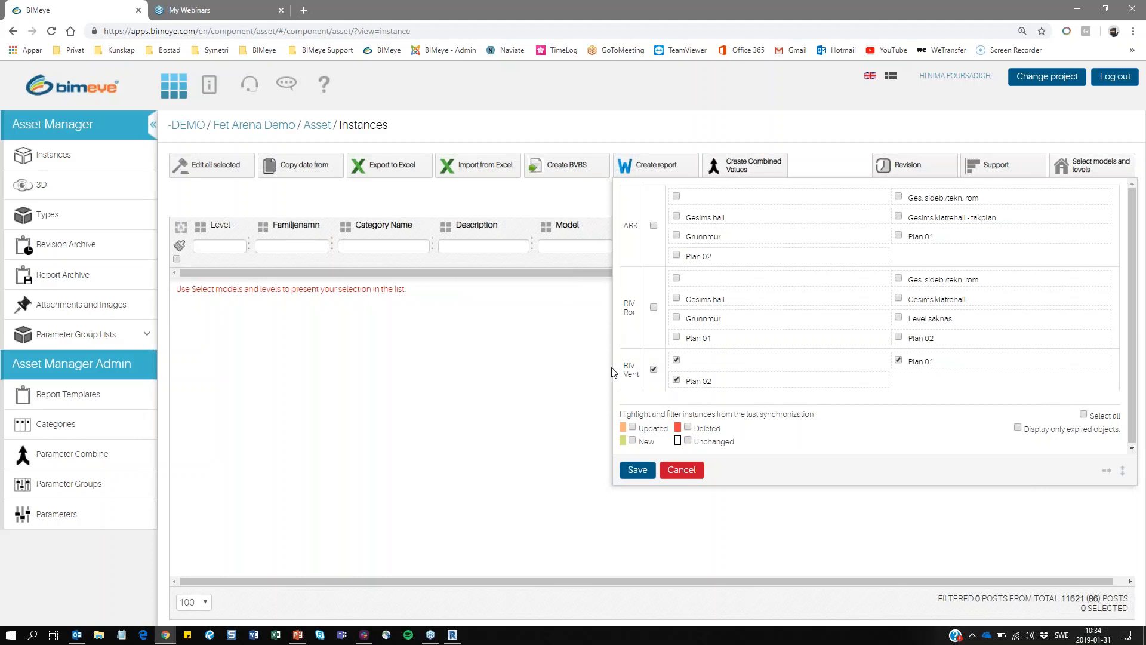
pyautogui.click(637, 469)
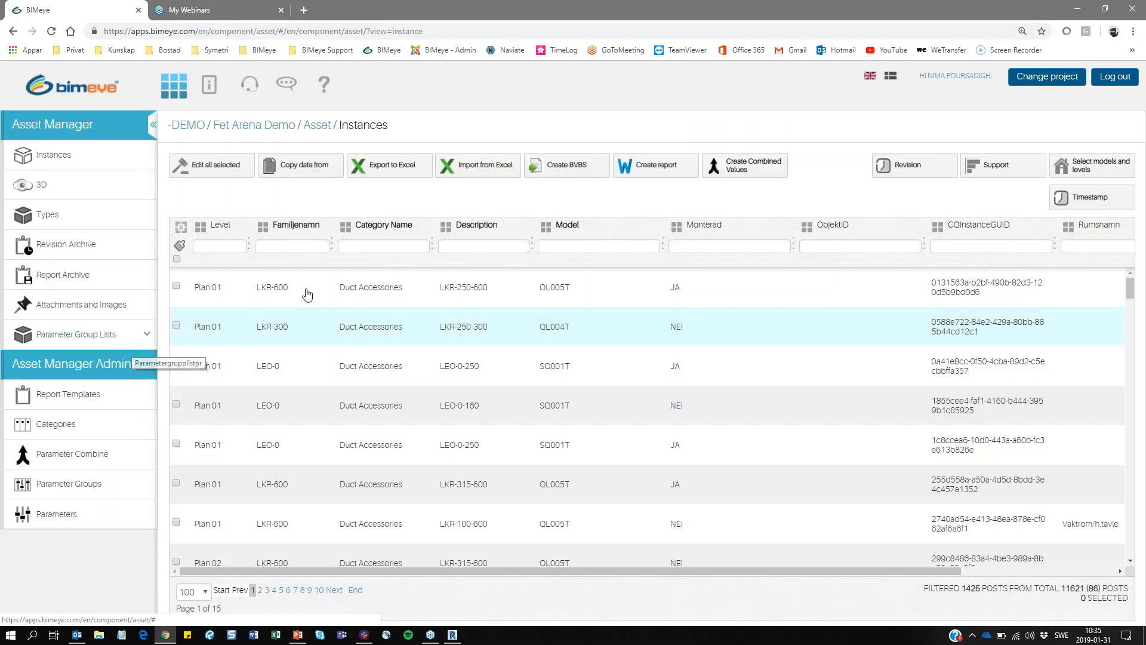
# - Add a new column display list, naming it with the list owner's first name
pyautogui.click(1000, 174)
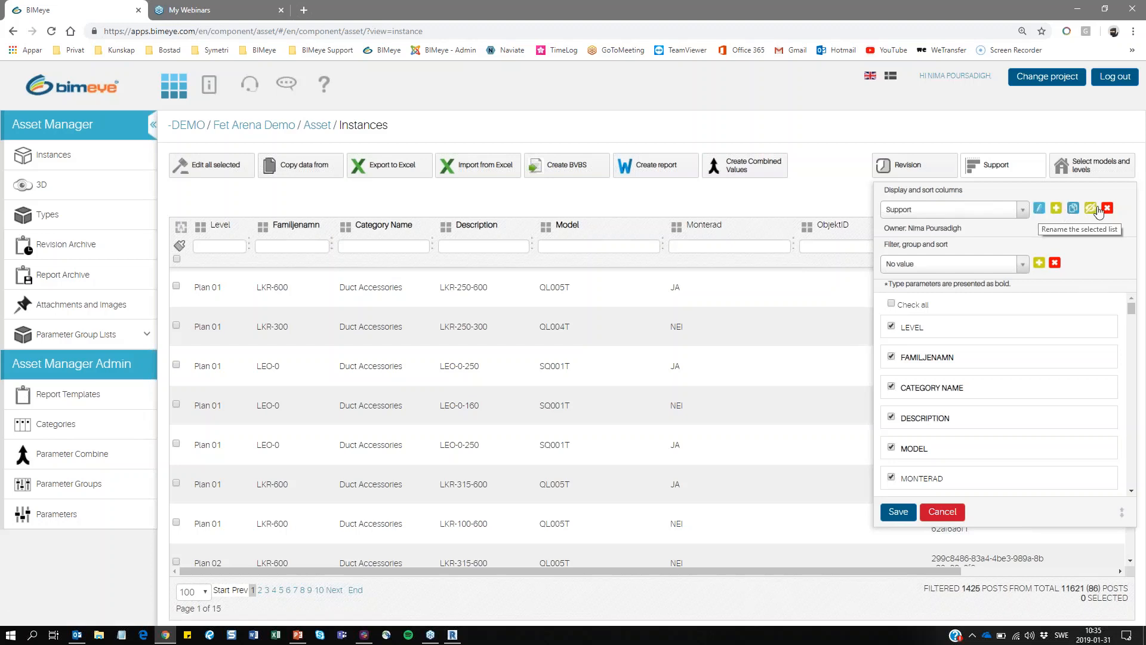
pyautogui.click(1056, 209)
pyautogui.click(1024, 225)
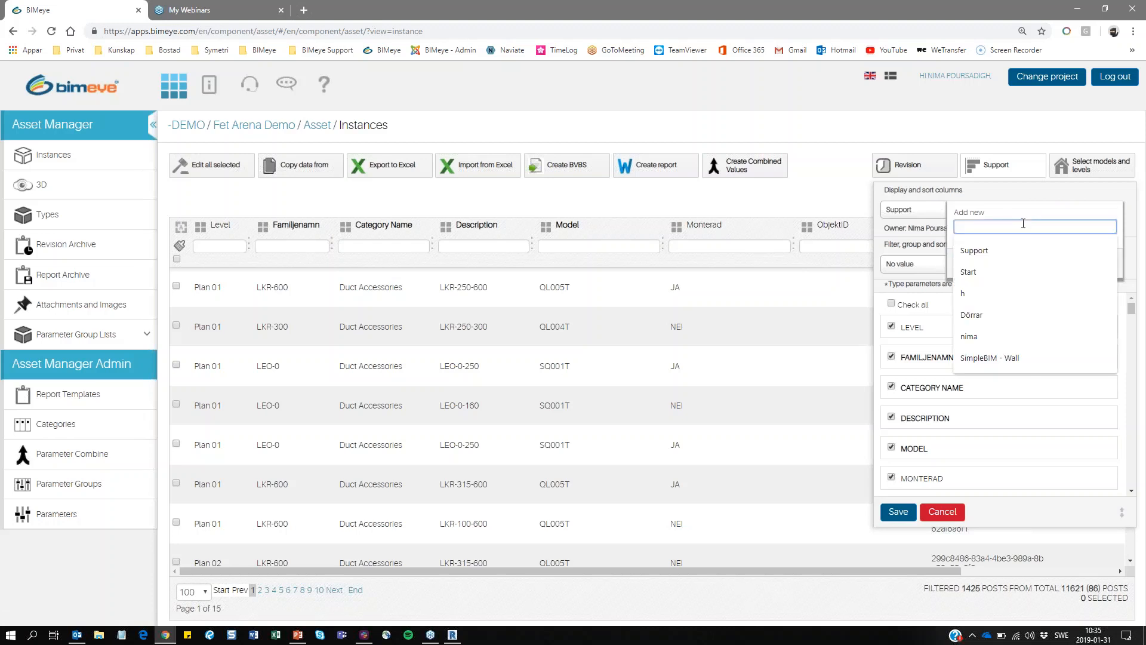
pyautogui.write('Nima')
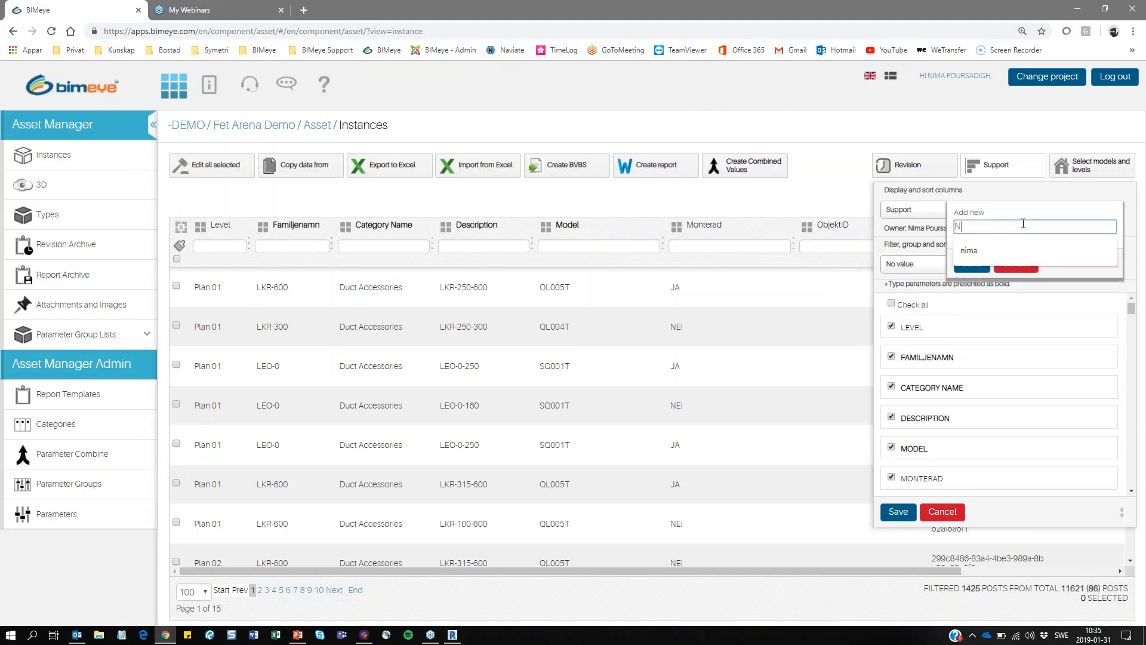
pyautogui.click(1011, 191)
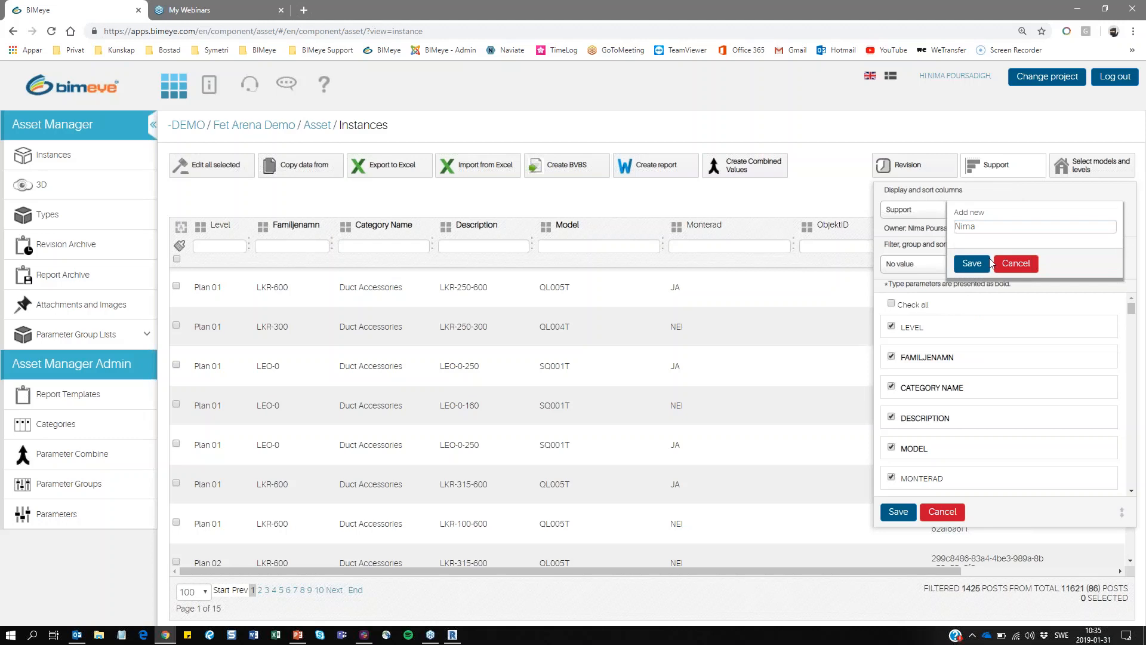
pyautogui.click(972, 264)
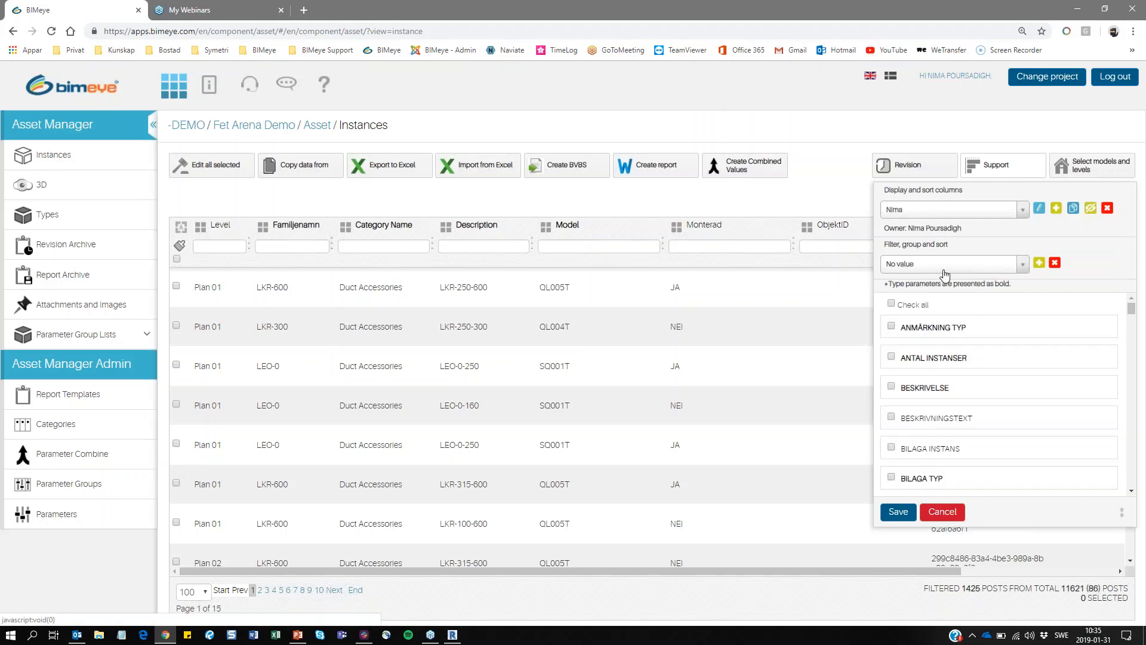
# - Include Category Name, Description, Level, Monterad, Typ bild and Type Mark as columns in the new list and save it
pyautogui.scroll(-10, 934, 348)
pyautogui.scroll(-10, 934, 348)
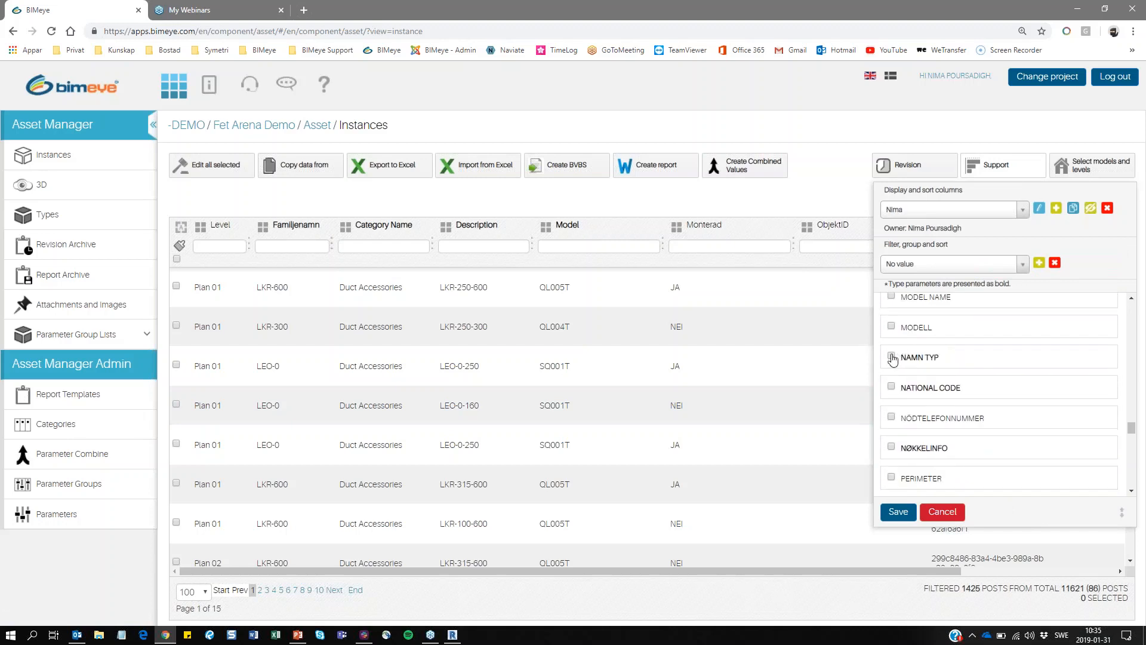
pyautogui.scroll(10, 914, 349)
pyautogui.scroll(10, 915, 350)
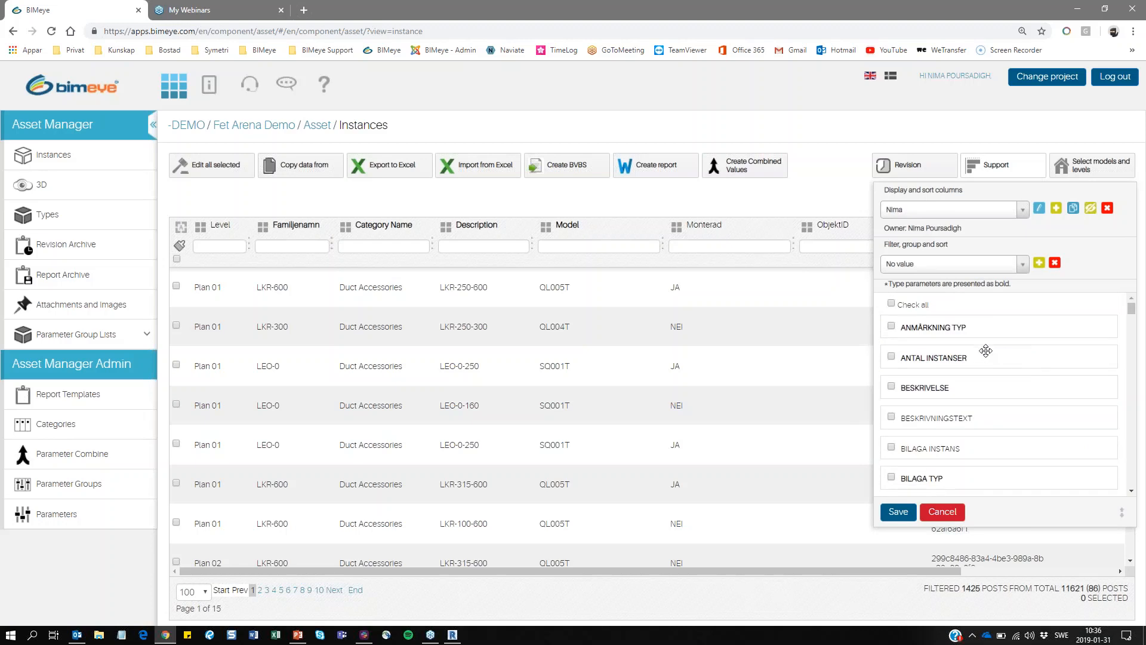
pyautogui.scroll(-5, 962, 351)
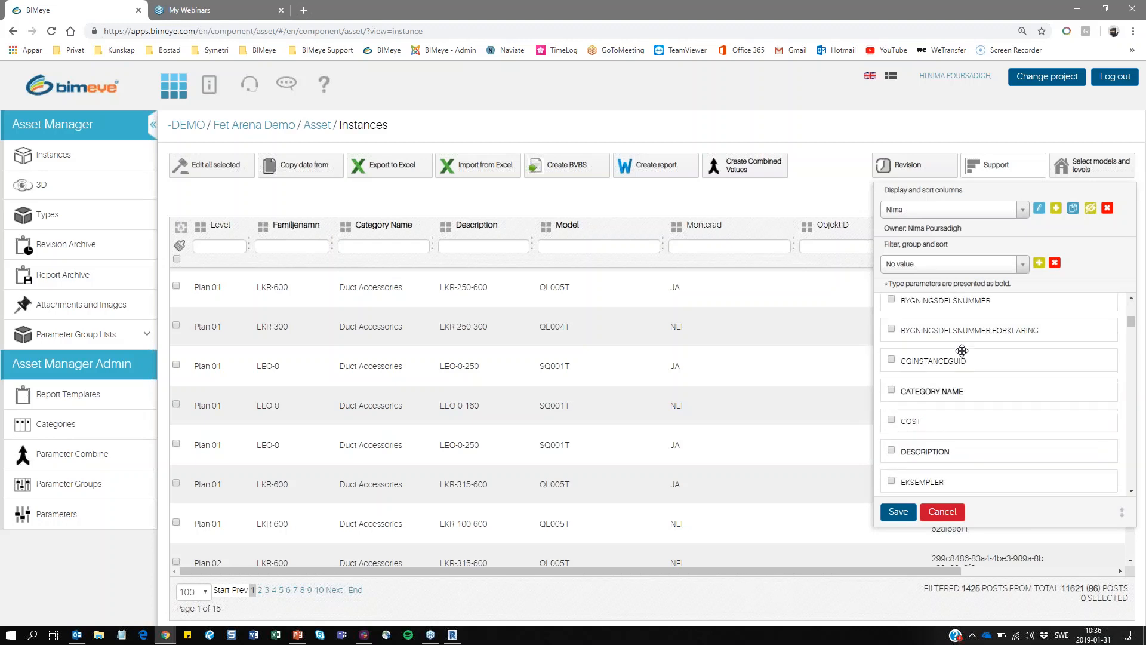
pyautogui.scroll(-2, 961, 351)
pyautogui.click(891, 311)
pyautogui.click(892, 372)
pyautogui.scroll(-2, 905, 440)
pyautogui.scroll(-4, 906, 435)
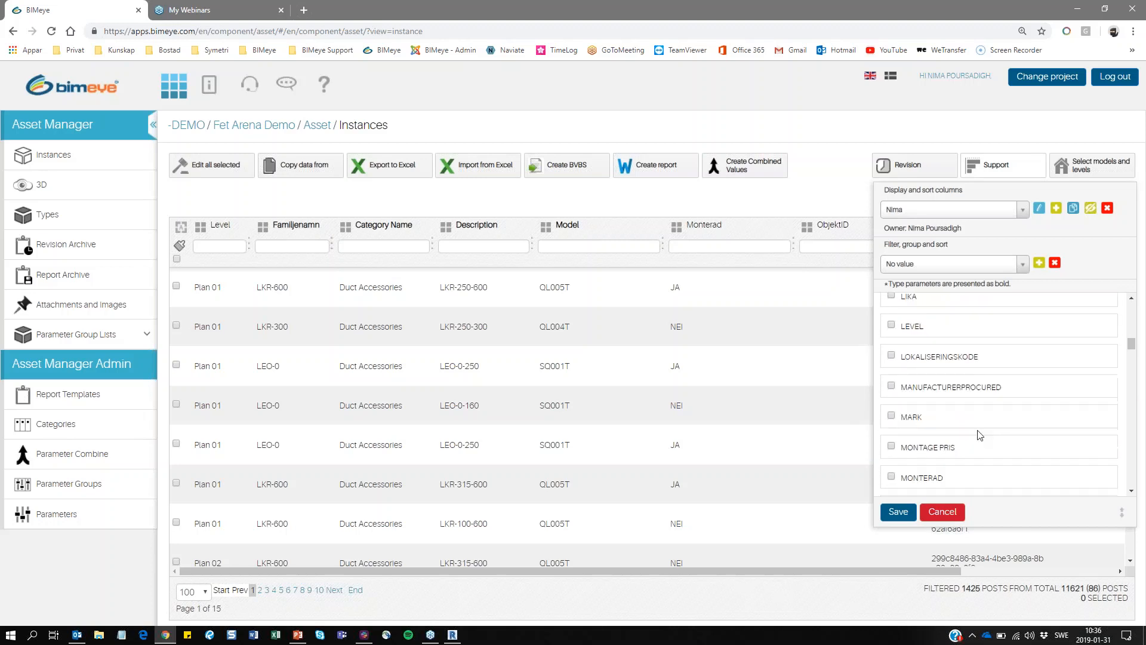
pyautogui.click(891, 324)
pyautogui.scroll(-3, 952, 419)
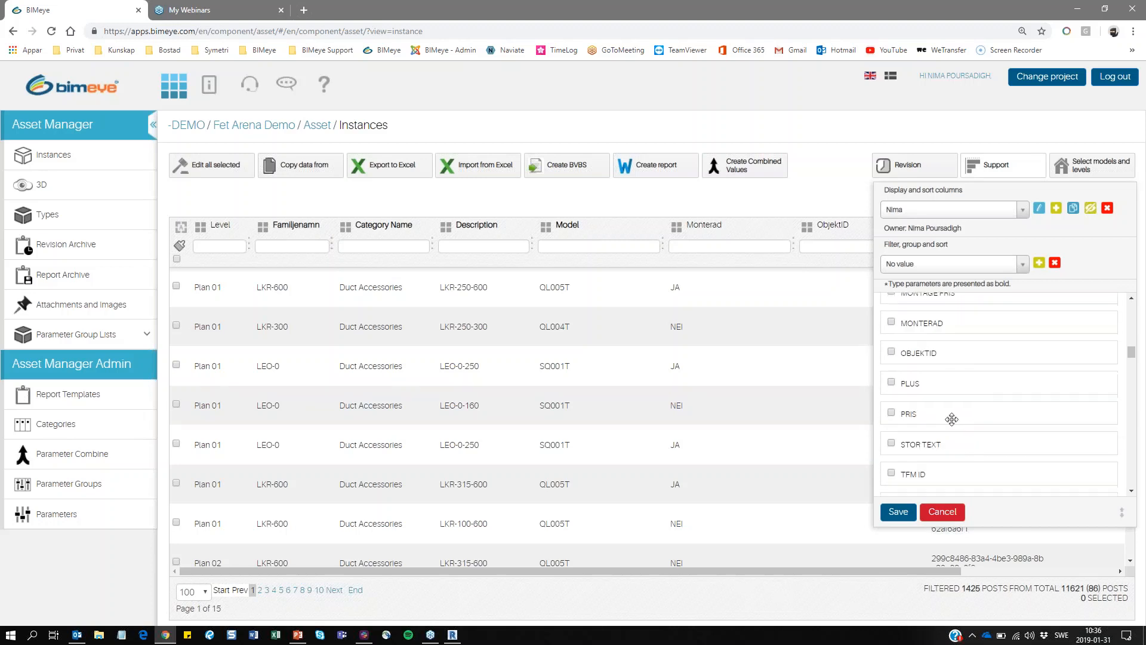
pyautogui.click(891, 317)
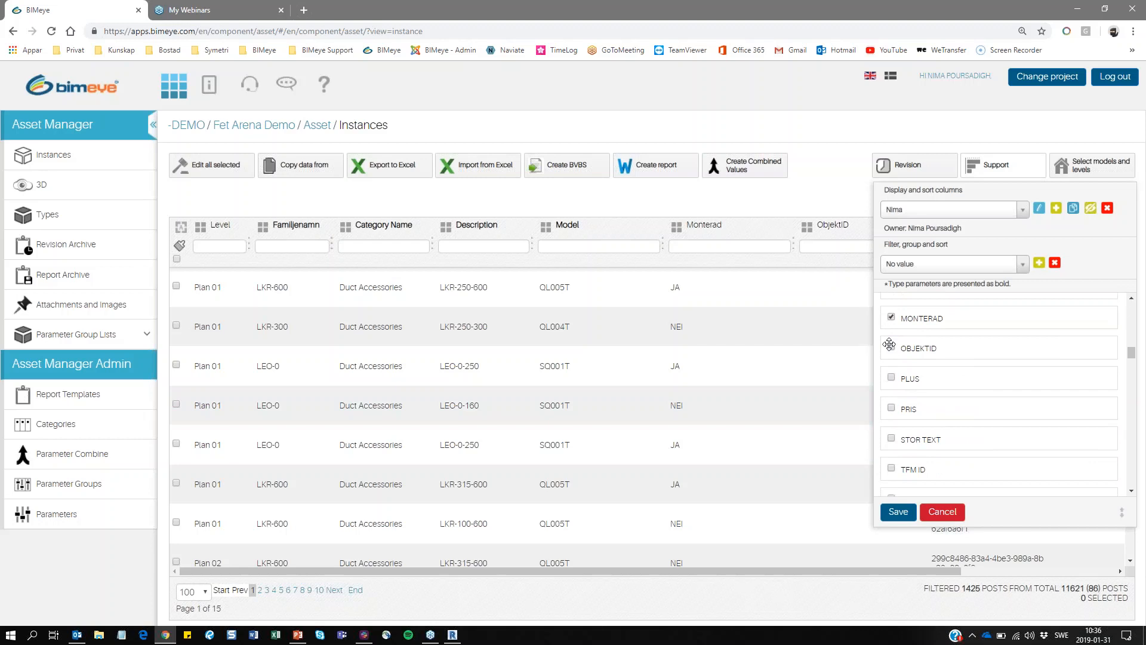
pyautogui.scroll(-2, 950, 361)
pyautogui.scroll(-2, 931, 396)
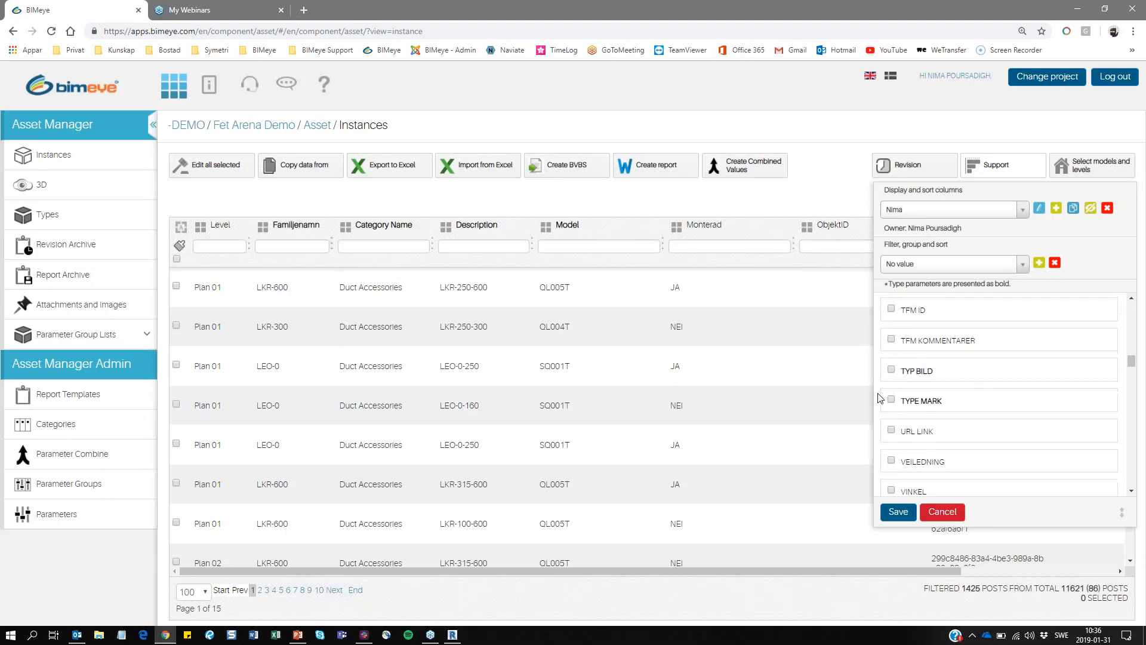
pyautogui.click(891, 398)
pyautogui.click(892, 369)
pyautogui.scroll(3, 983, 406)
pyautogui.click(914, 513)
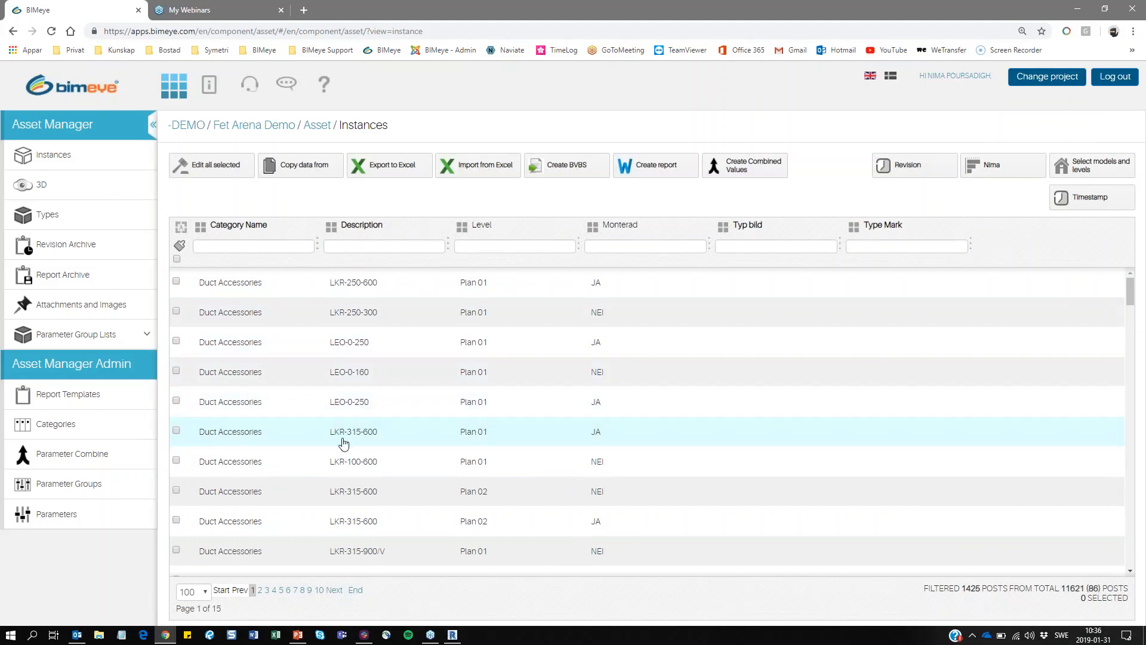
# - Reorder the list's columns so Type Mark and Typ bild come first, ahead of Category Name, and save
pyautogui.click(998, 164)
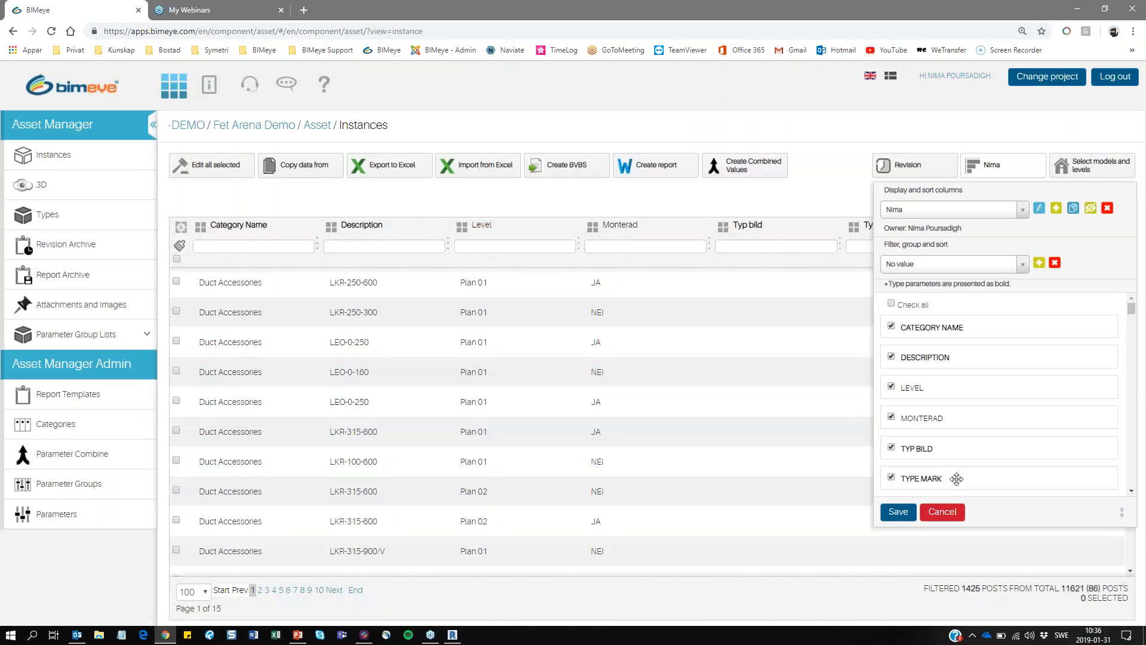
pyautogui.moveTo(952, 467); pyautogui.dragTo(957, 330)
pyautogui.moveTo(962, 477); pyautogui.dragTo(957, 355)
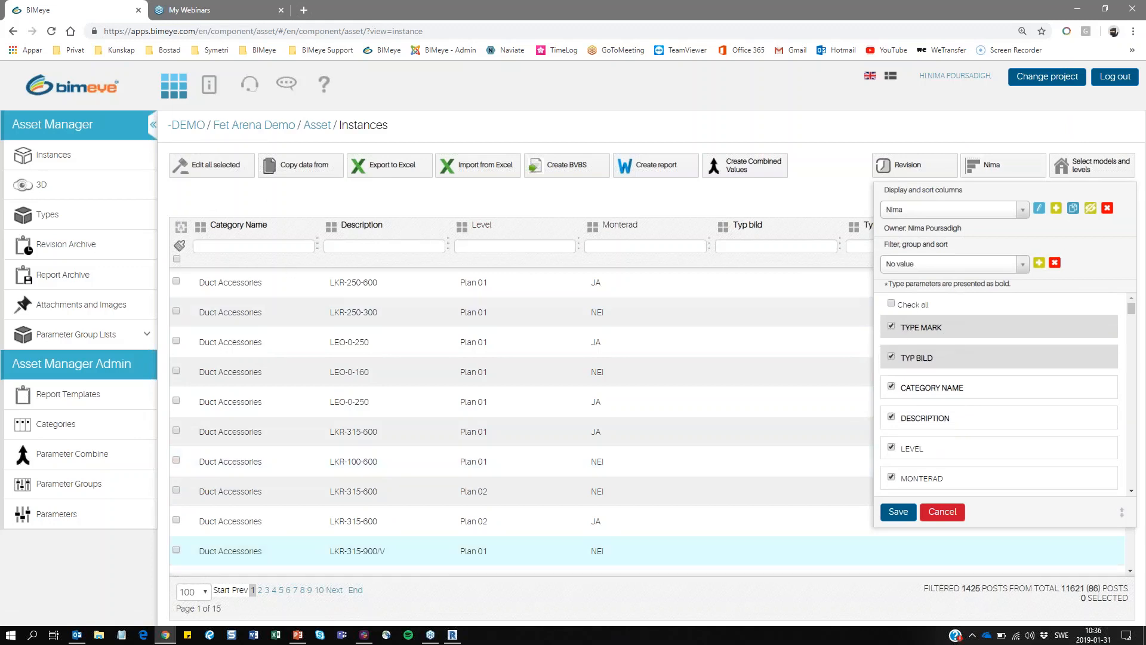
pyautogui.click(899, 511)
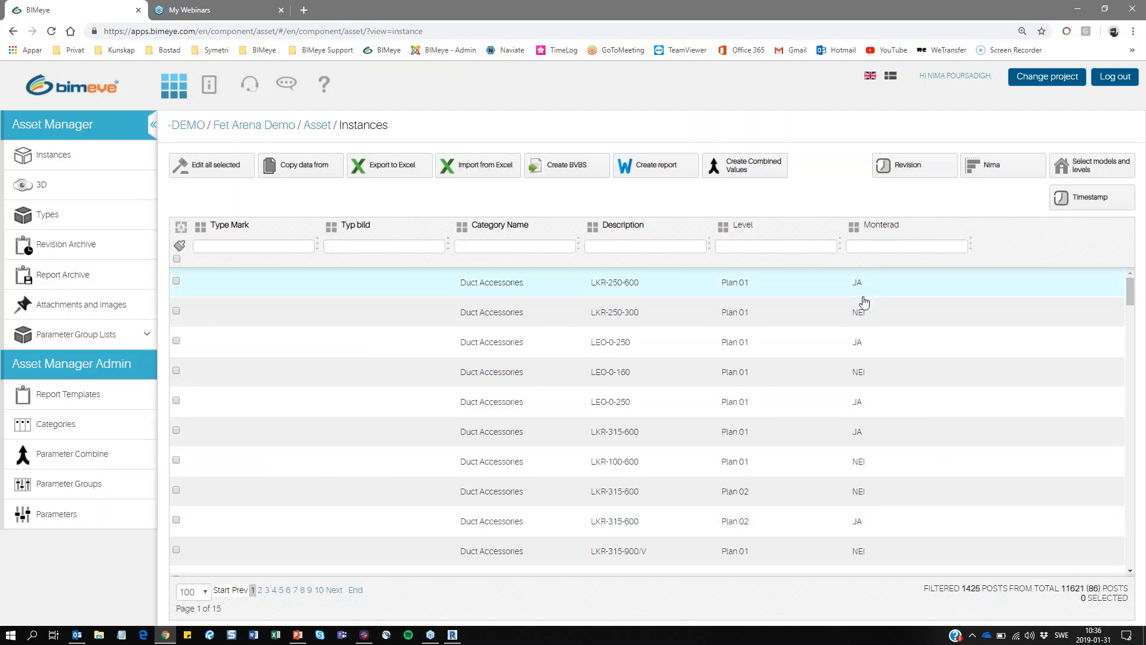
# - Switch the instances view back to the Support column list and save the choice
pyautogui.click(1009, 170)
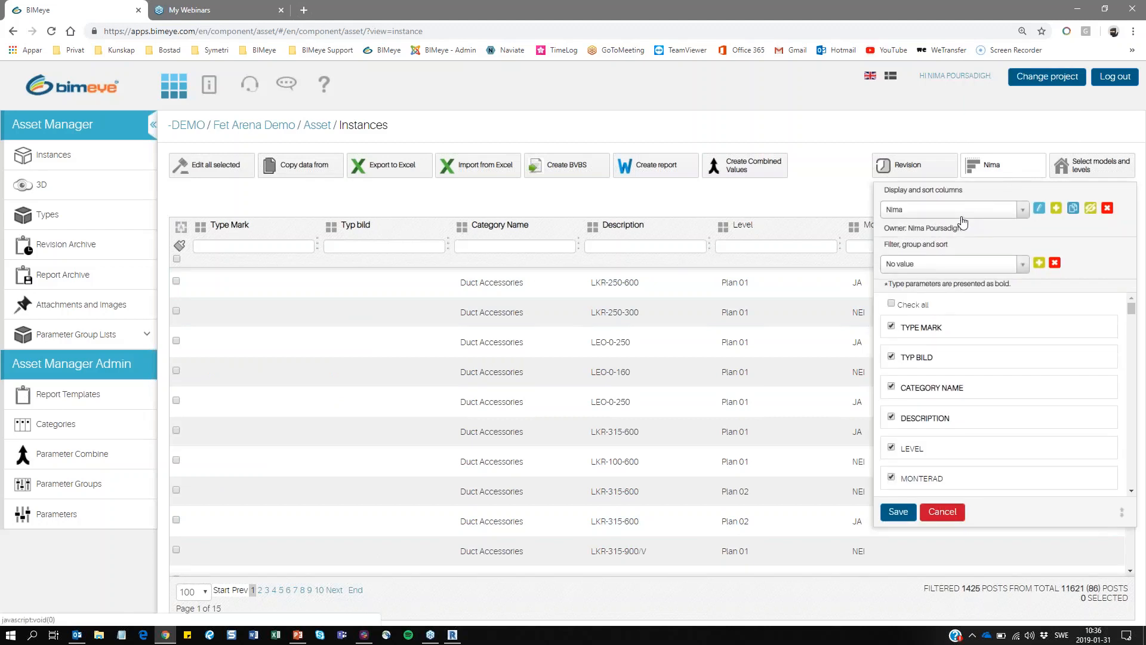
pyautogui.click(965, 212)
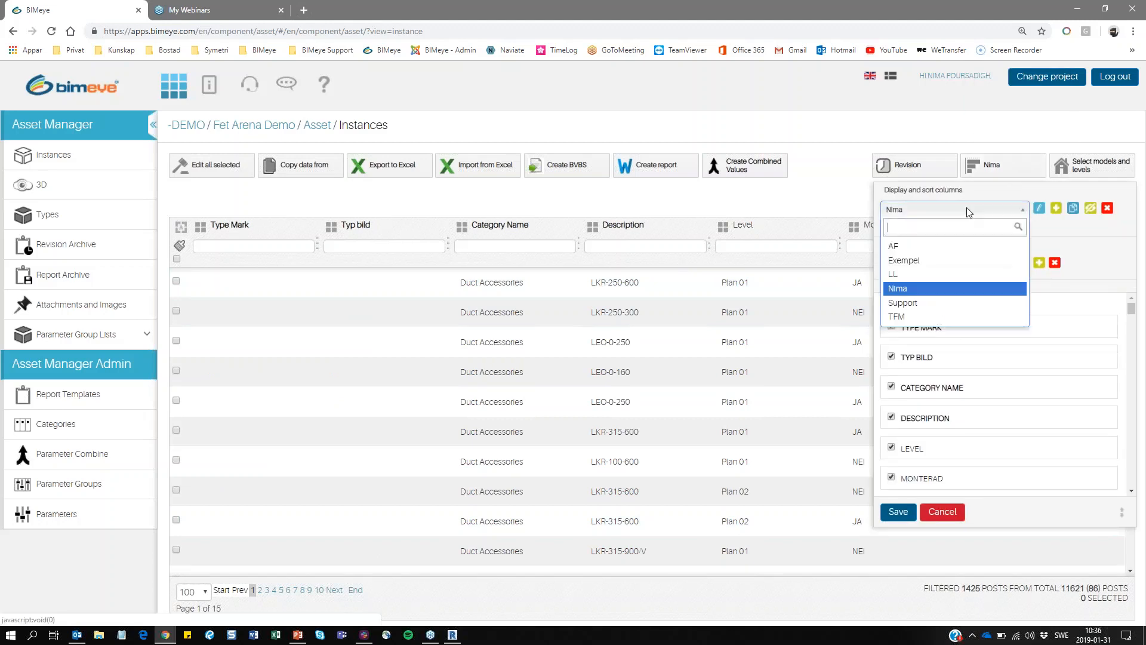
pyautogui.click(896, 305)
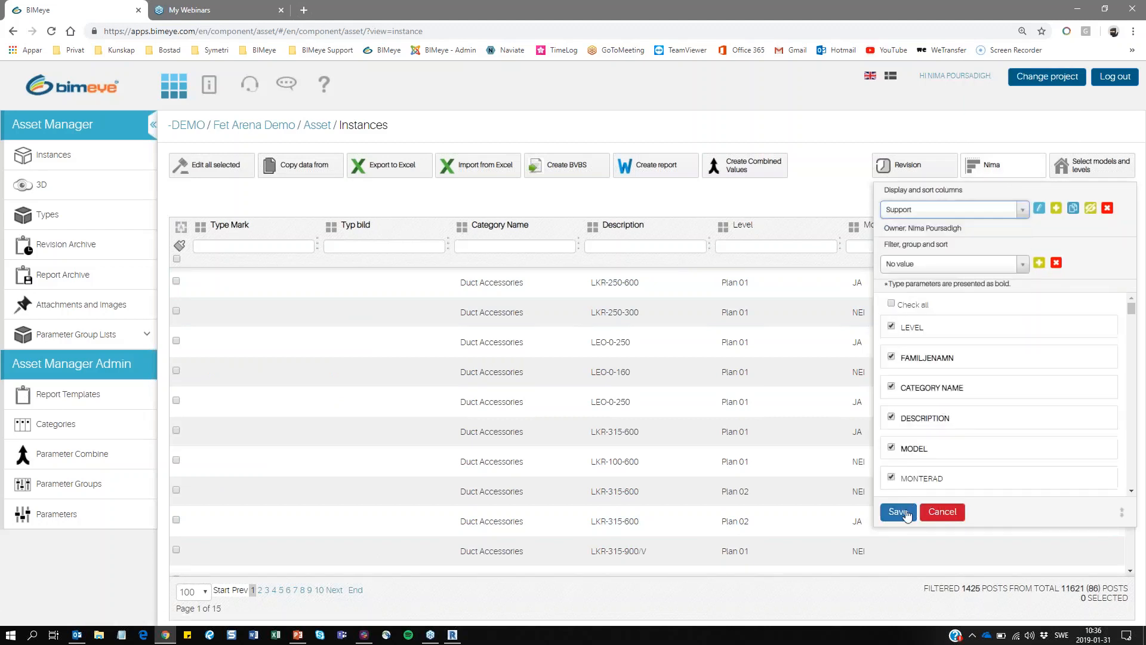
pyautogui.click(899, 512)
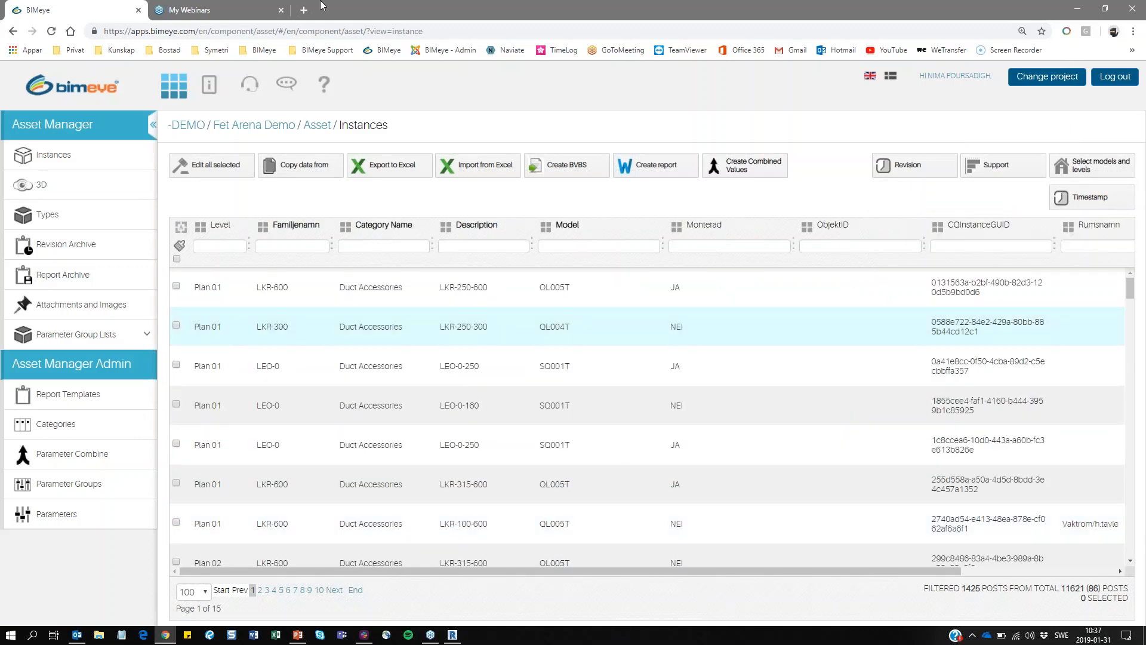
# - Filter the instances by level "plan 01", look through the matching rows and clear the filter
pyautogui.click(221, 241)
pyautogui.write('plan 01')
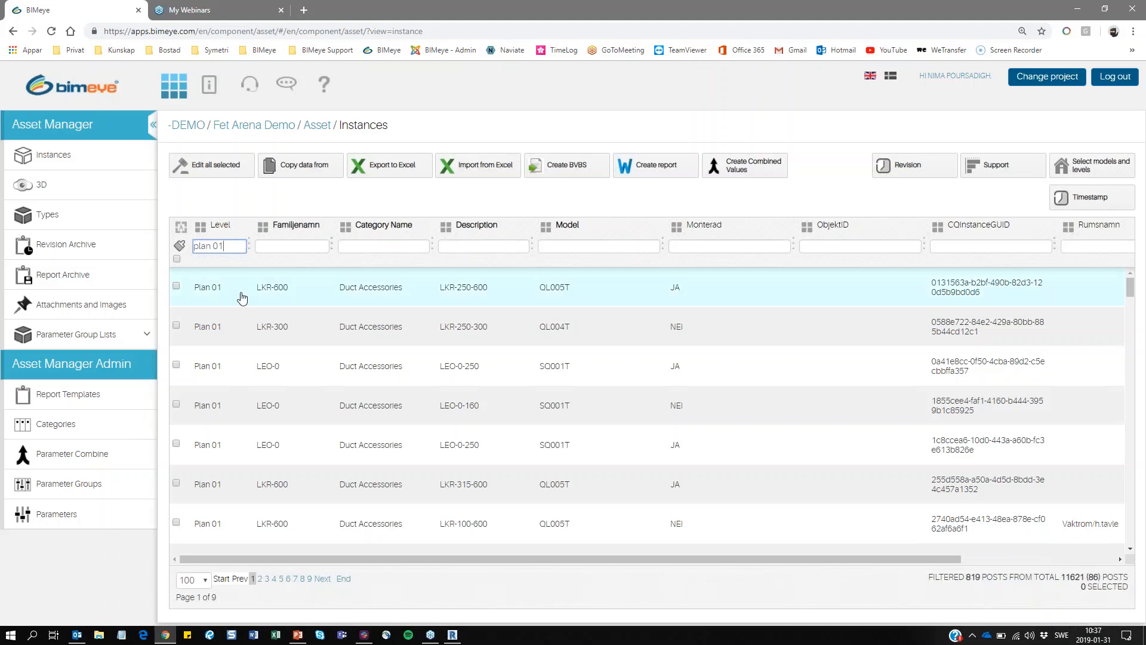
pyautogui.scroll(-10, 224, 302)
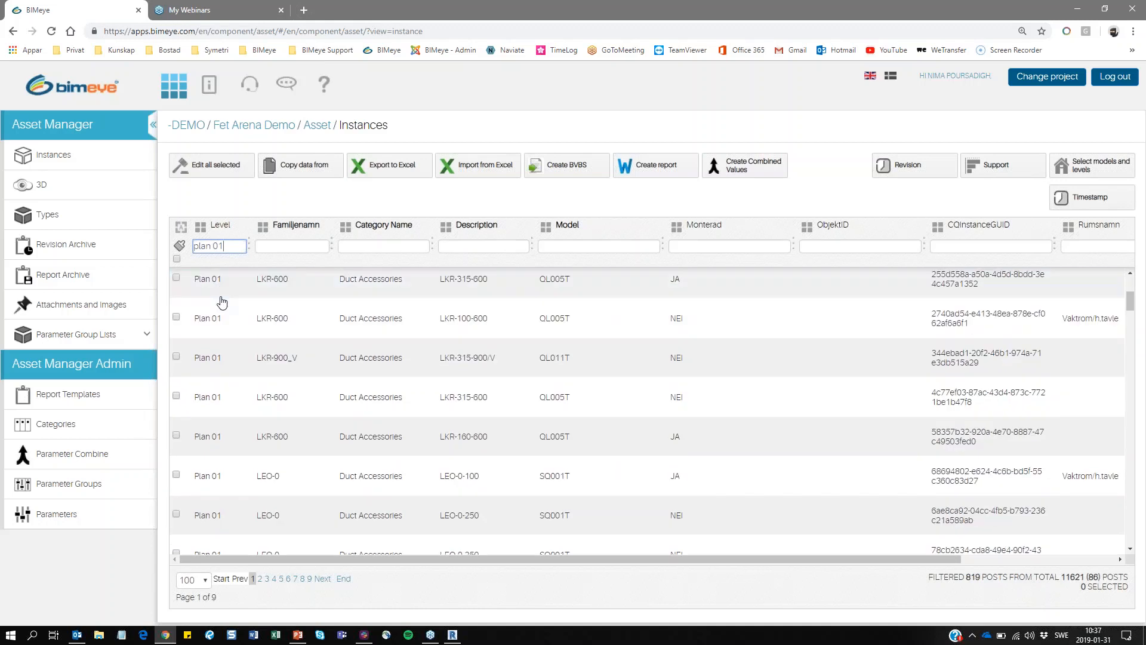
pyautogui.scroll(10, 228, 326)
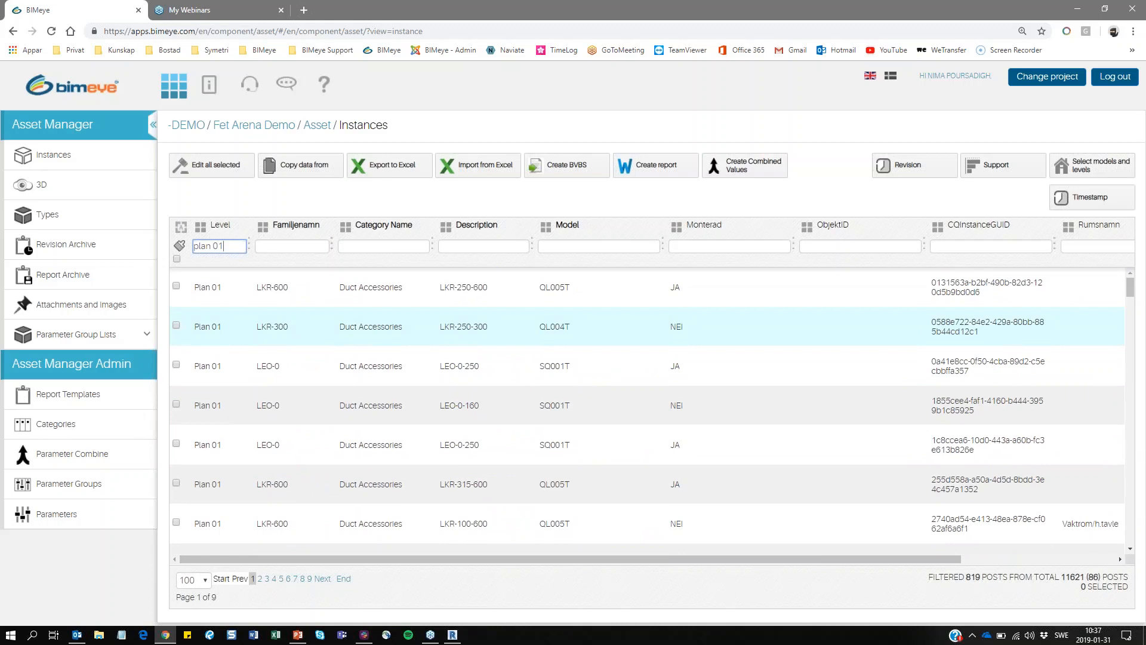
pyautogui.moveTo(224, 245); pyautogui.dragTo(134, 260)
pyautogui.click(182, 228)
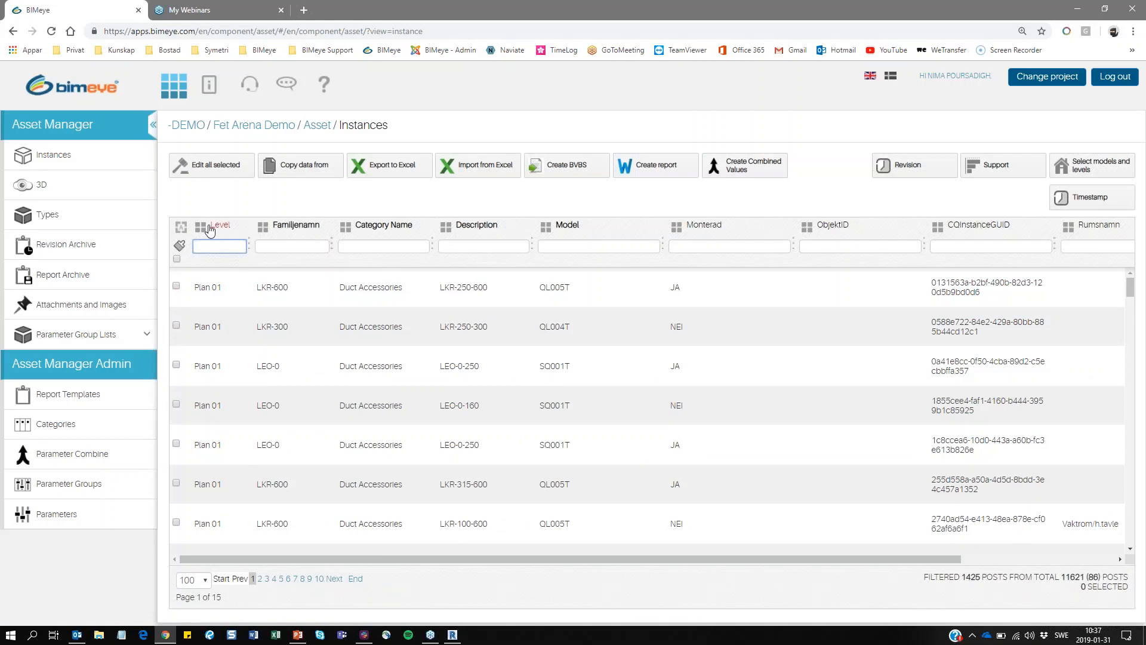
# - Group the instances by Level, look at the groups and remove the grouping
pyautogui.click(199, 228)
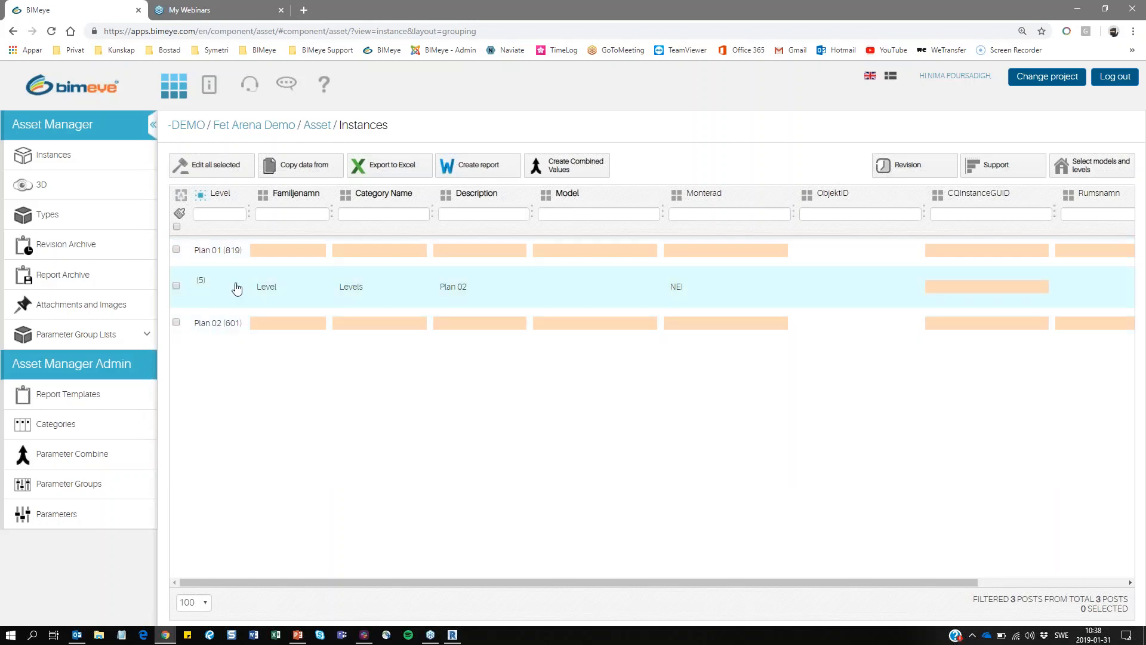
pyautogui.click(377, 261)
pyautogui.press('ctrl')
pyautogui.click(202, 199)
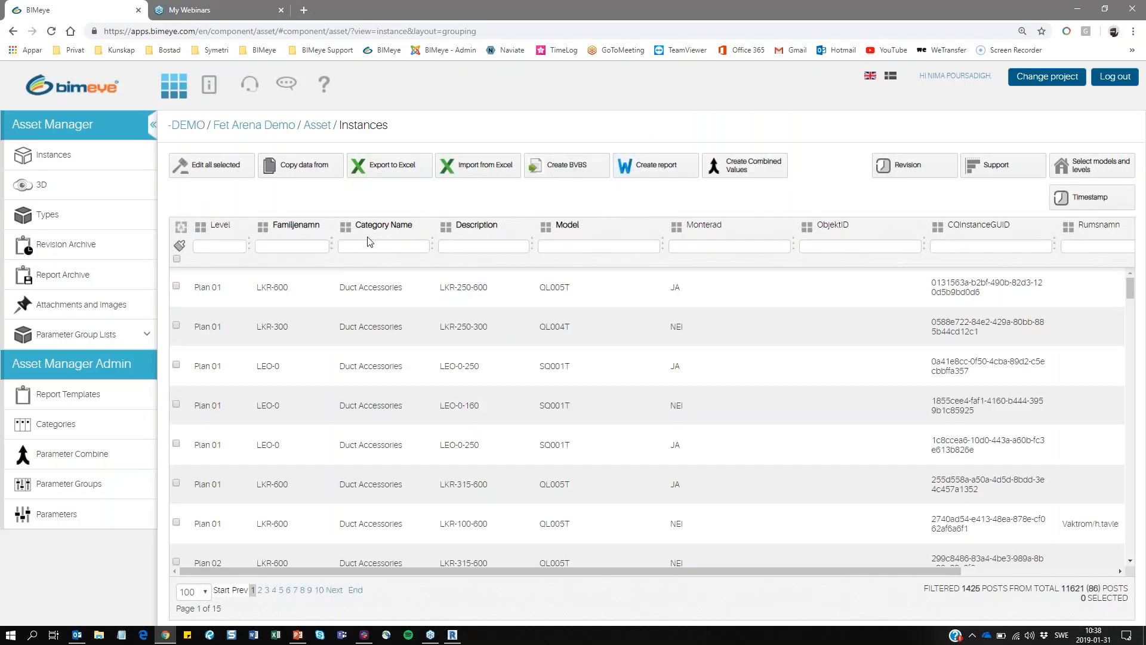
# - Group the instances by Category Name and filter the categories by "duct"
pyautogui.click(345, 226)
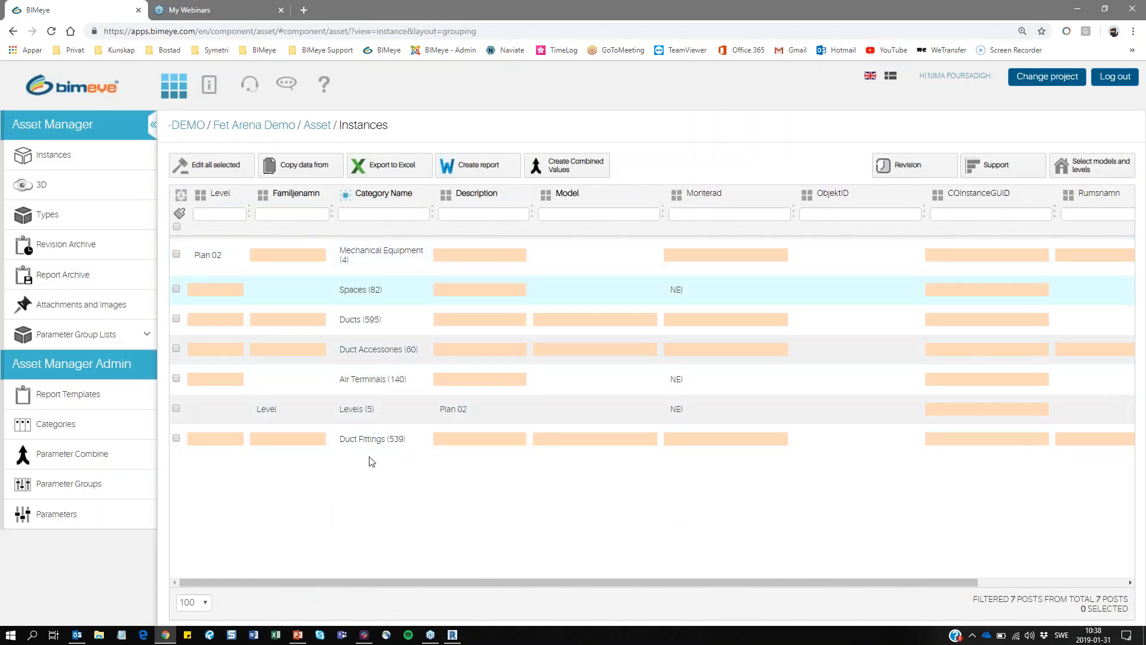
pyautogui.click(364, 213)
pyautogui.write('duct')
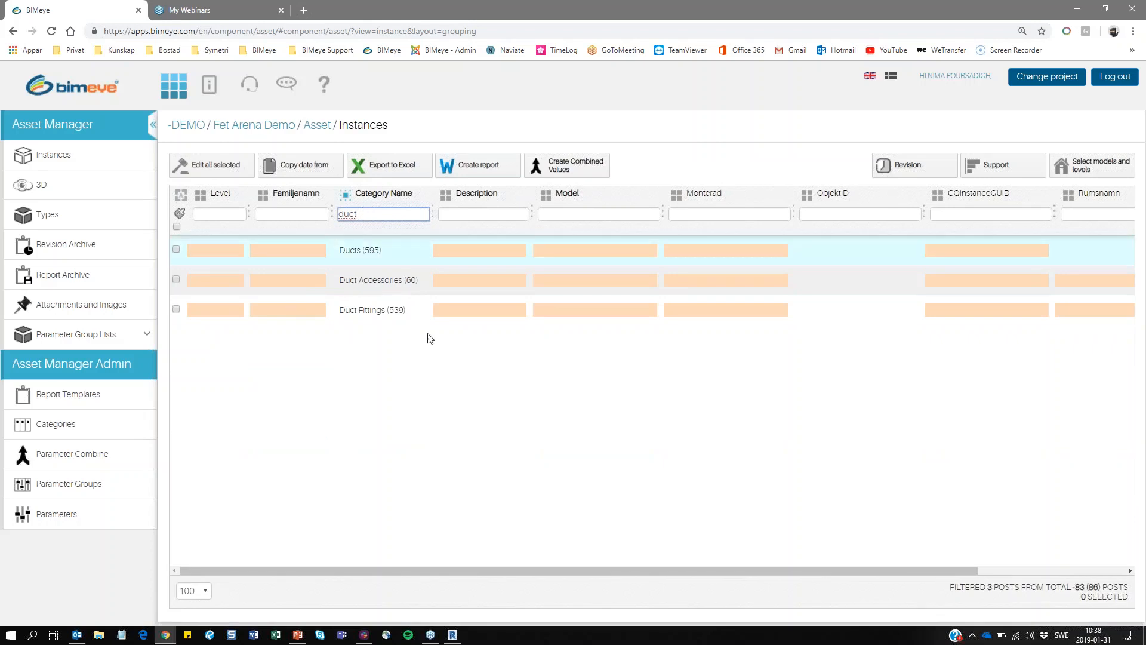
pyautogui.moveTo(371, 218); pyautogui.dragTo(290, 230)
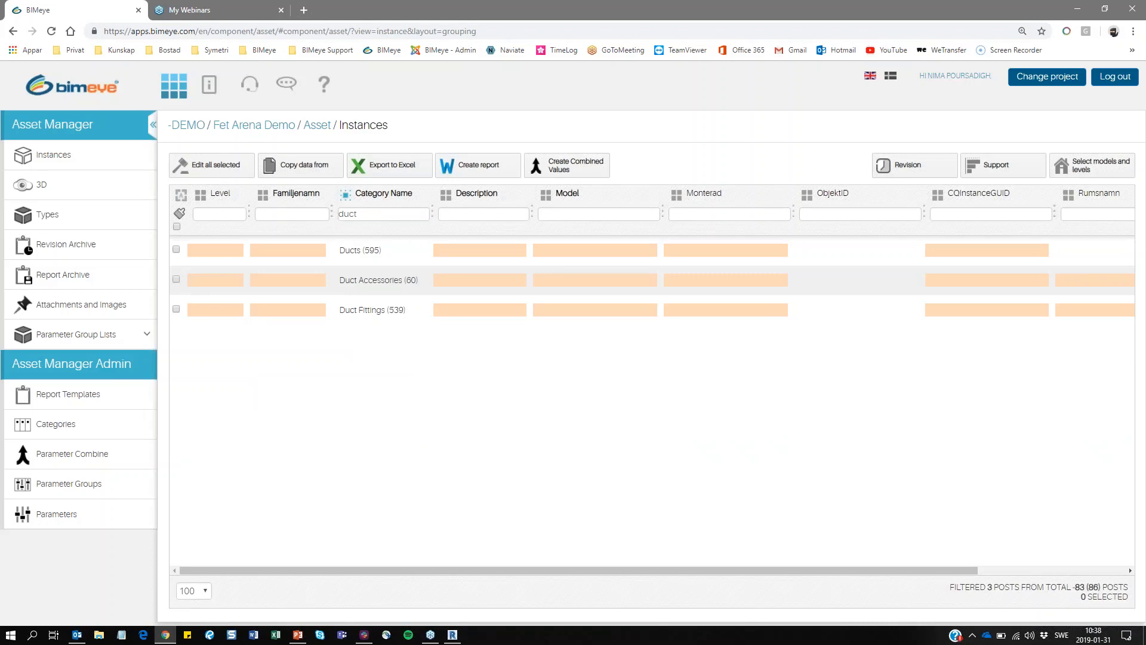
pyautogui.click(325, 83)
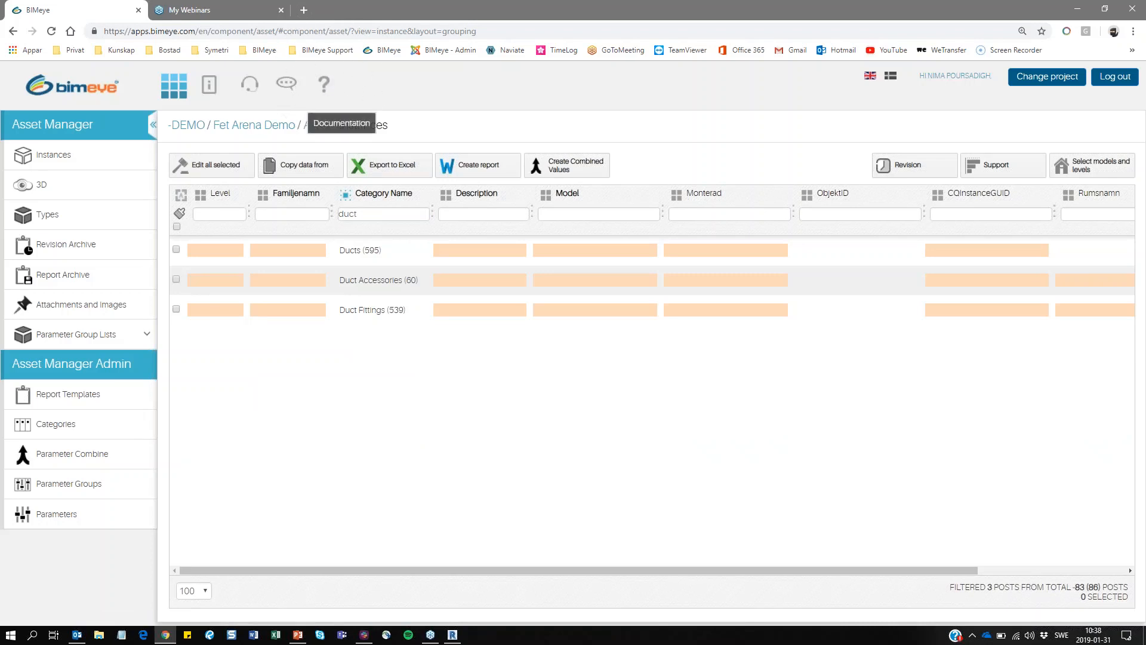
pyautogui.click(326, 87)
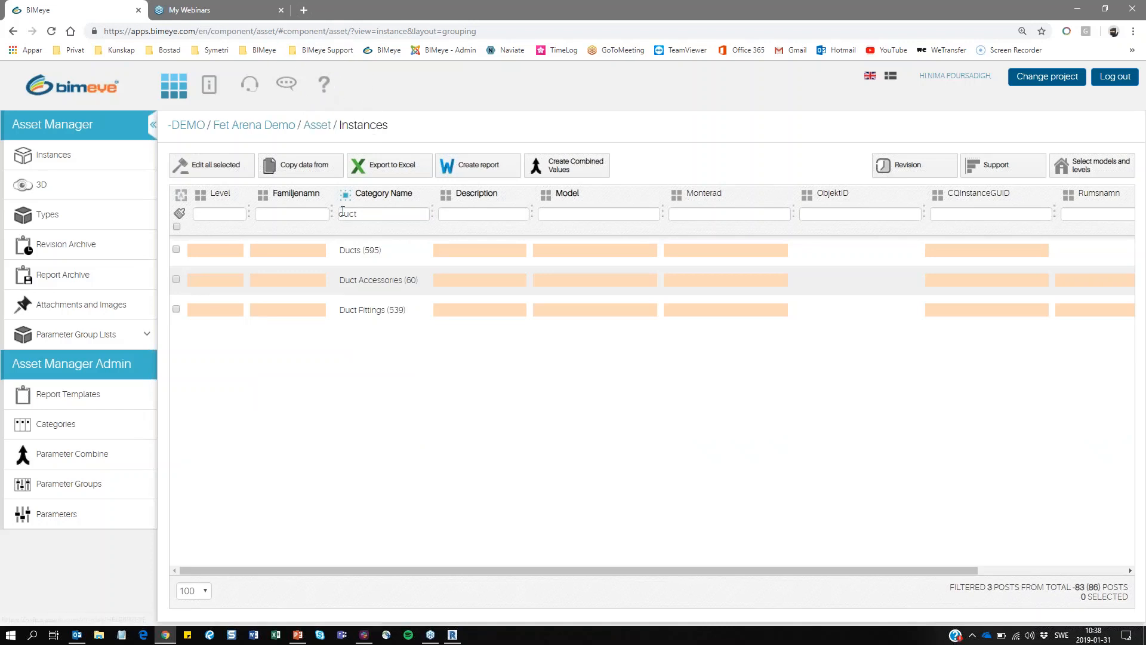
# - Filter the grouped categories for an exact match by entering "=ducts" as the Category Name filter
pyautogui.click(377, 216)
pyautogui.hotkey('ctrl', 'a')
pyautogui.press('BackSpace')
pyautogui.write('=duc')
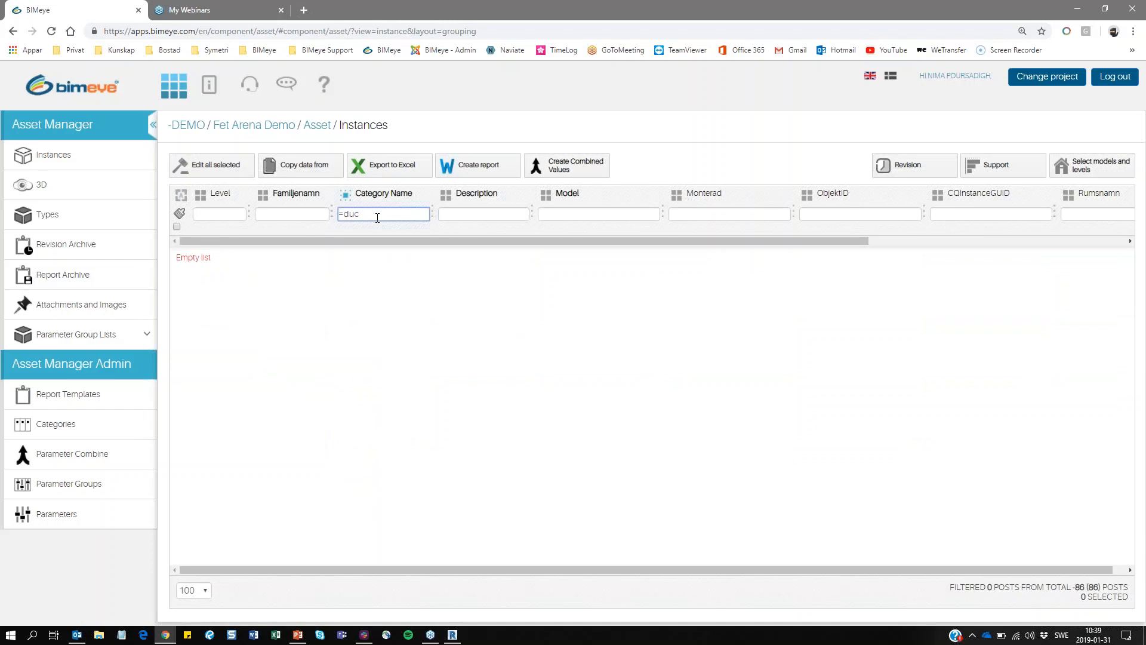
pyautogui.write('tca')
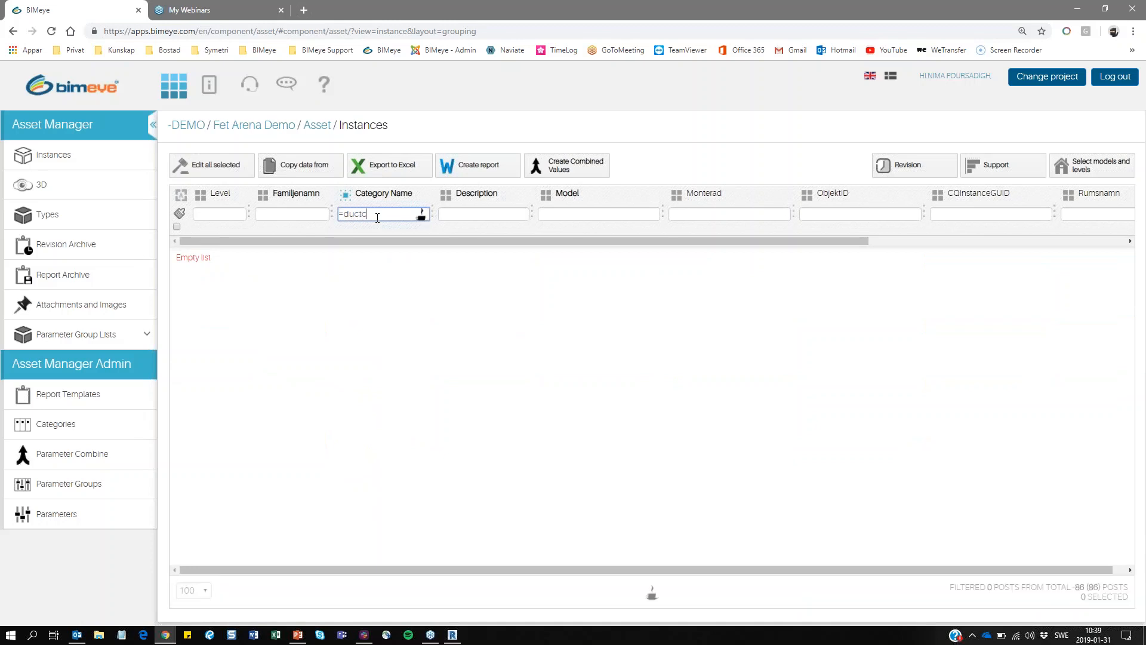
pyautogui.press('BackSpace')
pyautogui.press('BackSpace')
pyautogui.write('a')
pyautogui.press('BackSpace')
pyautogui.write('s')
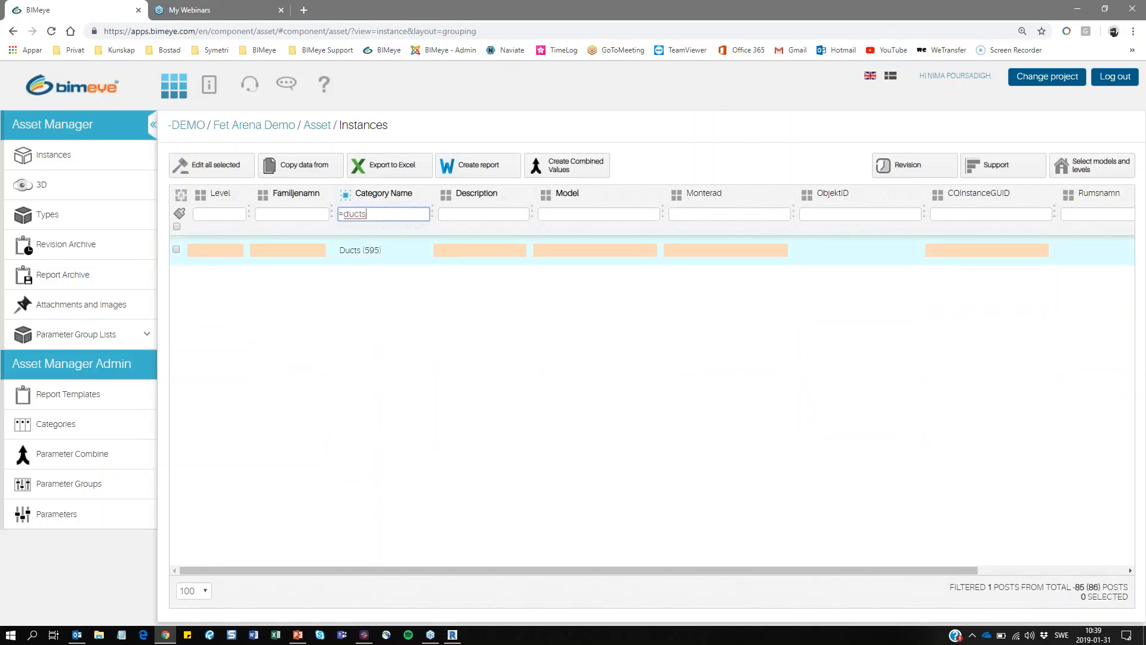
pyautogui.doubleClick(360, 214)
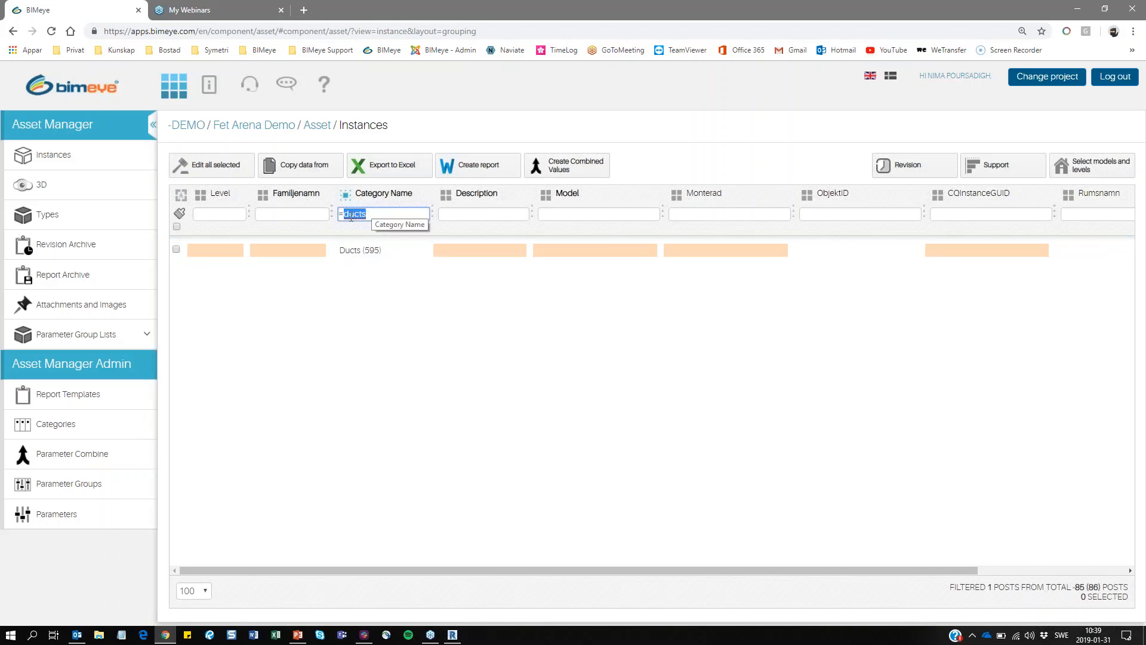
# - Shorten the Category Name filter to "duc" without the equals sign and clear it completely
pyautogui.click(398, 208)
pyautogui.press('Home')
pyautogui.press('Delete')
pyautogui.press('End')
pyautogui.press('BackSpace')
pyautogui.press('BackSpace')
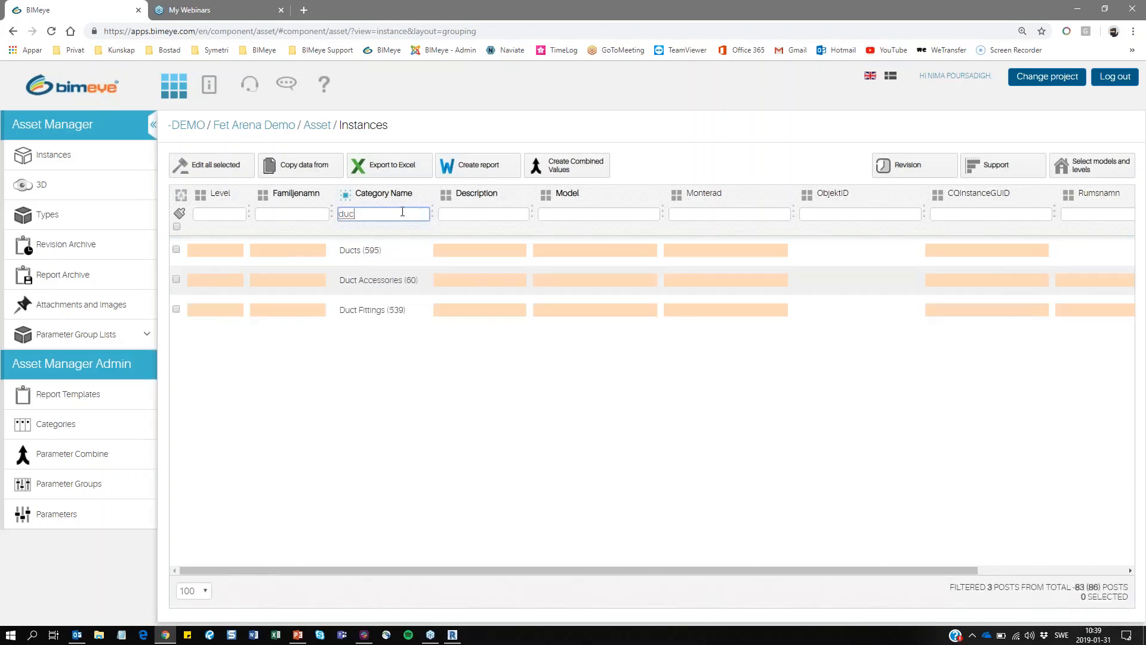
pyautogui.hotkey('ctrl', 'a')
pyautogui.press('BackSpace')
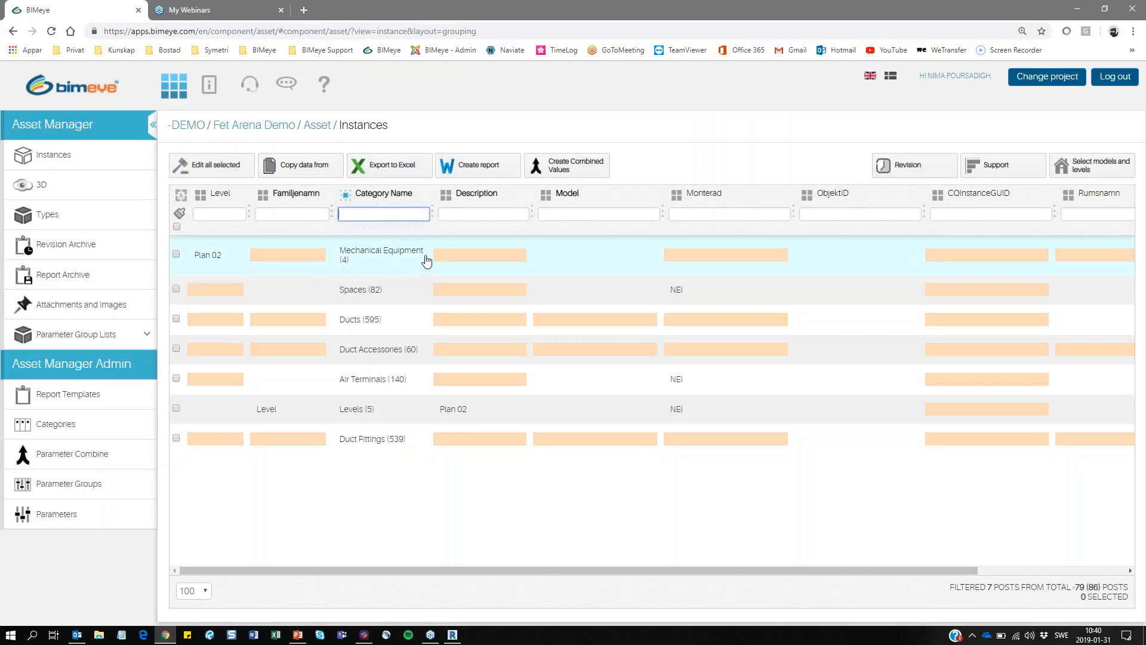
# - Open the Mechanical Equipment group for editing all its instances together and show the instance parameters
pyautogui.doubleClick(360, 256)
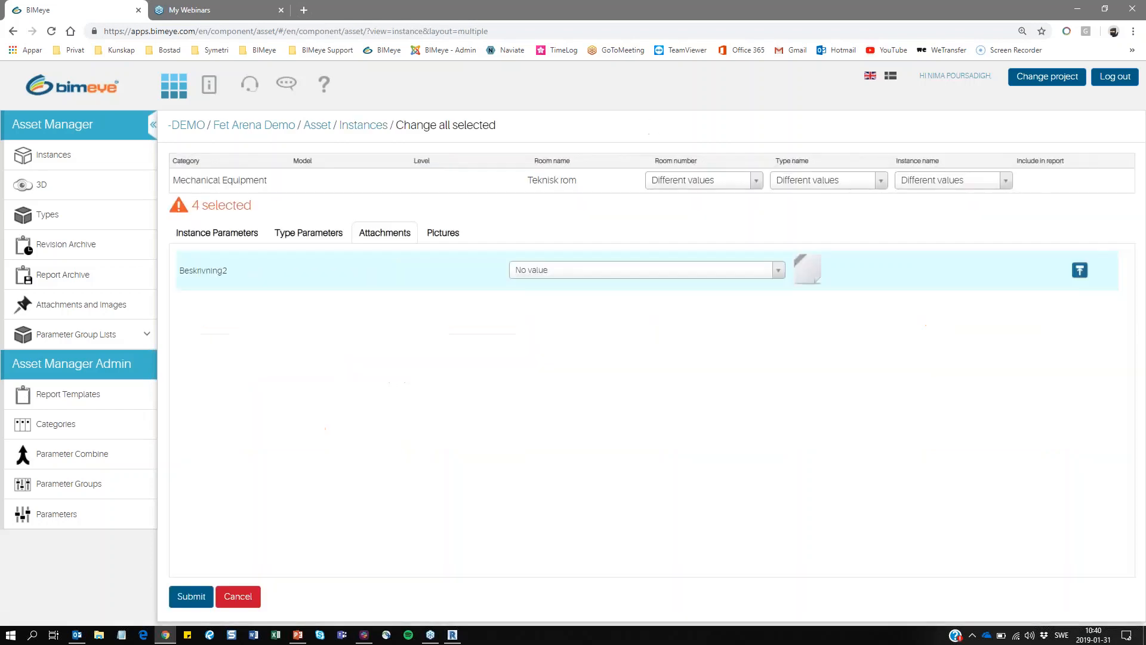
pyautogui.click(193, 235)
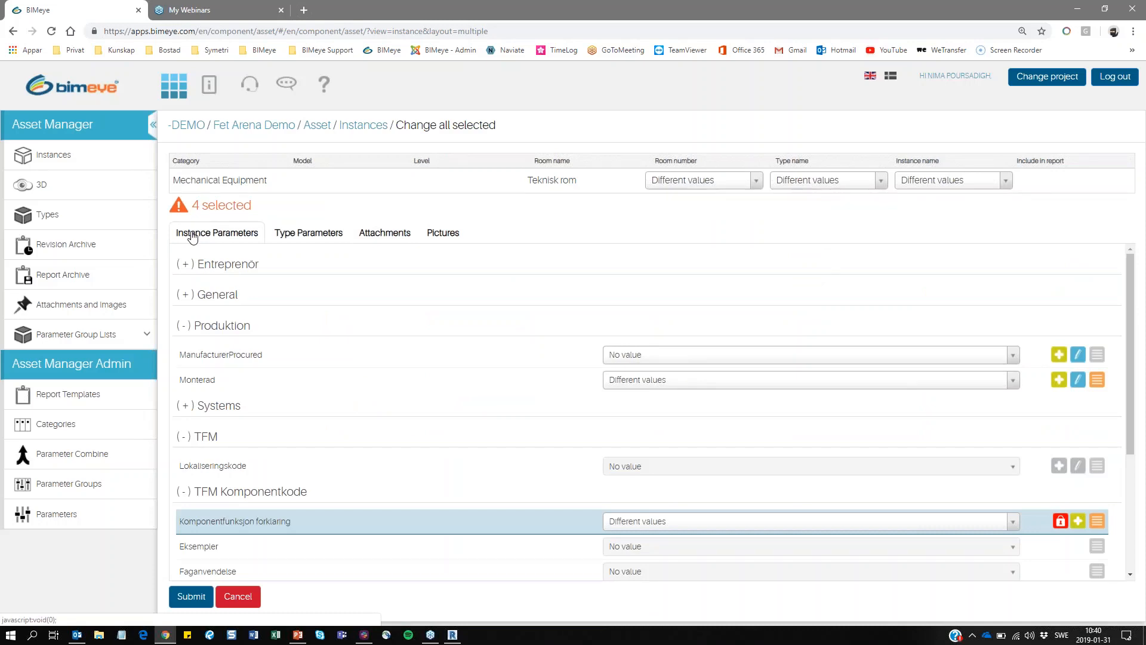
pyautogui.click(182, 326)
pyautogui.click(182, 328)
pyautogui.click(185, 329)
pyautogui.click(186, 328)
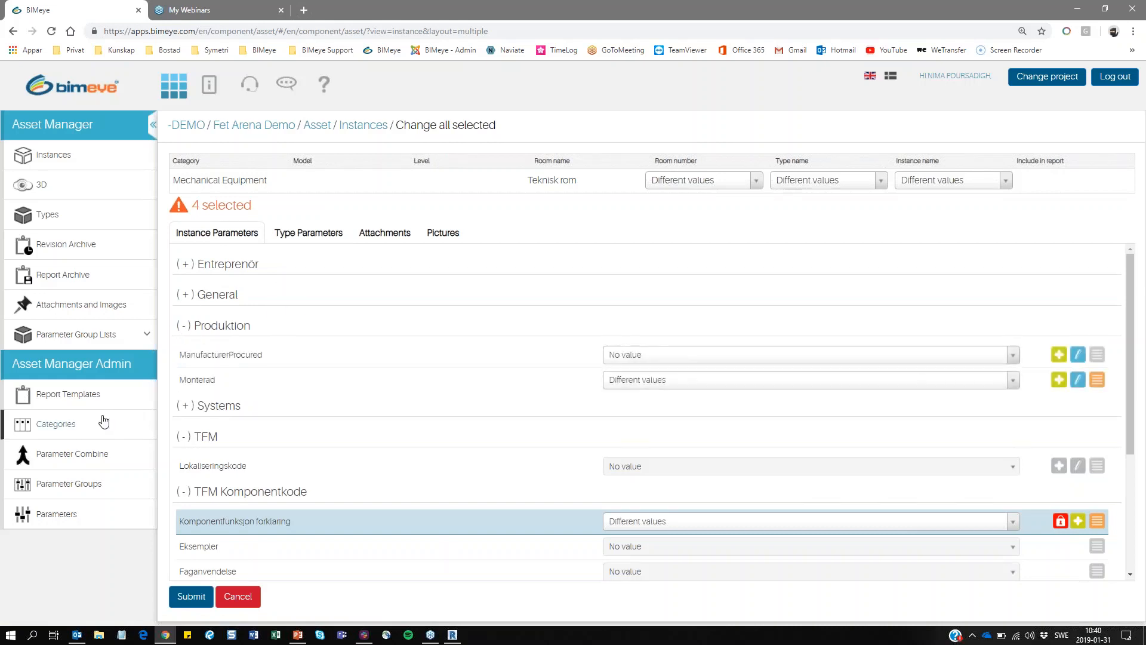
pyautogui.press('ctrl')
pyautogui.press('ctrl')
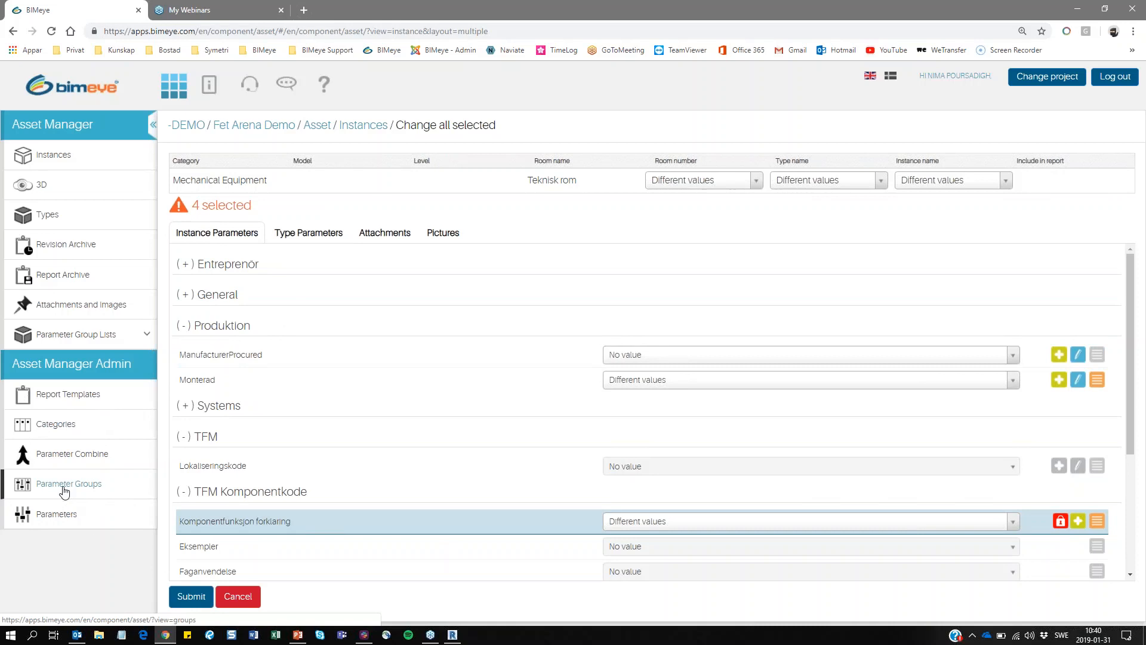
pyautogui.press('ctrl')
pyautogui.press('ctrl')
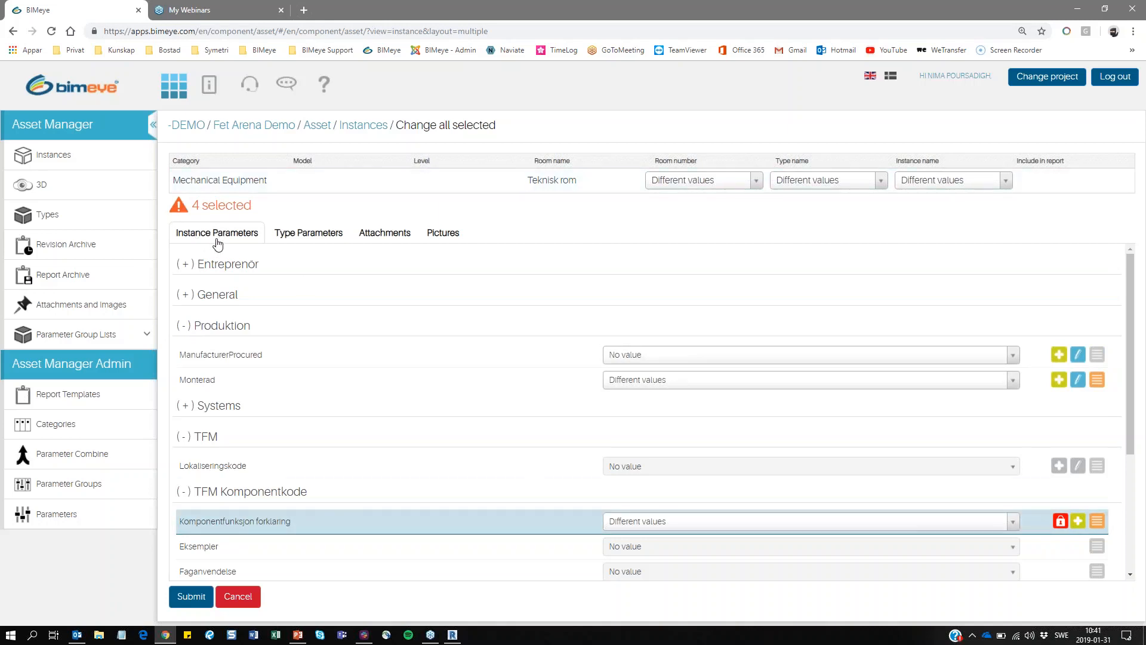
# - Look at the type parameters of the selected equipment, return to the instance parameters and check how many objects are selected
pyautogui.click(320, 236)
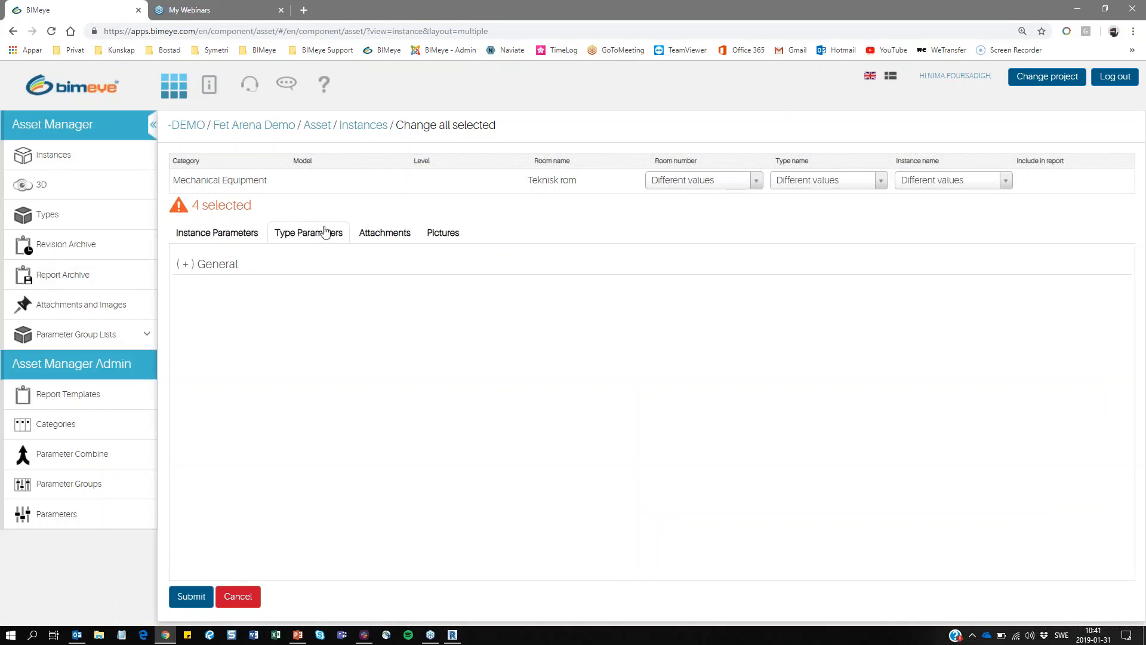
pyautogui.click(242, 236)
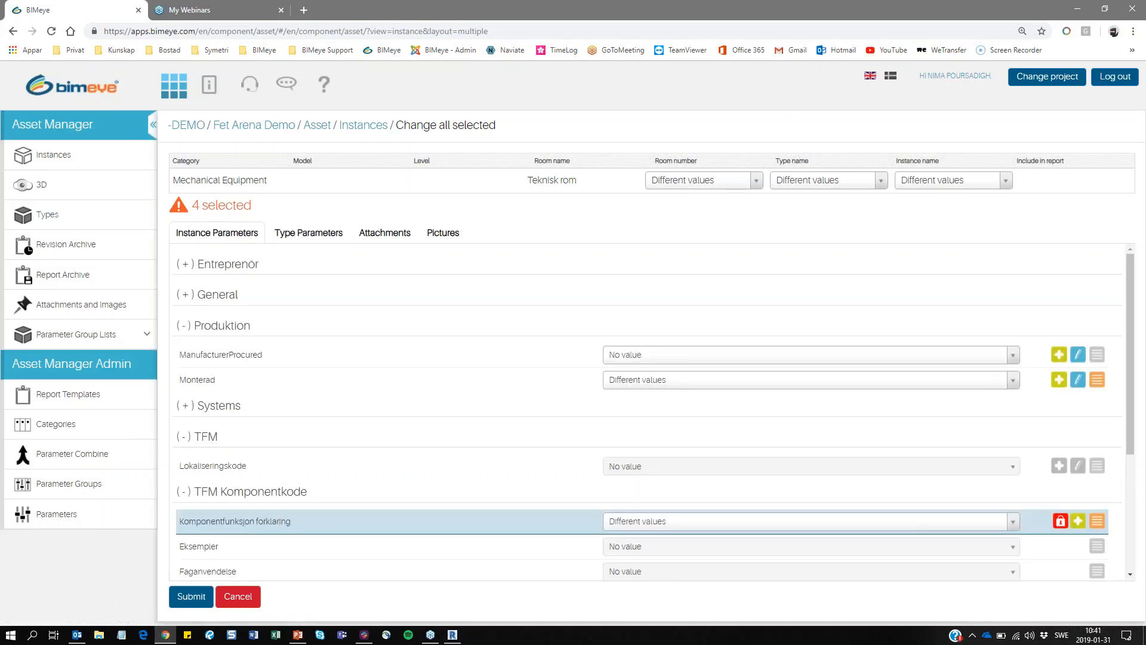
pyautogui.moveTo(192, 206); pyautogui.dragTo(354, 227)
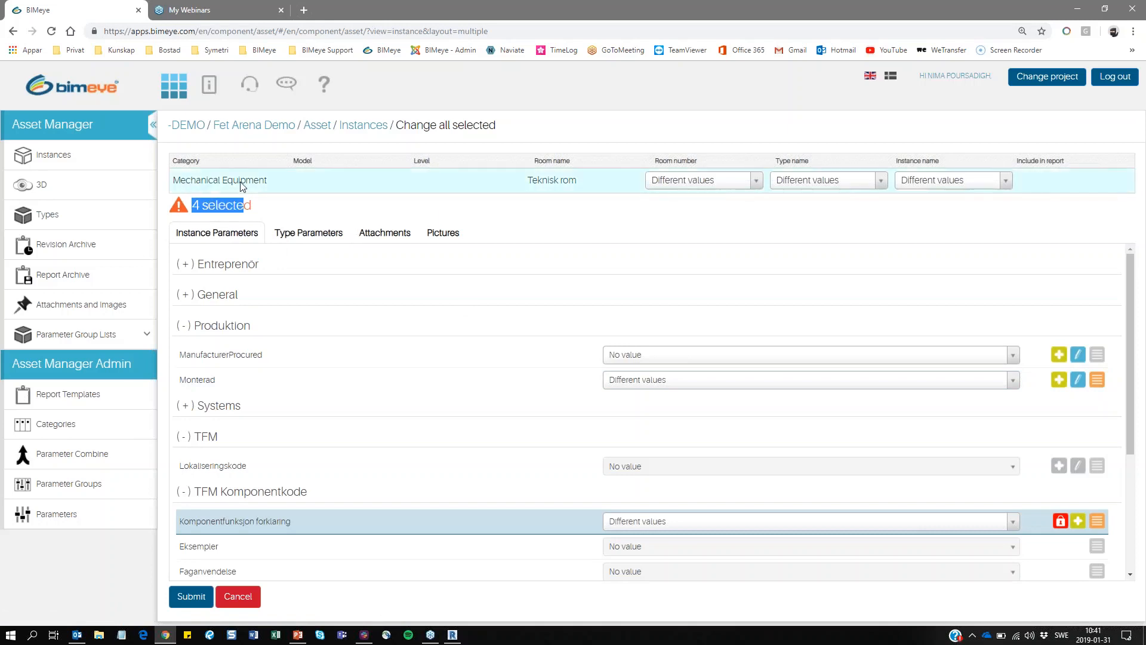
pyautogui.moveTo(260, 209); pyautogui.dragTo(195, 213)
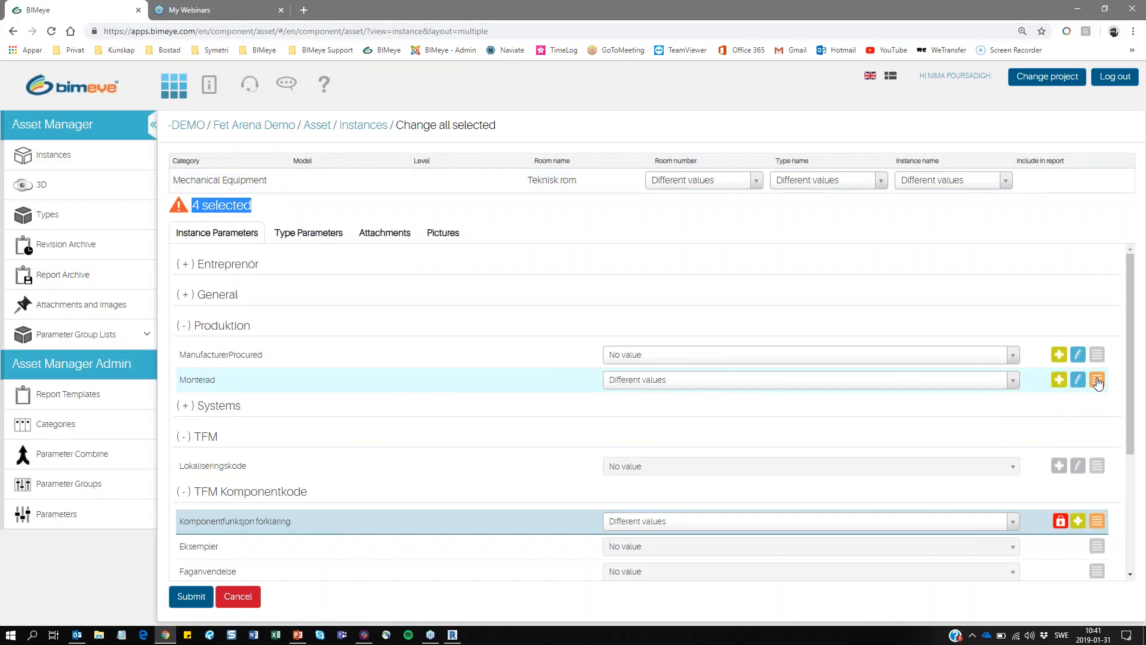
# - View the list of differing values for the Monterad parameter and close it without choosing one
pyautogui.press('ctrl')
pyautogui.press('ctrl')
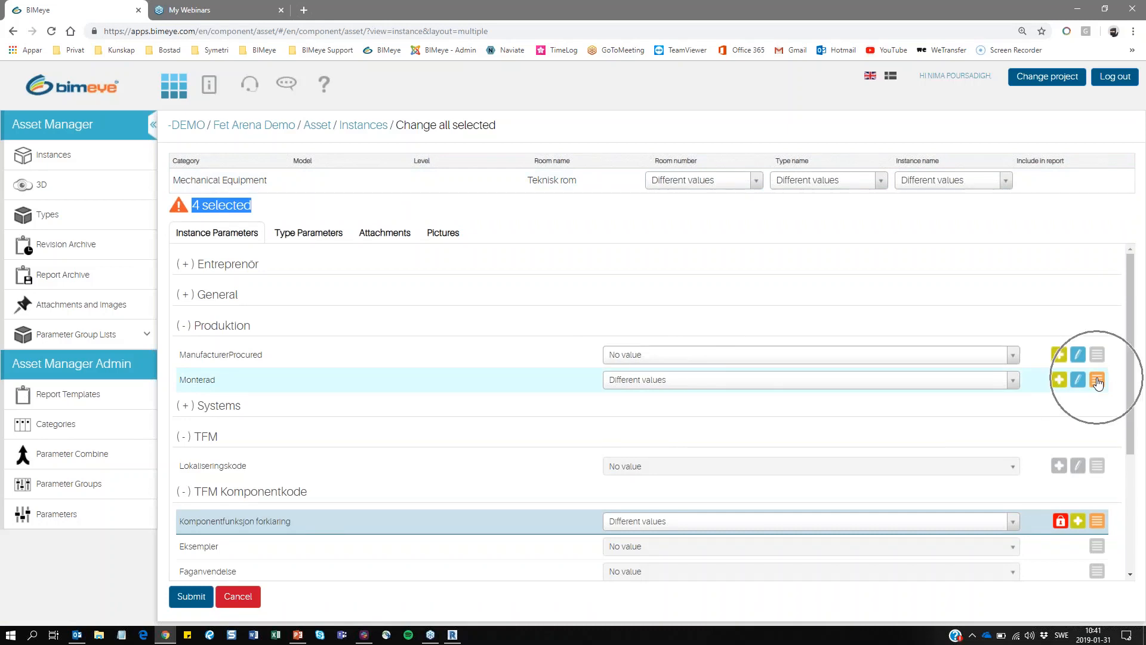
pyautogui.click(1100, 385)
pyautogui.scroll(-3, 1015, 358)
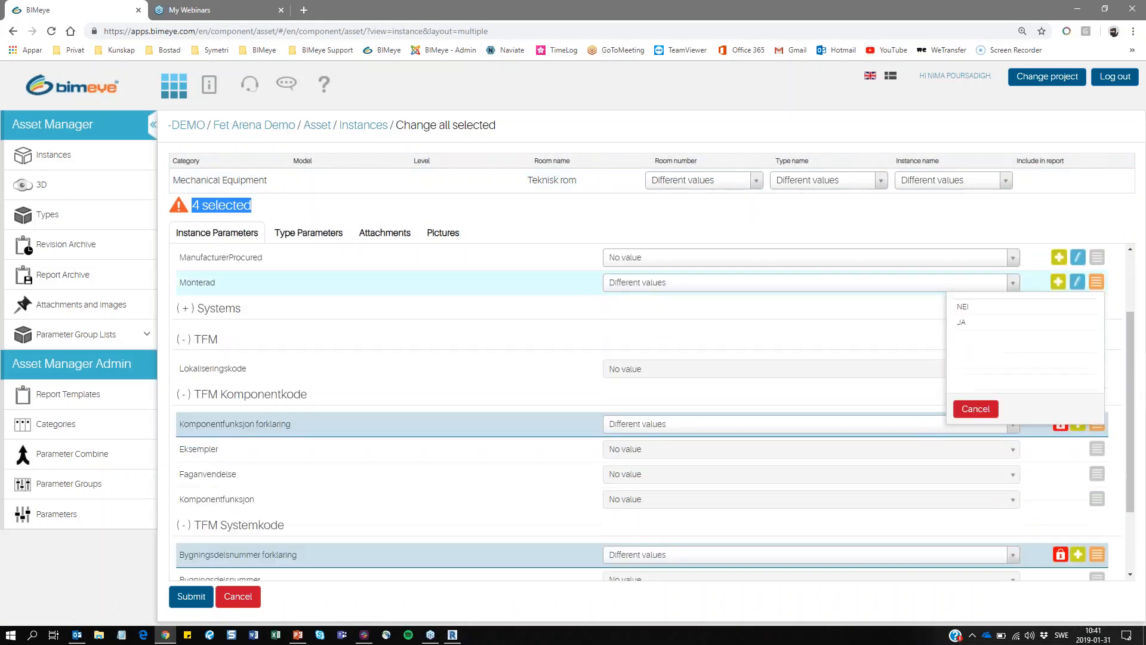
pyautogui.scroll(2, 994, 322)
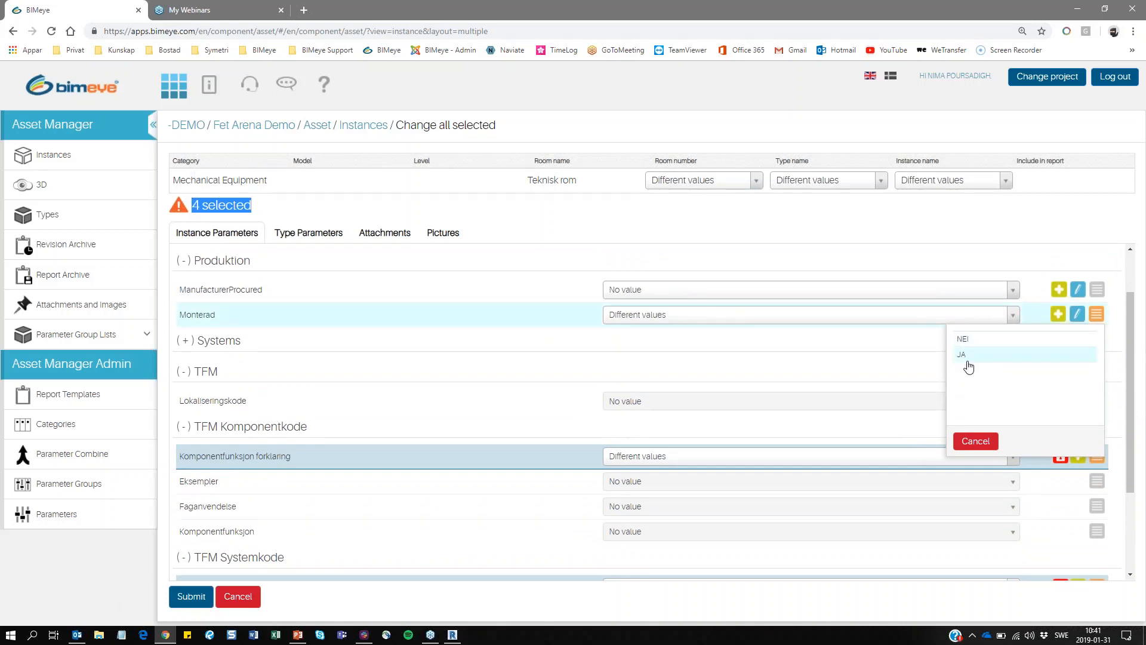
pyautogui.click(976, 441)
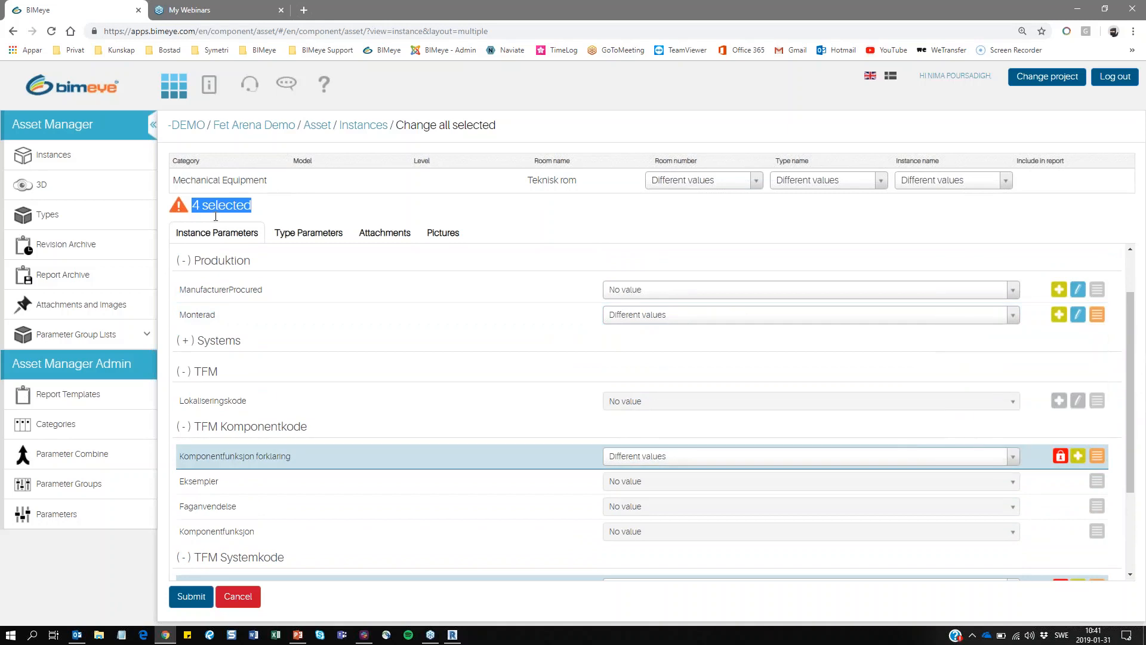
# - Add the value "Support" to ManufacturerProcured for all selected Mechanical Equipment instances and submit the change
pyautogui.click(1059, 291)
pyautogui.scroll(-1, 985, 287)
pyautogui.click(962, 269)
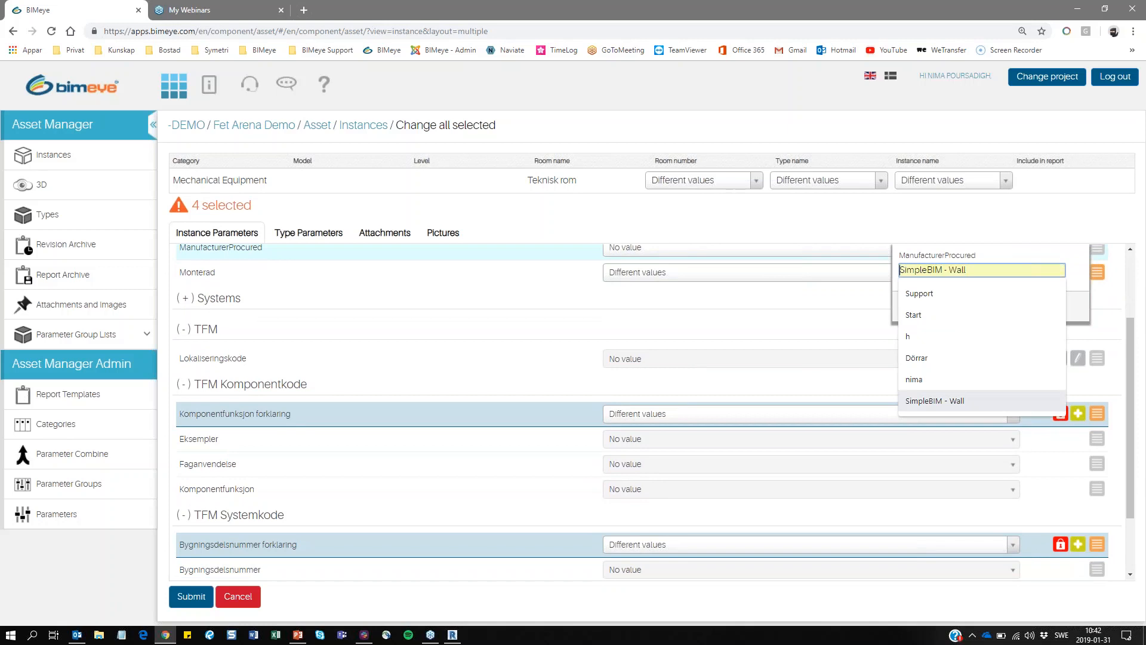
pyautogui.click(947, 293)
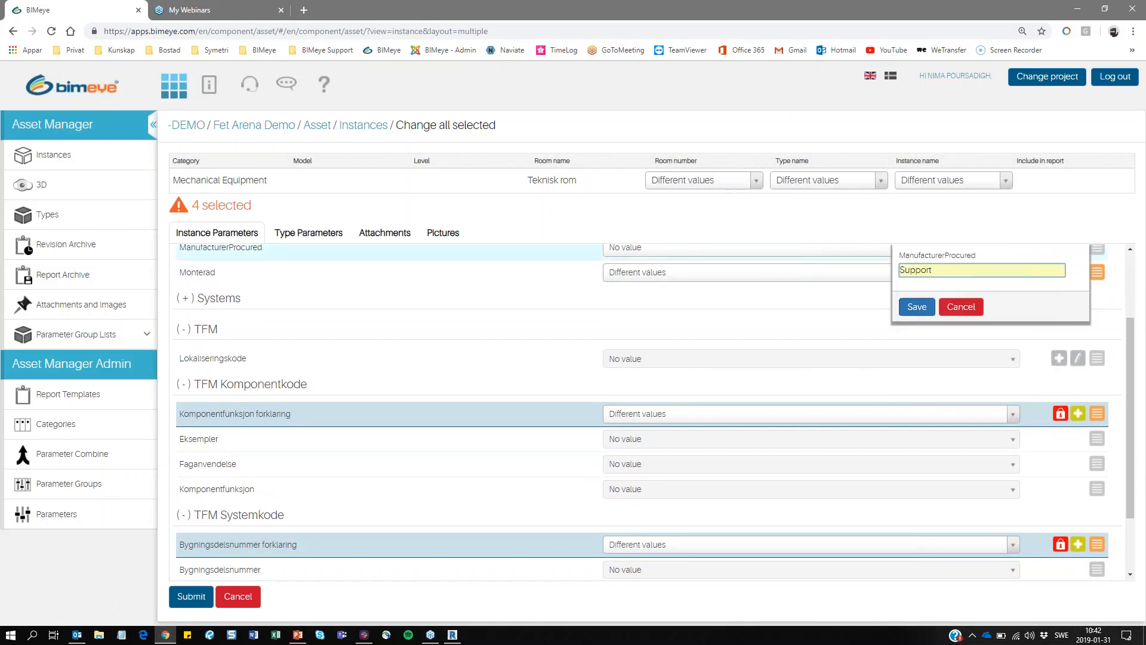
pyautogui.click(928, 308)
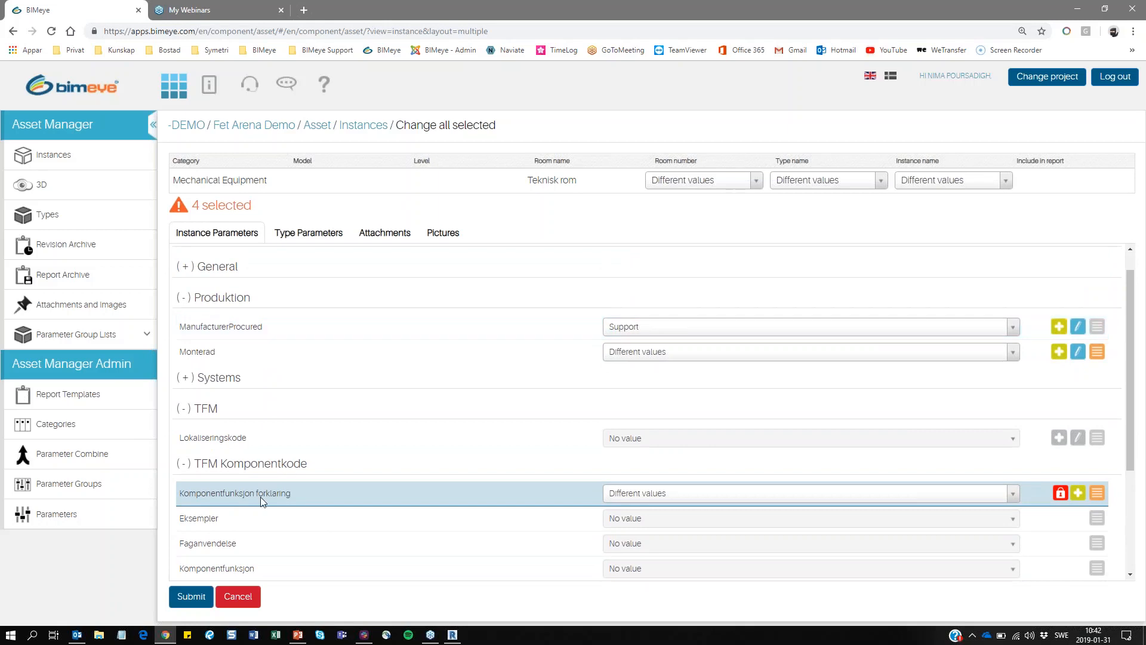
pyautogui.click(200, 597)
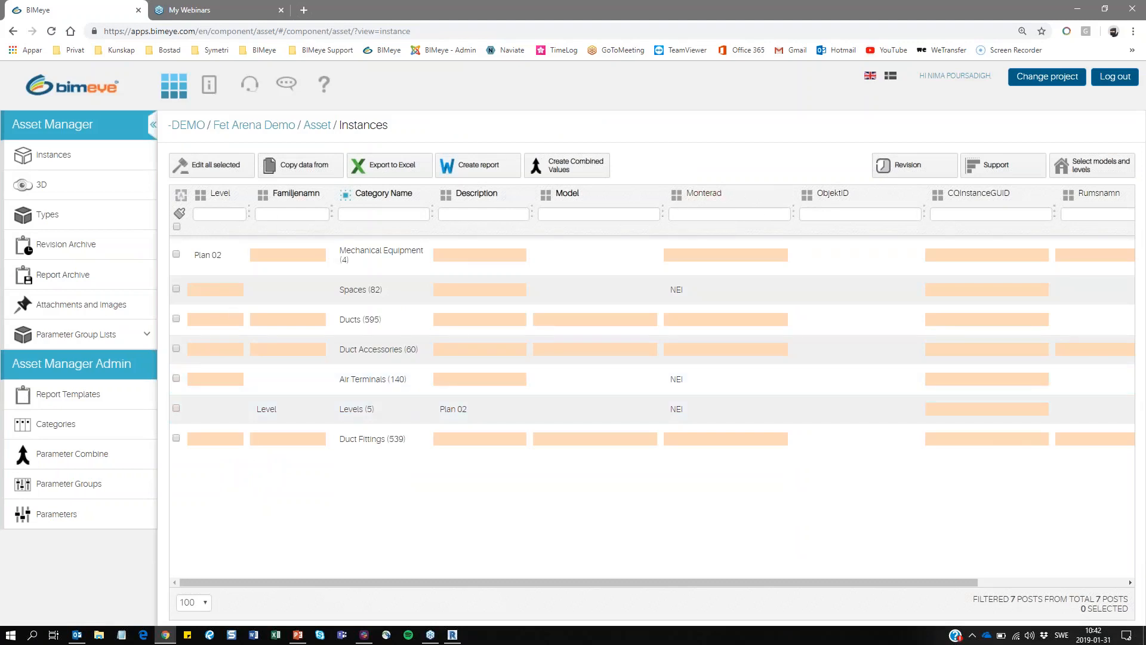
# - Search the available columns for "pro", add ManufacturerProcured to the Support column list, save it and view the new column
pyautogui.moveTo(792, 583); pyautogui.dragTo(1095, 601)
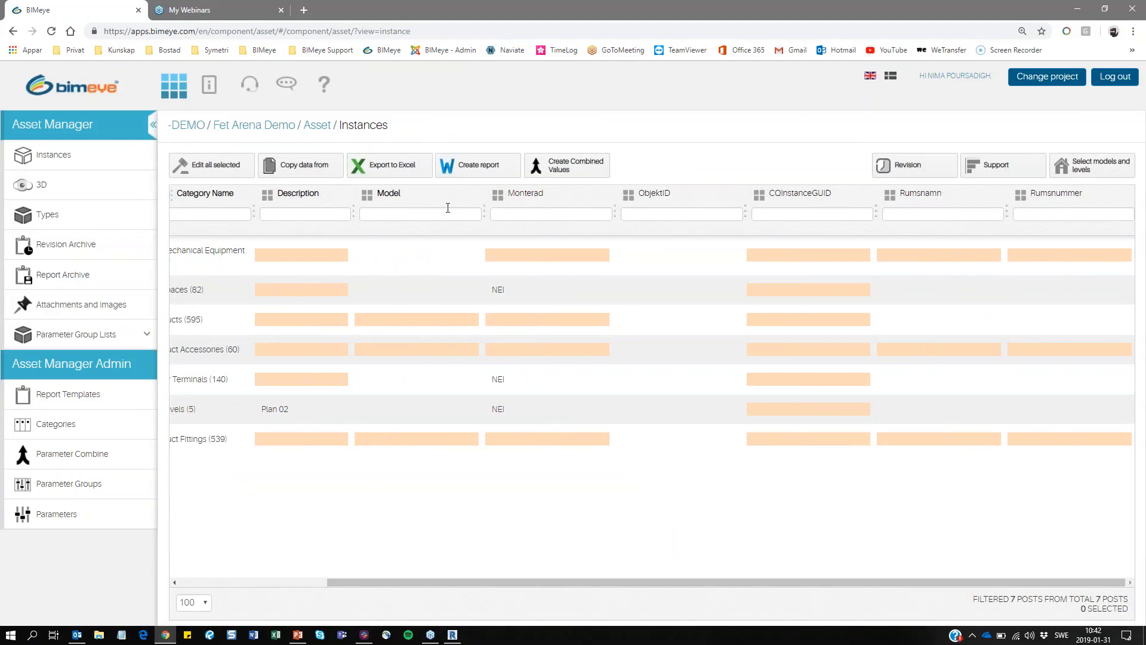
pyautogui.click(1014, 167)
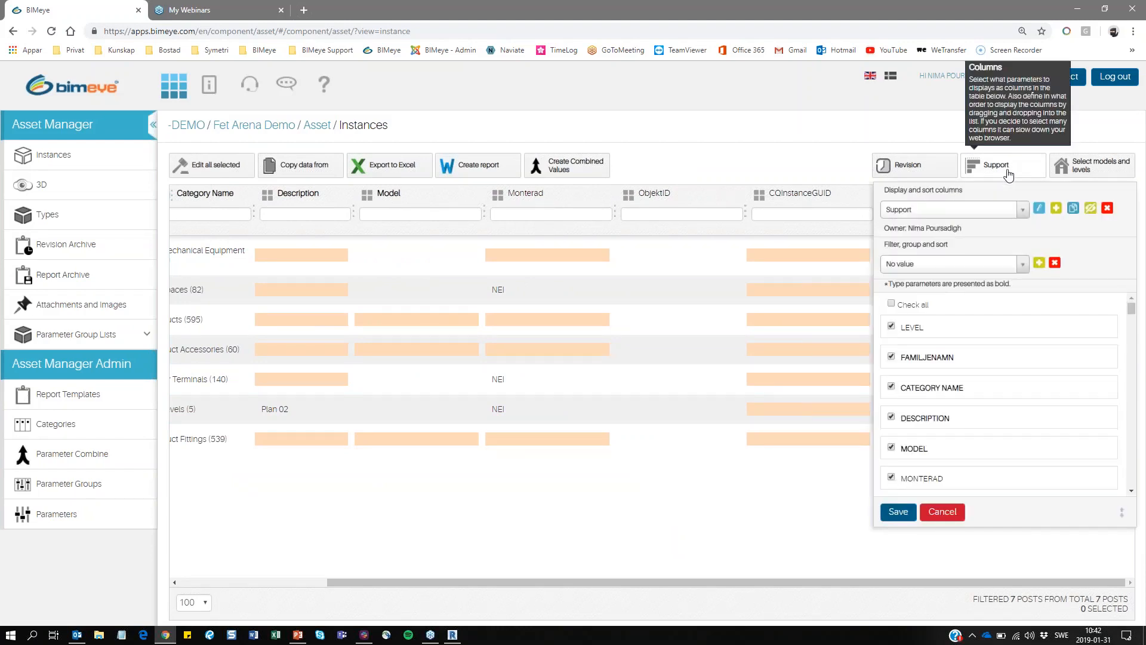
pyautogui.scroll(-5, 983, 416)
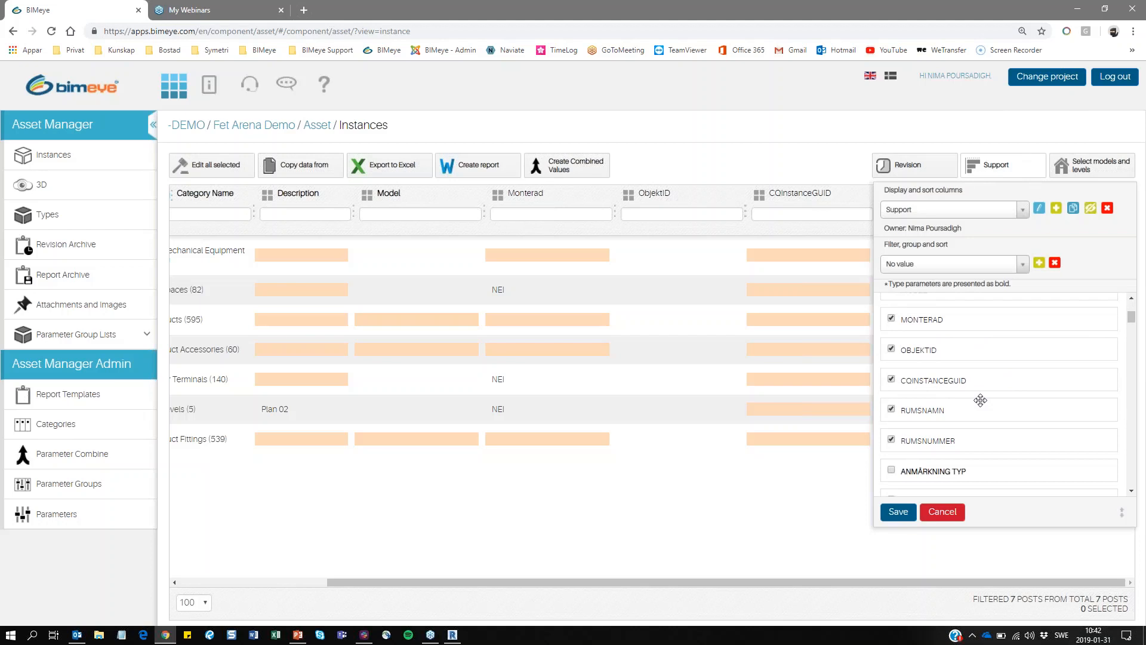
pyautogui.hotkey('ctrl', 'f')
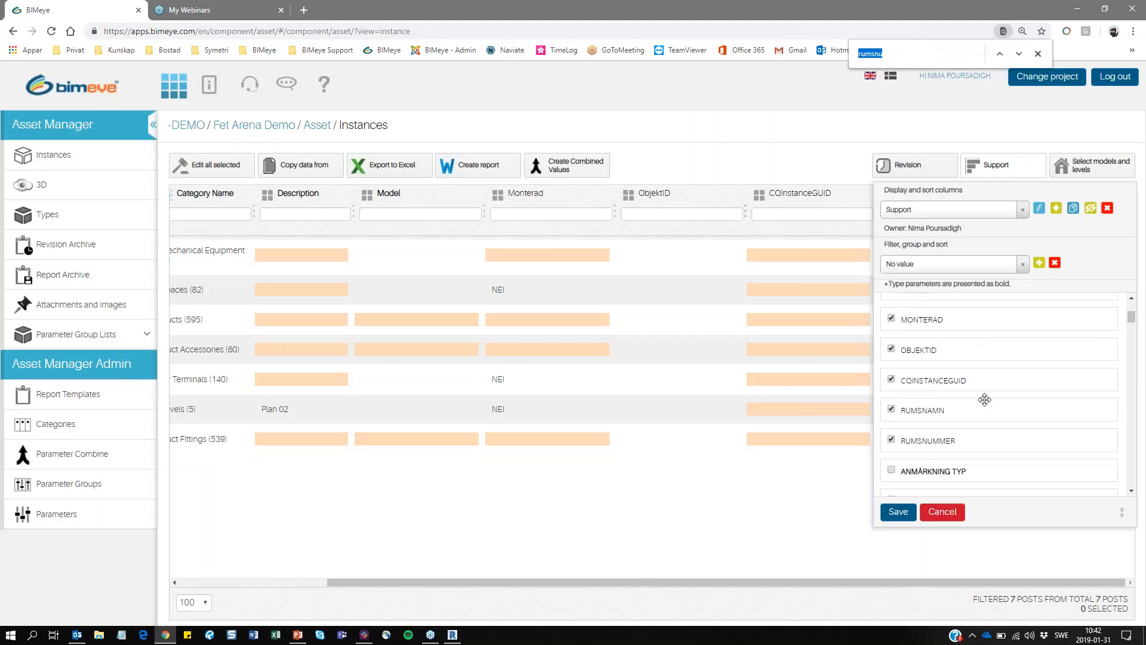
pyautogui.write('pro')
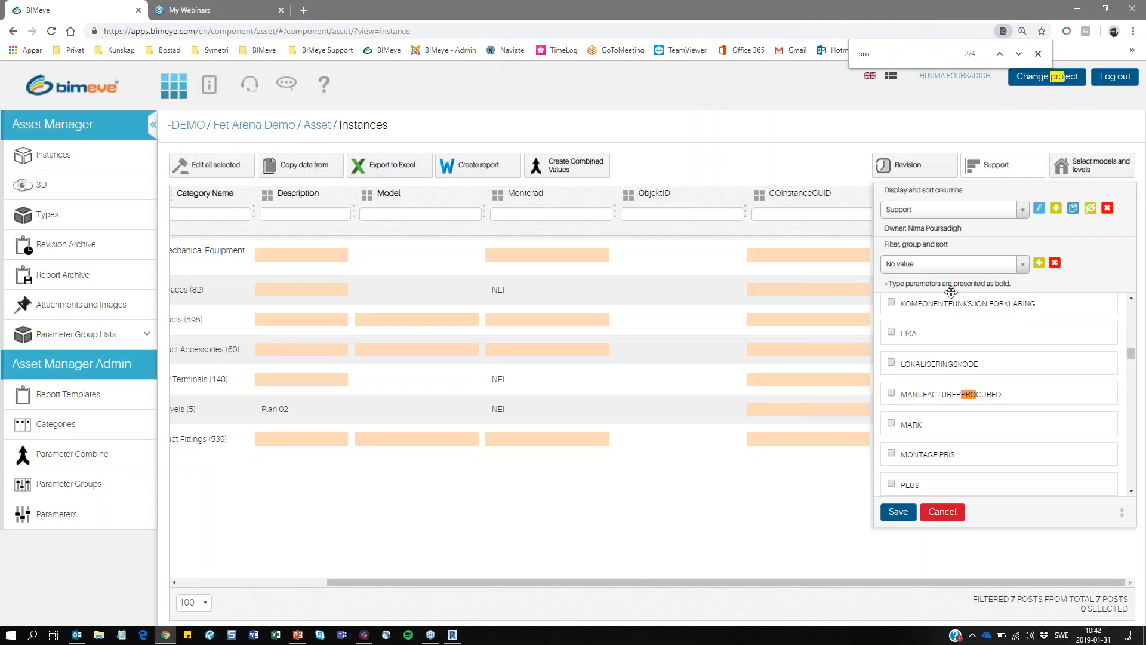
pyautogui.click(1018, 53)
pyautogui.click(1019, 54)
pyautogui.click(1019, 54)
pyautogui.click(1018, 54)
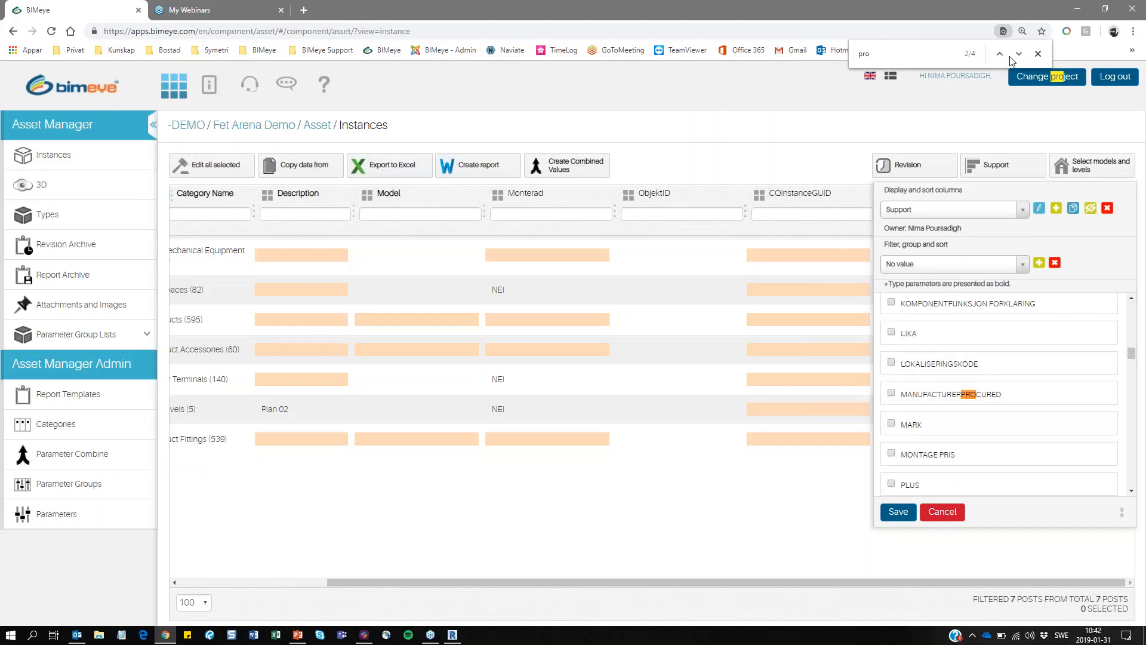
pyautogui.click(891, 393)
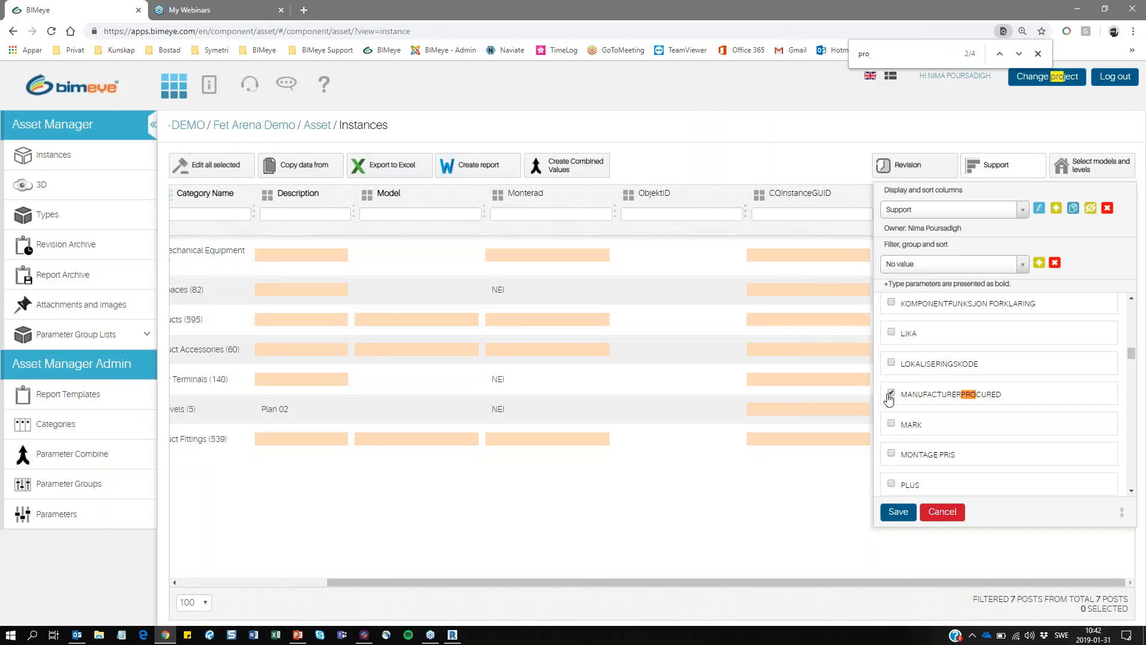
pyautogui.click(898, 512)
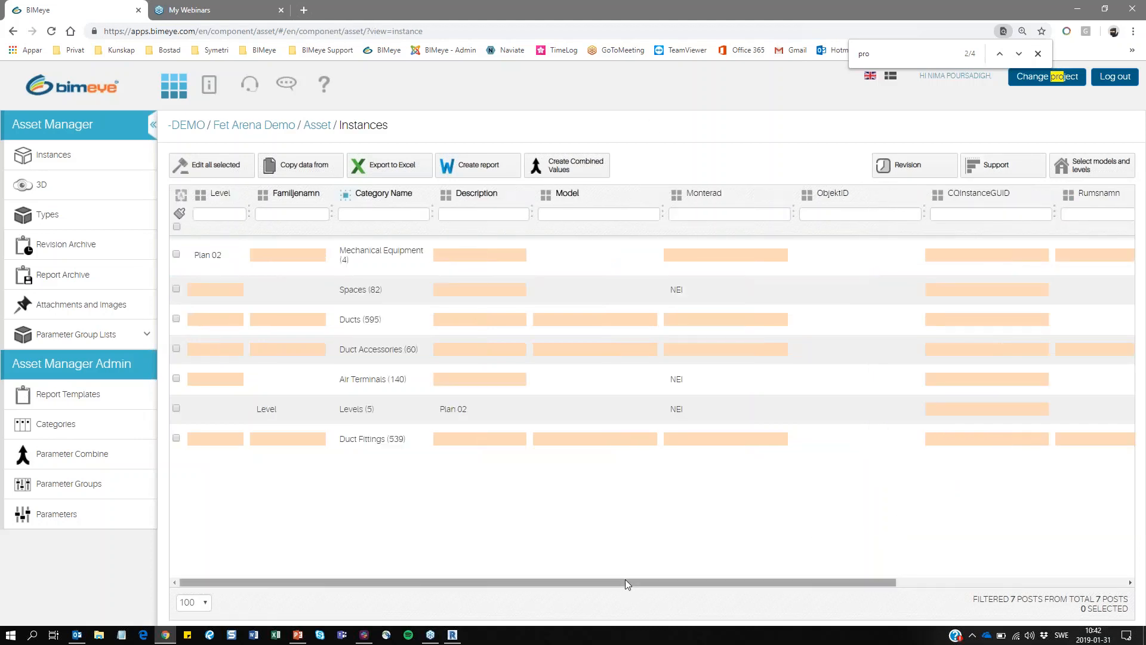
pyautogui.moveTo(644, 583); pyautogui.dragTo(874, 583)
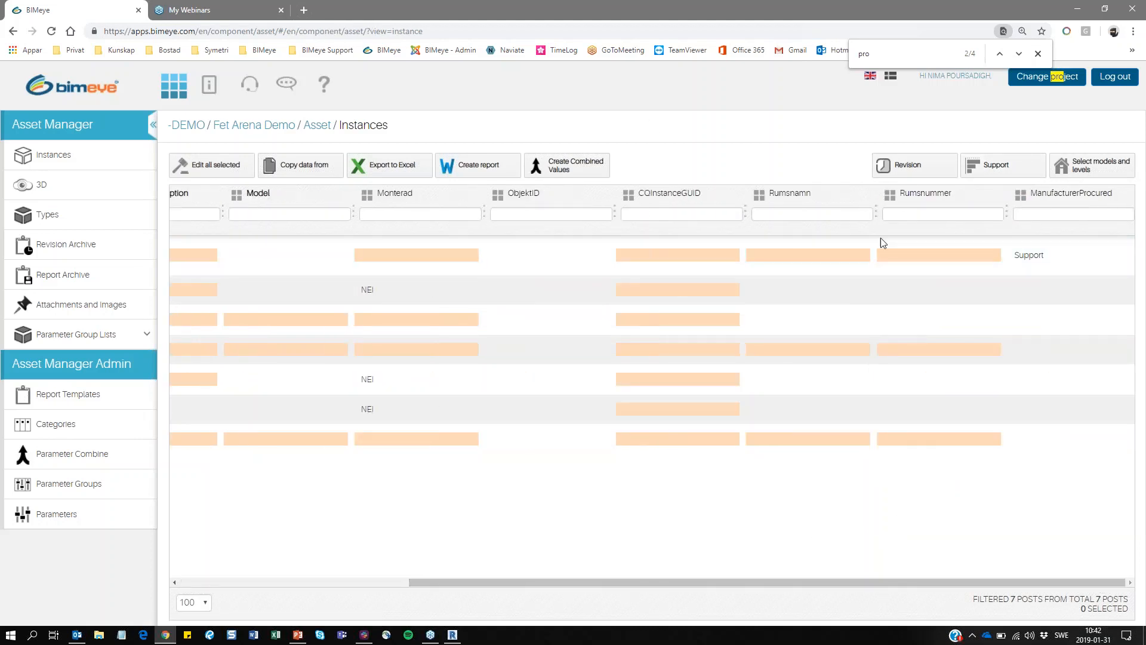
# - Move ManufacturerProcured up in the Support column list to directly after Level and save the list
pyautogui.click(1005, 173)
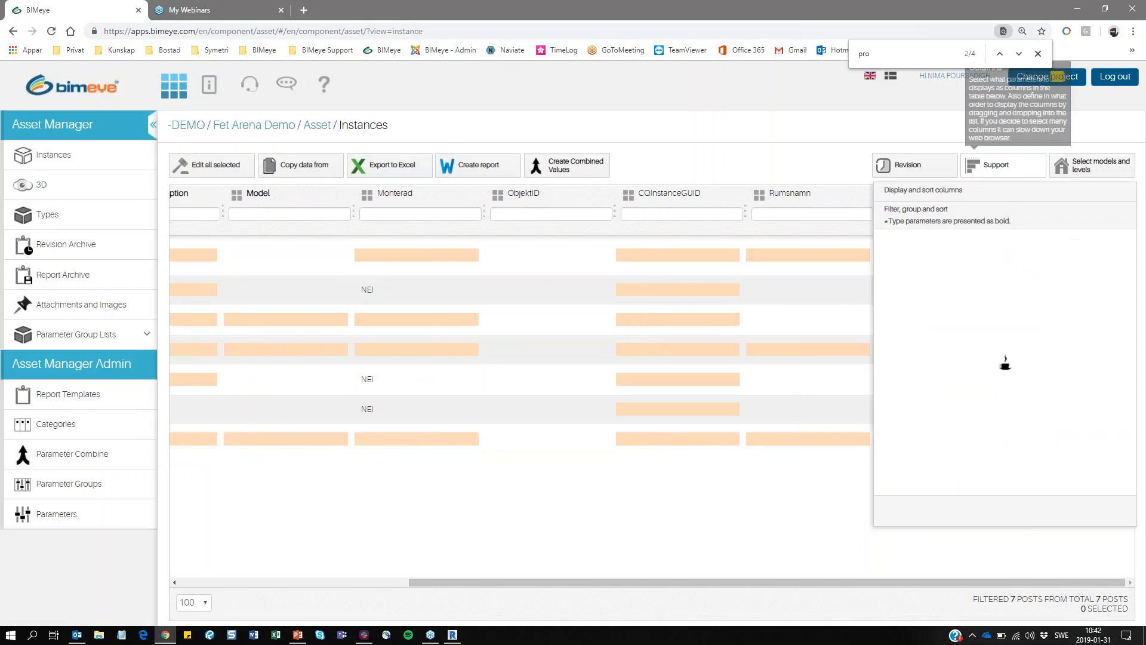
pyautogui.scroll(-3, 979, 410)
pyautogui.scroll(-1, 937, 422)
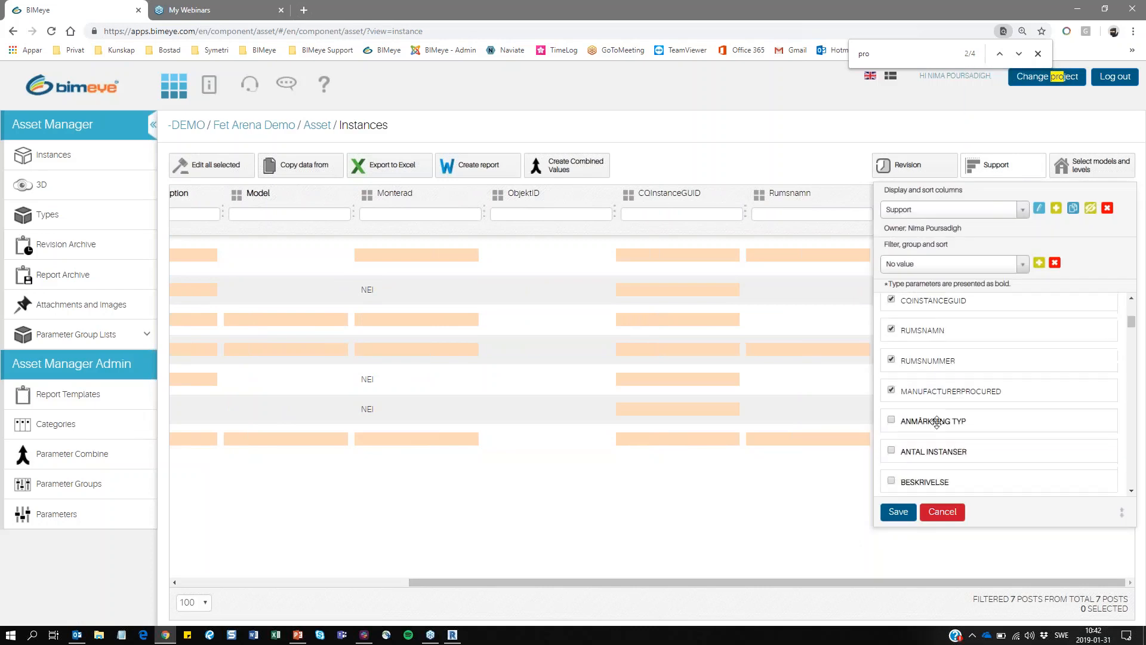
pyautogui.moveTo(936, 396); pyautogui.dragTo(925, 333)
pyautogui.scroll(4, 938, 358)
pyautogui.click(898, 511)
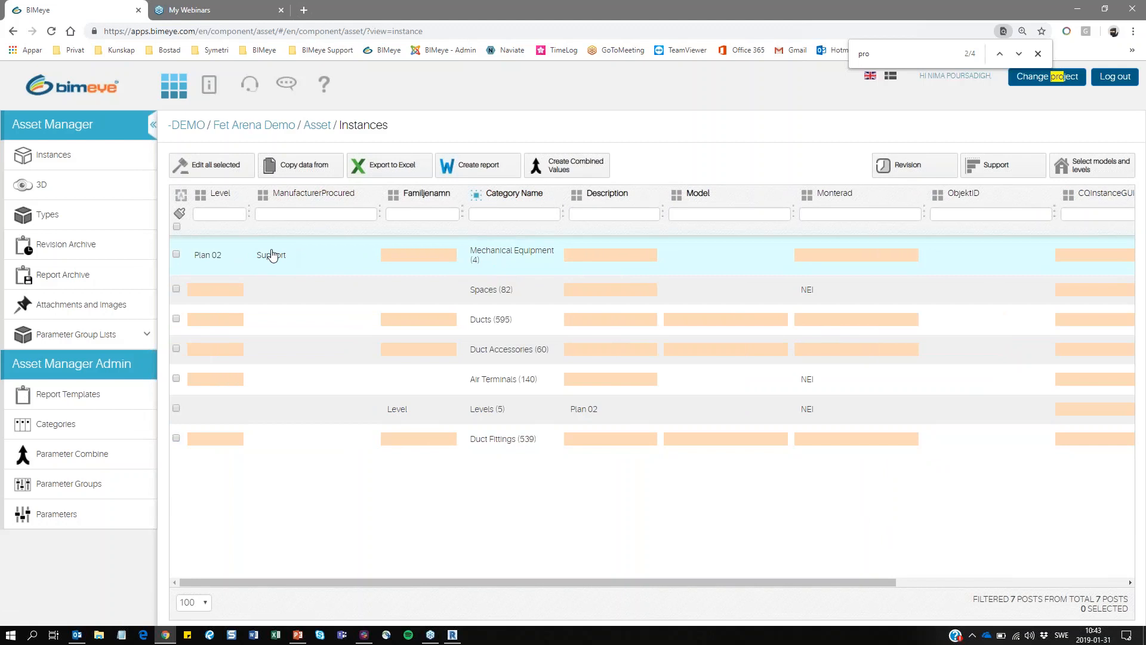
# - Switch to Revit and examine the colour-coded ventilation ducts and air terminals in the Monterat 3D view
pyautogui.click(452, 634)
pyautogui.scroll(-2, 315, 181)
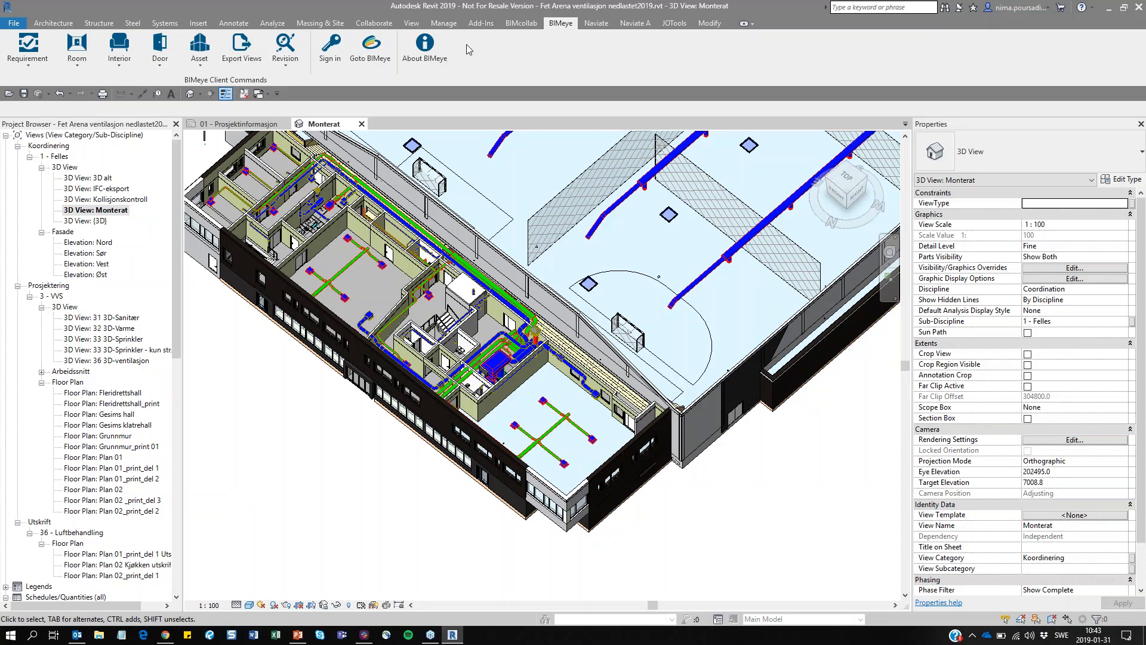
pyautogui.click(605, 24)
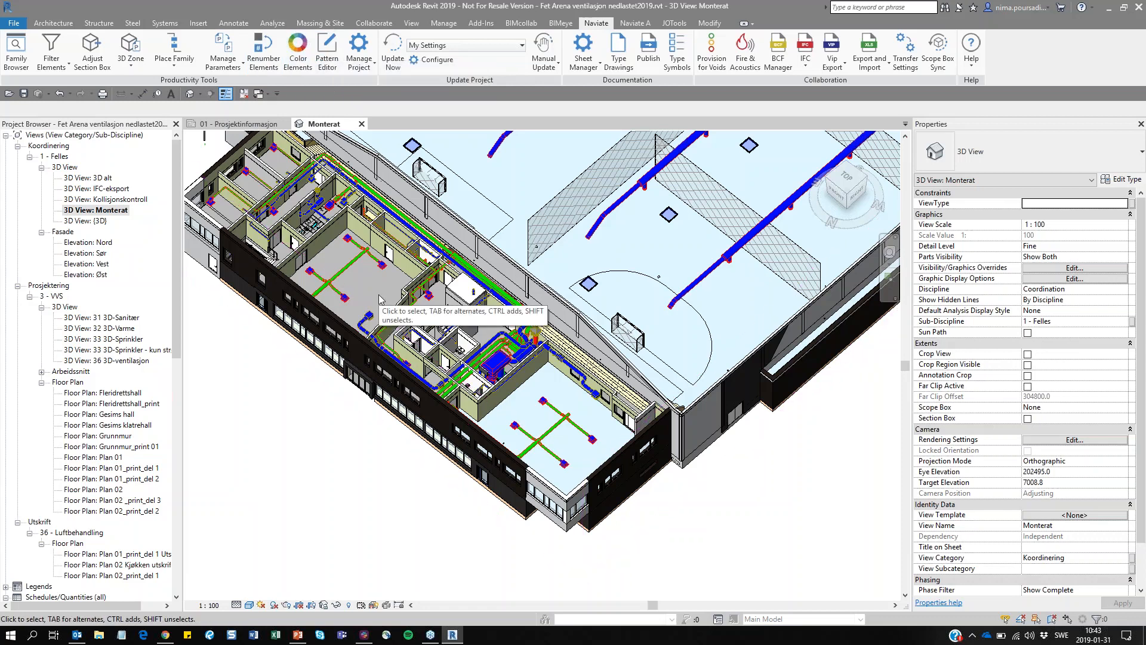
pyautogui.scroll(5, 356, 282)
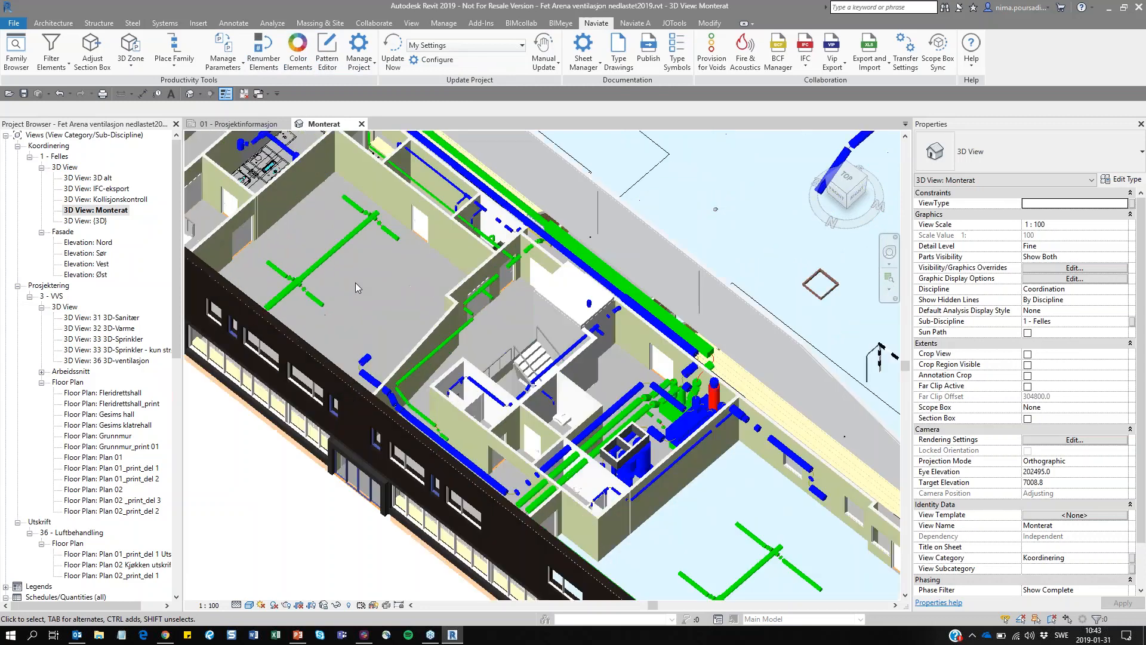
pyautogui.scroll(3, 352, 279)
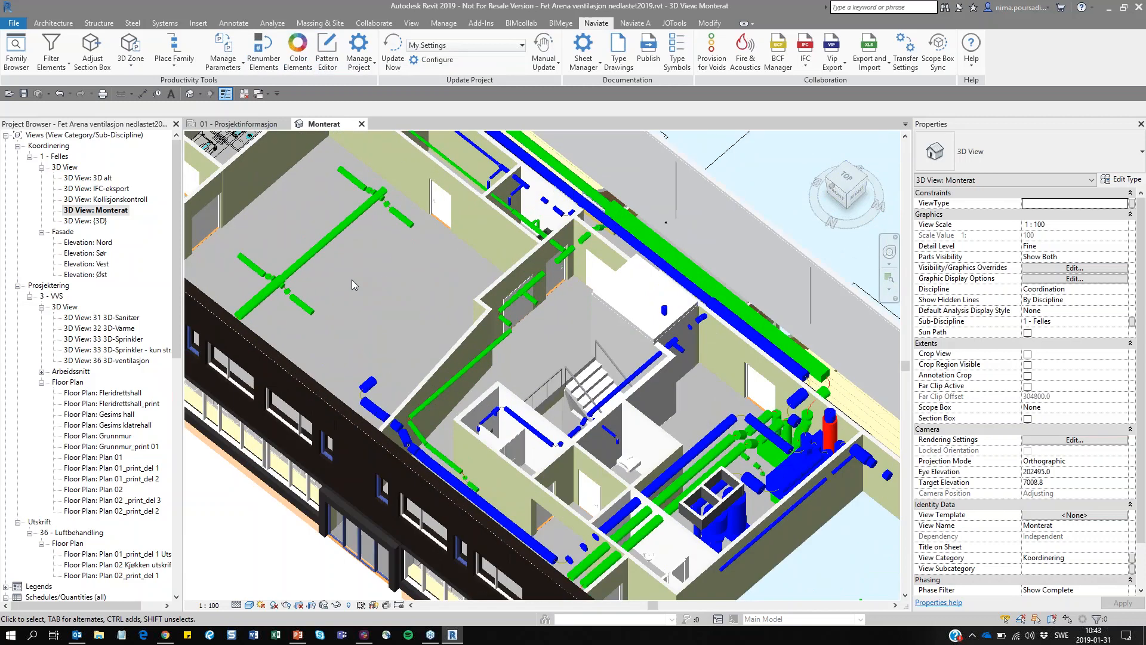
pyautogui.moveTo(352, 280); pyautogui.dragTo(506, 393, button='middle')
pyautogui.scroll(-1, 509, 362)
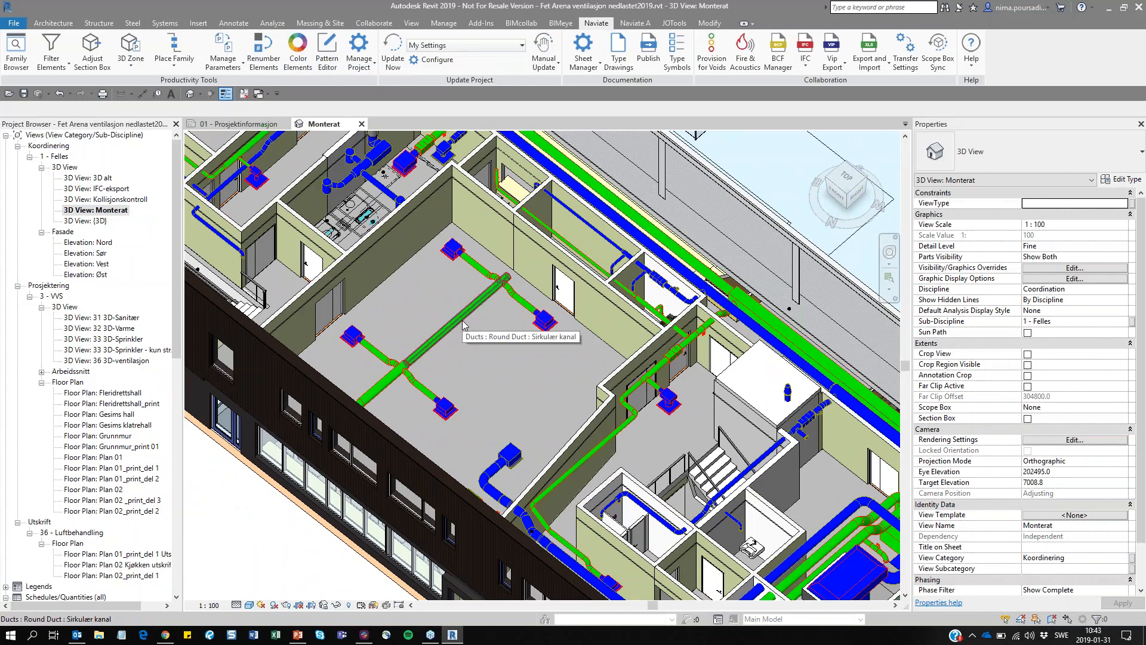
# - Review the NVColor_Monterad filters in the view's visibility overrides and check the Monterad value of a round duct in the large room
pyautogui.press('v')
pyautogui.press('g')
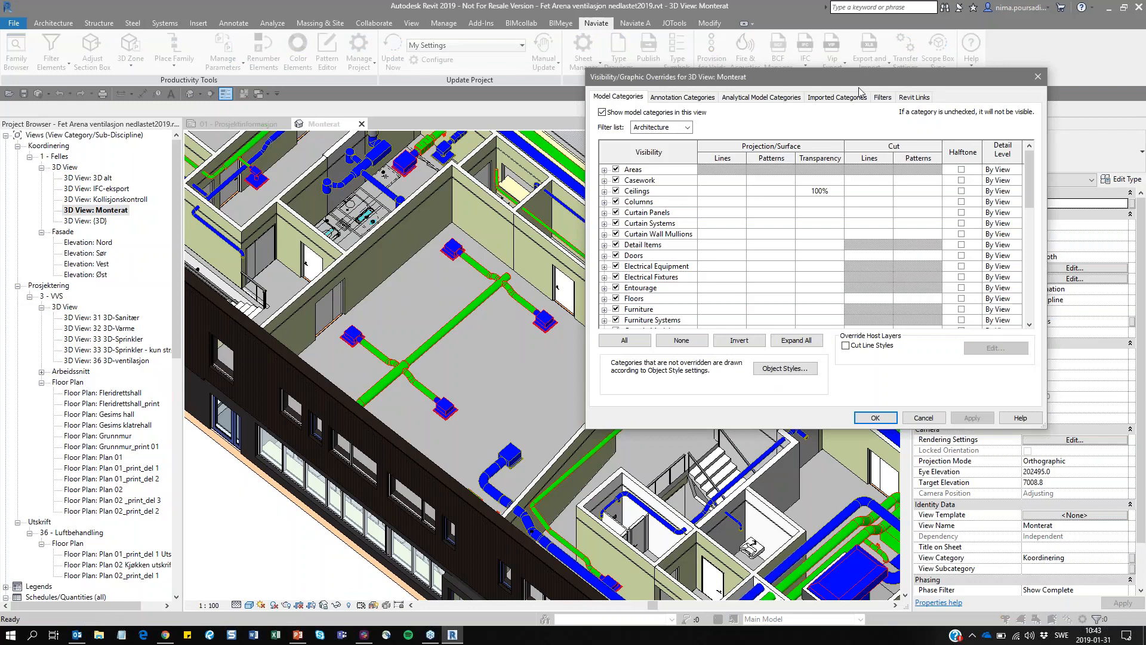
pyautogui.click(882, 97)
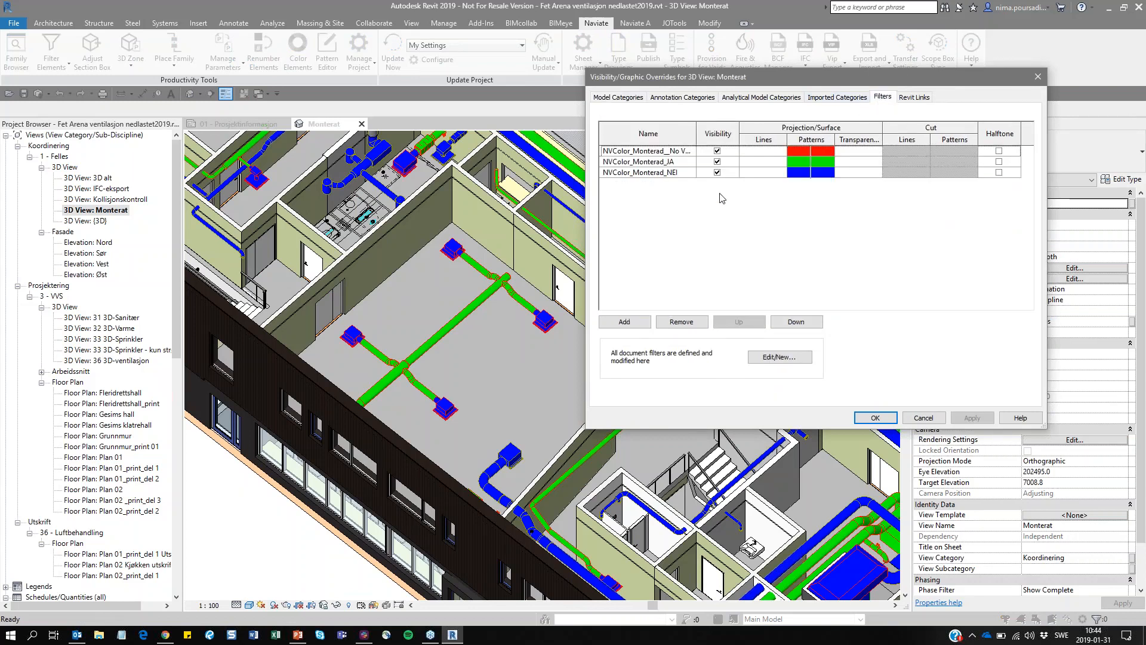
pyautogui.moveTo(696, 139); pyautogui.dragTo(752, 133)
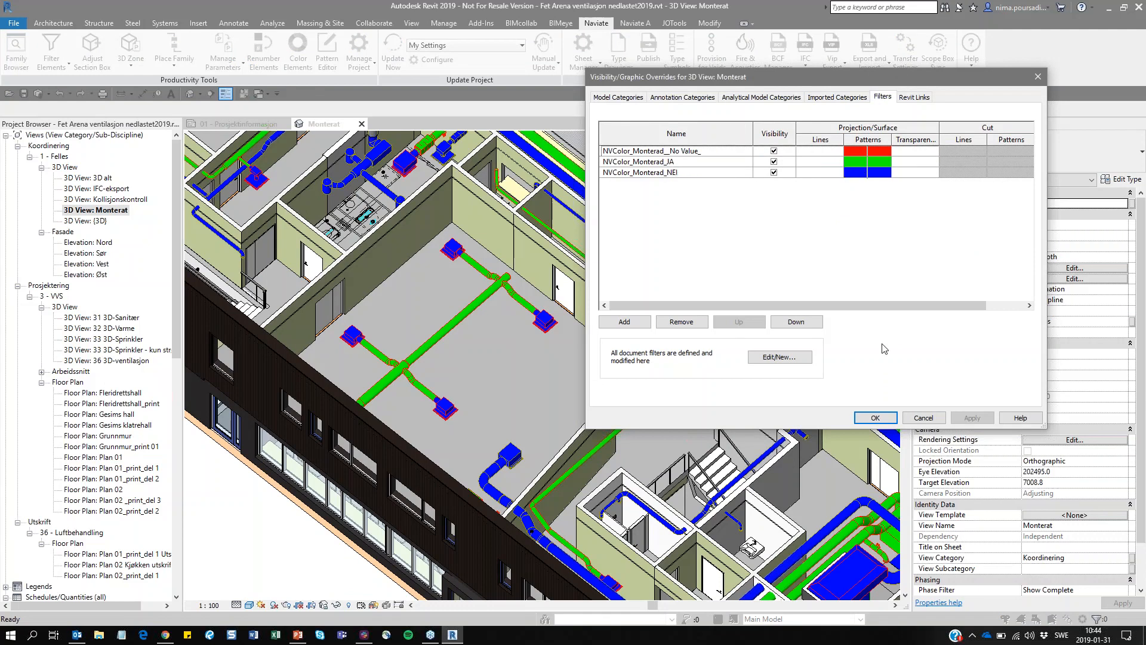
pyautogui.click(929, 418)
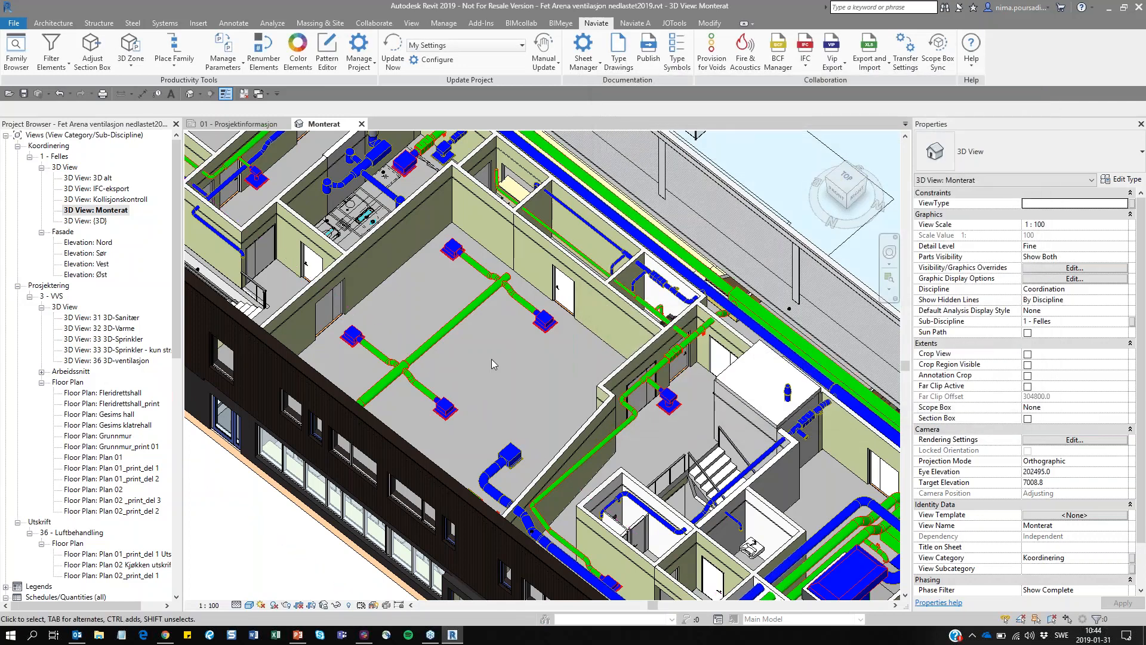
pyautogui.click(454, 322)
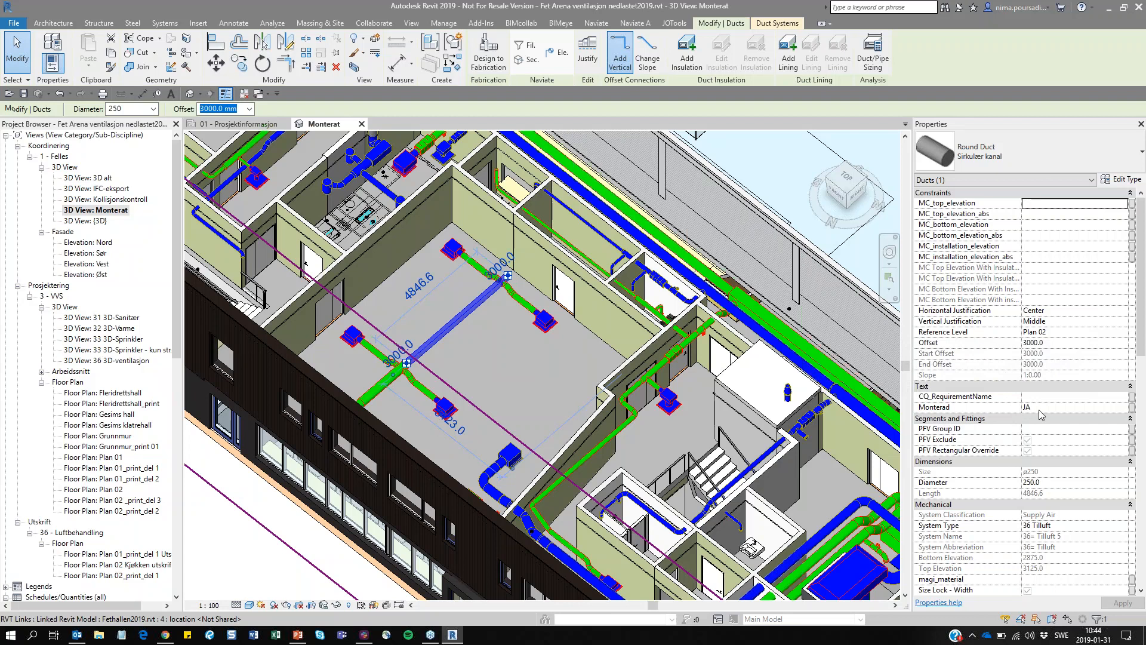
pyautogui.click(489, 357)
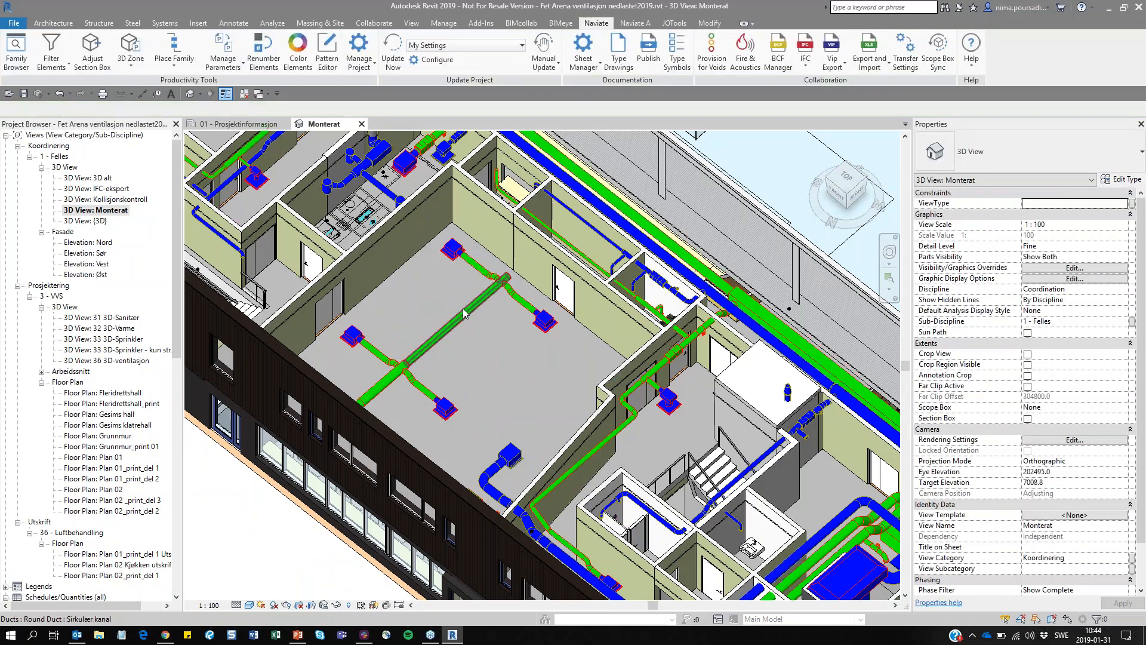
# - Switch to BIMeye in the browser, group the instances by Monterad and open the JA group for bulk editing
pyautogui.click(166, 636)
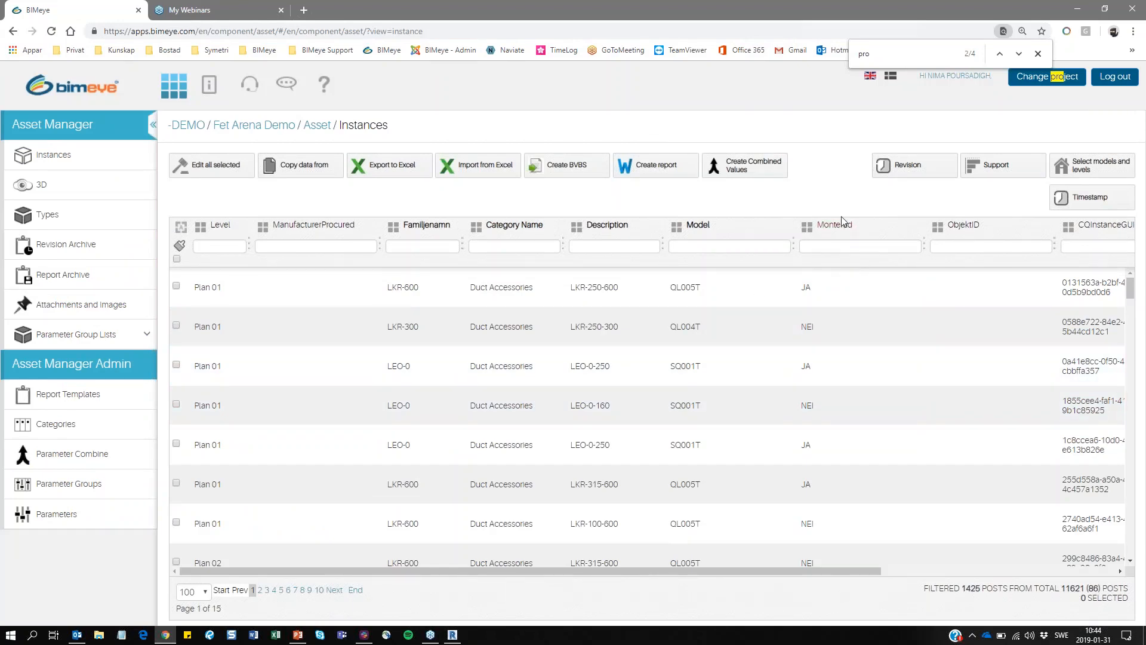
pyautogui.click(806, 229)
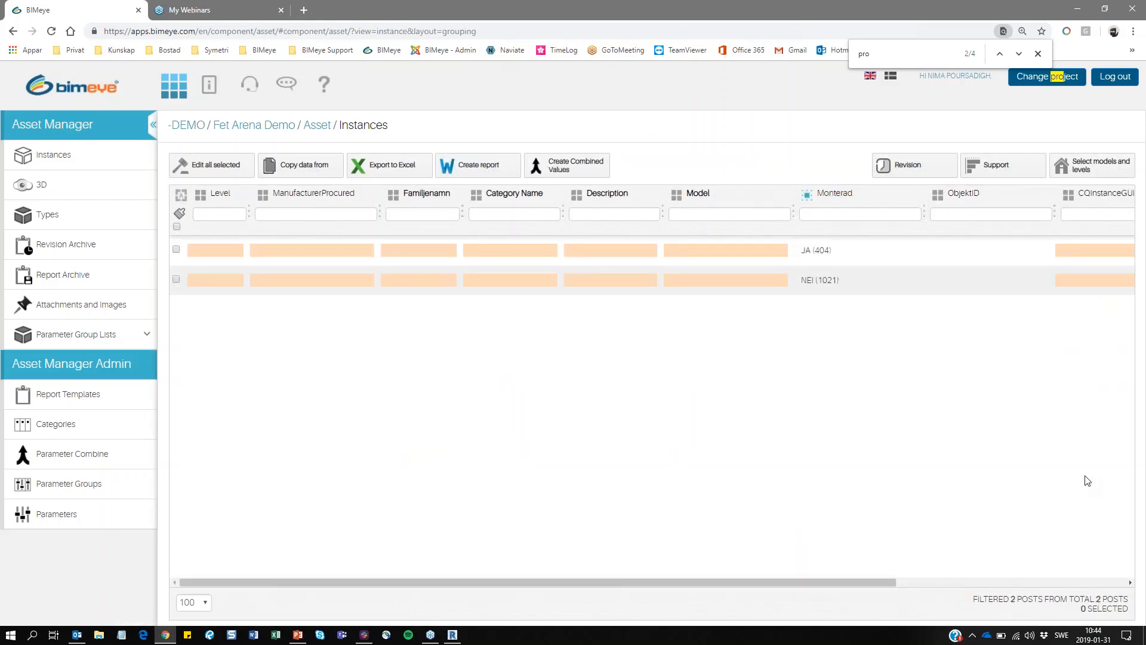
pyautogui.click(805, 251)
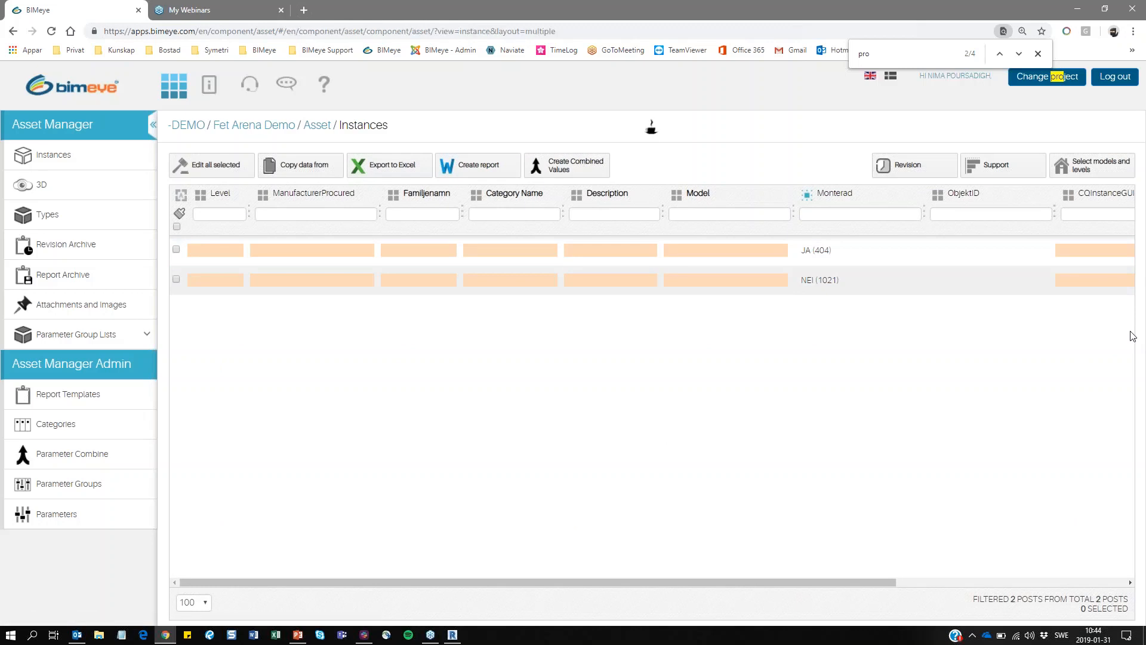
pyautogui.scroll(-1, 896, 291)
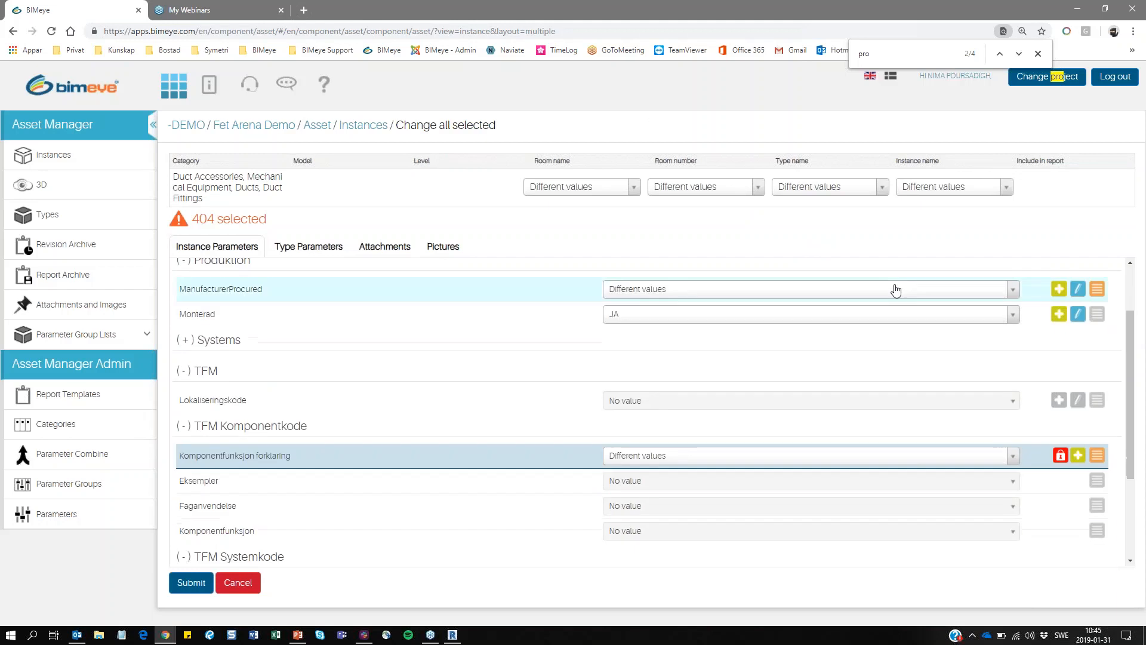
pyautogui.scroll(1, 359, 342)
pyautogui.scroll(1, 360, 342)
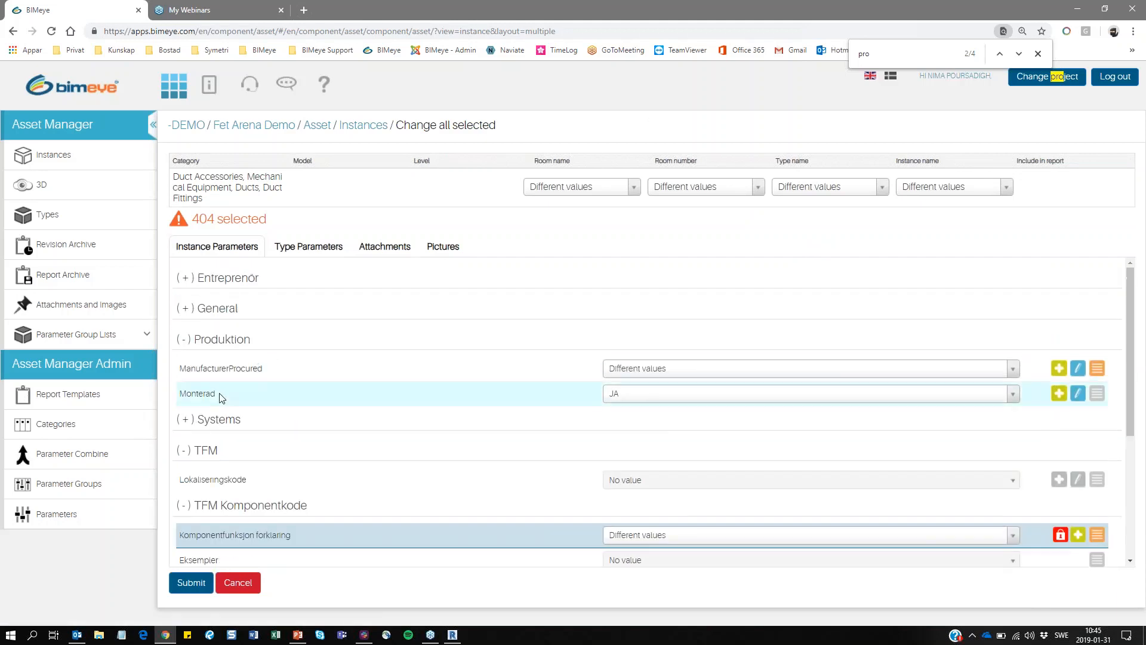
pyautogui.moveTo(193, 218); pyautogui.dragTo(218, 220)
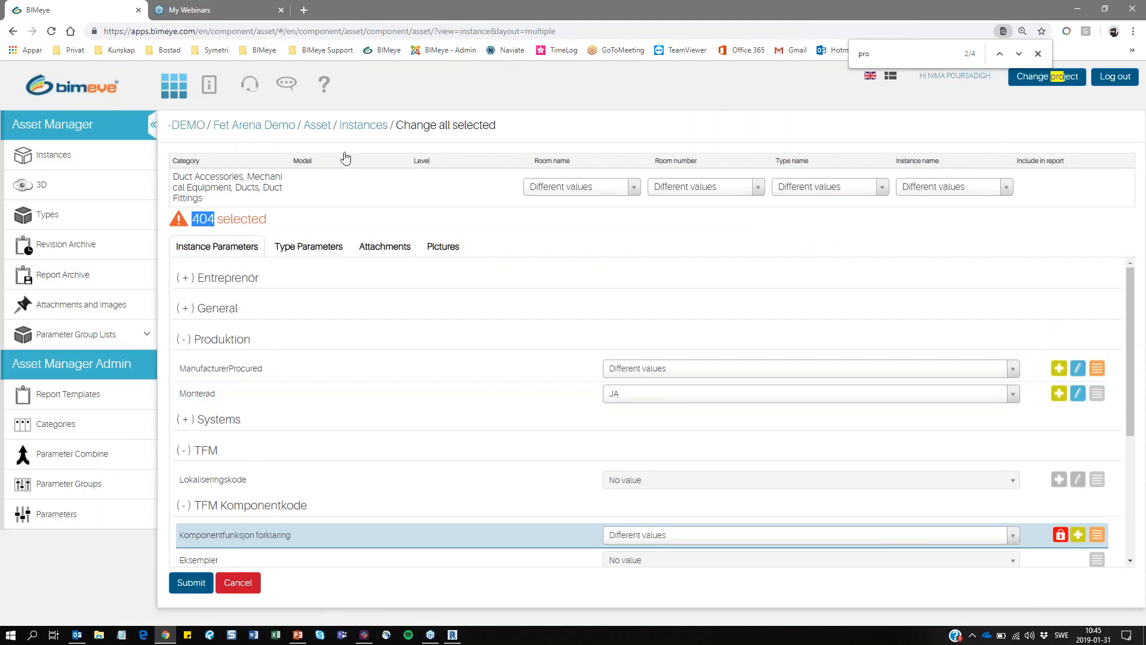
# - Set Monterad to NEI for all selected instances, submit the change and return to the instance list
pyautogui.click(644, 395)
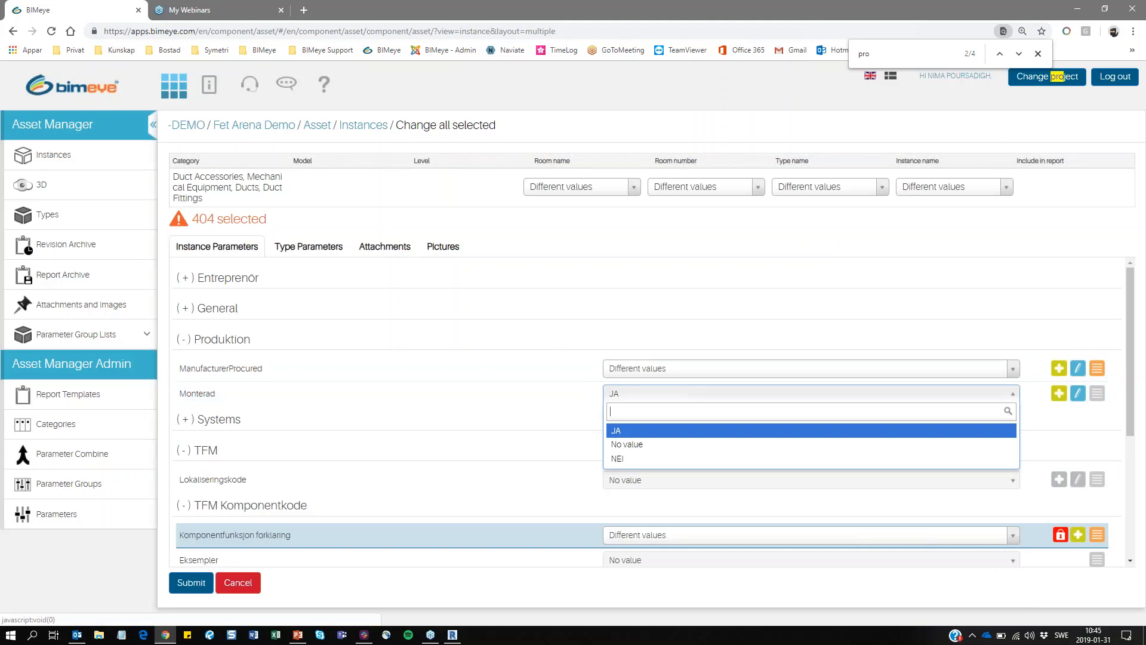
pyautogui.click(638, 459)
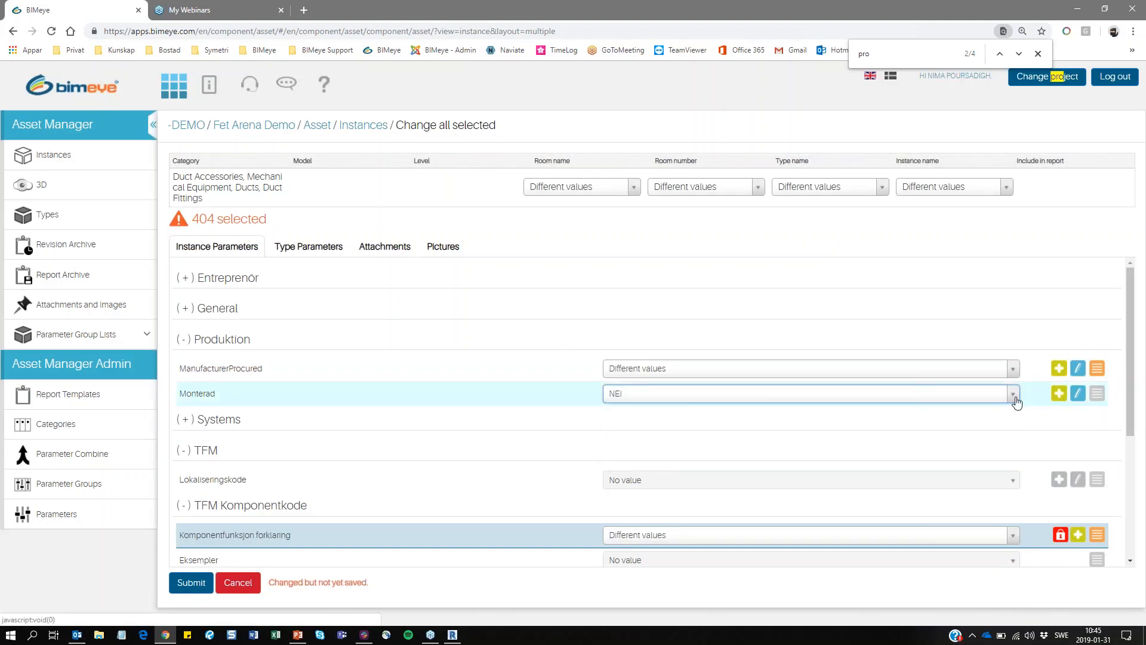
pyautogui.click(929, 395)
pyautogui.rightClick(633, 461)
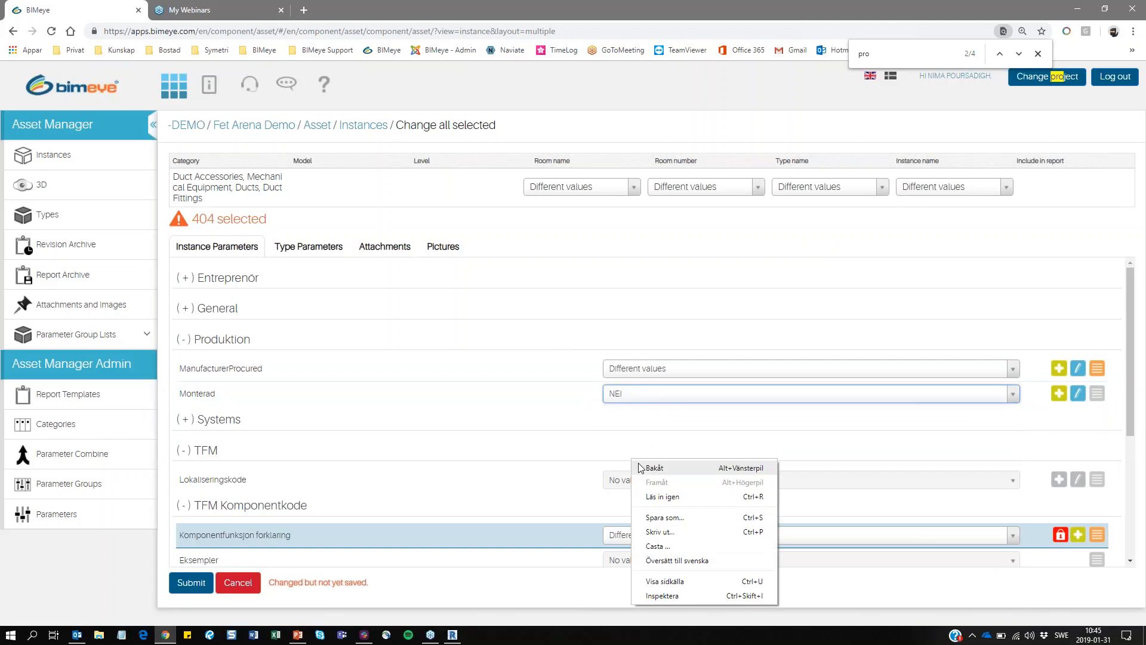
pyautogui.click(187, 583)
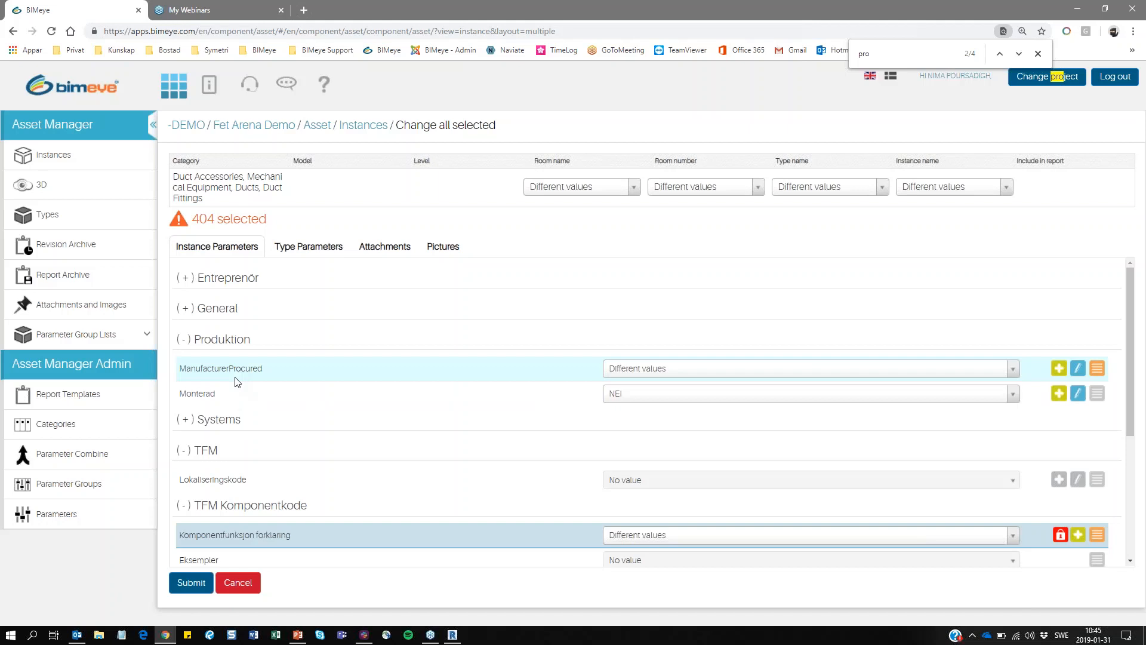
pyautogui.click(239, 585)
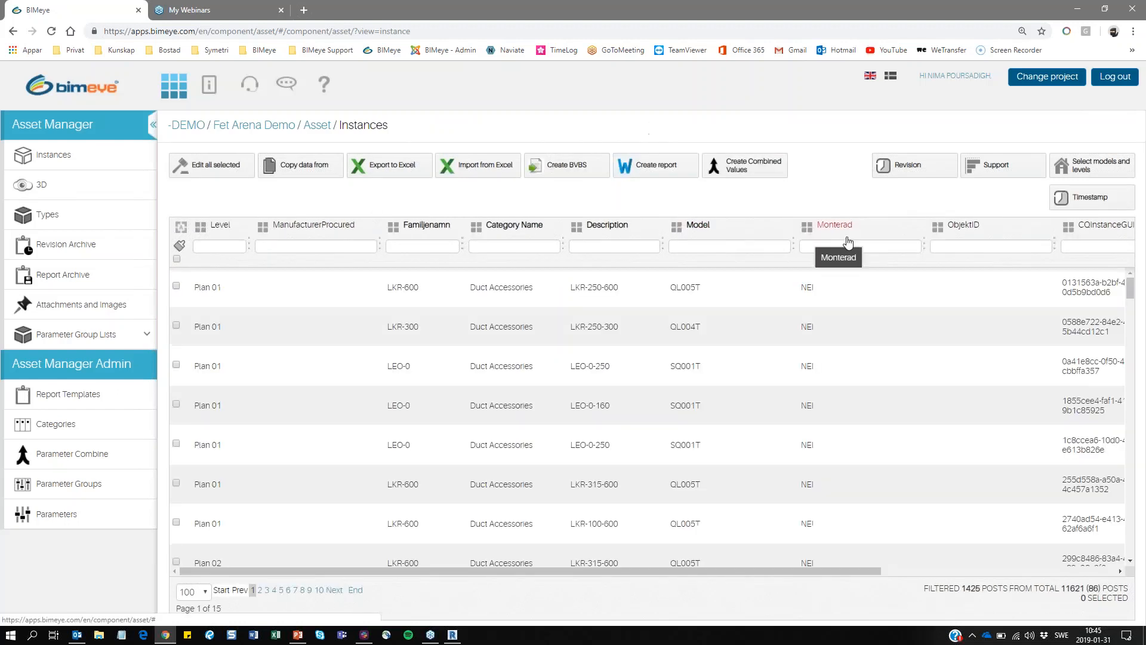
pyautogui.scroll(-5, 831, 358)
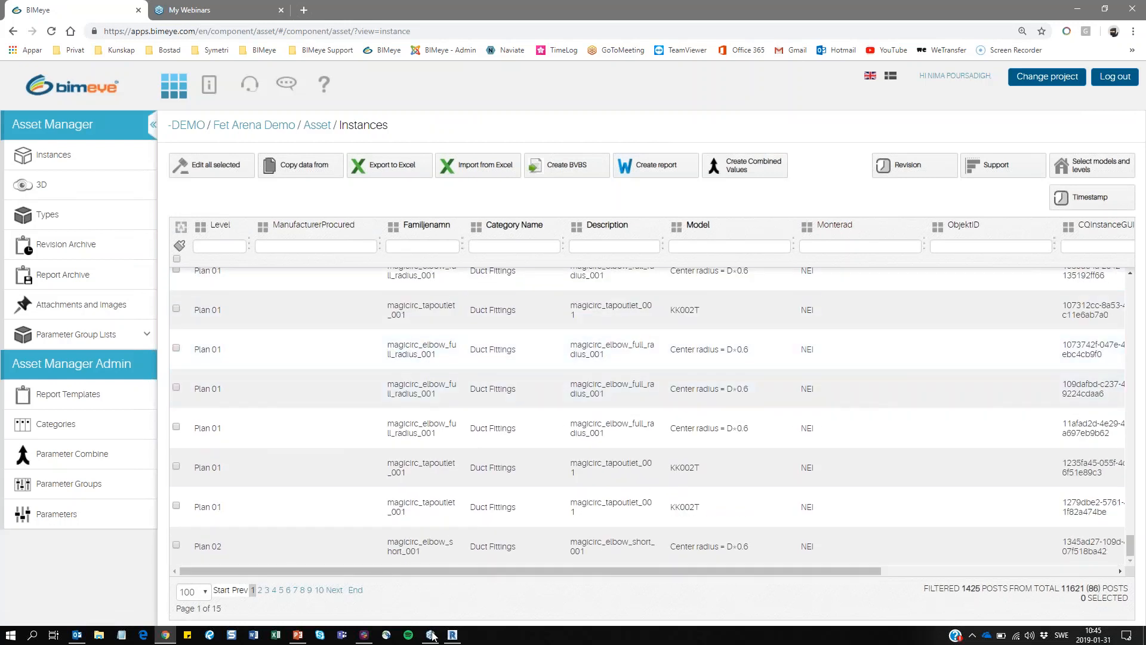
# - Switch to Revit and synchronize the model's asset information with BIMeye
pyautogui.click(453, 634)
pyautogui.scroll(-4, 442, 392)
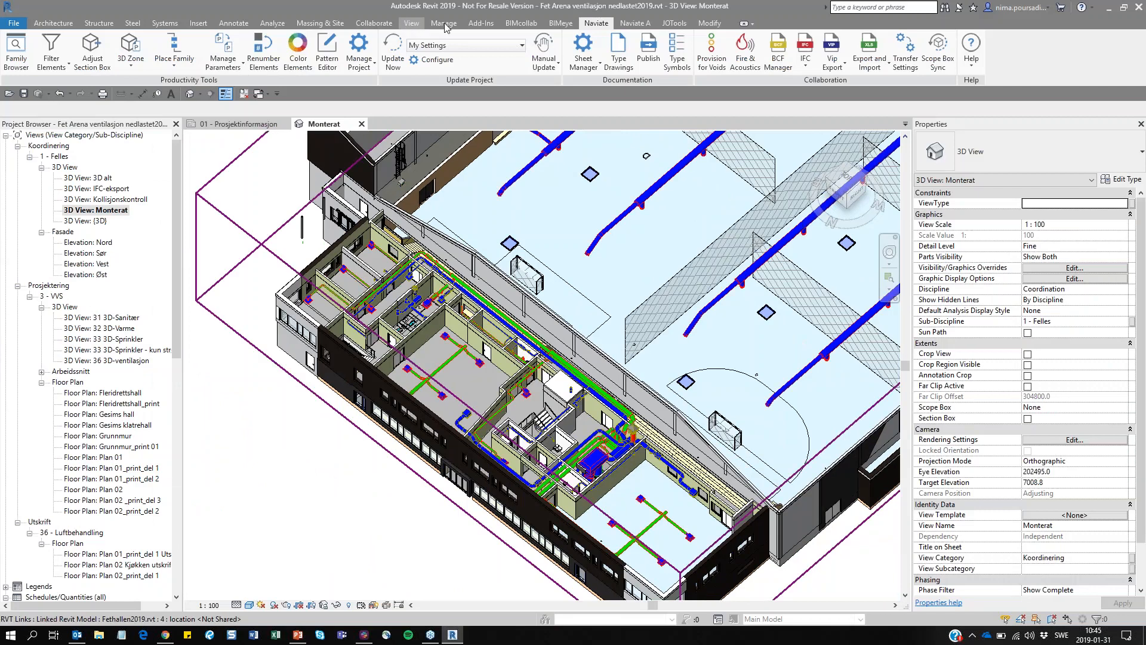
pyautogui.click(569, 23)
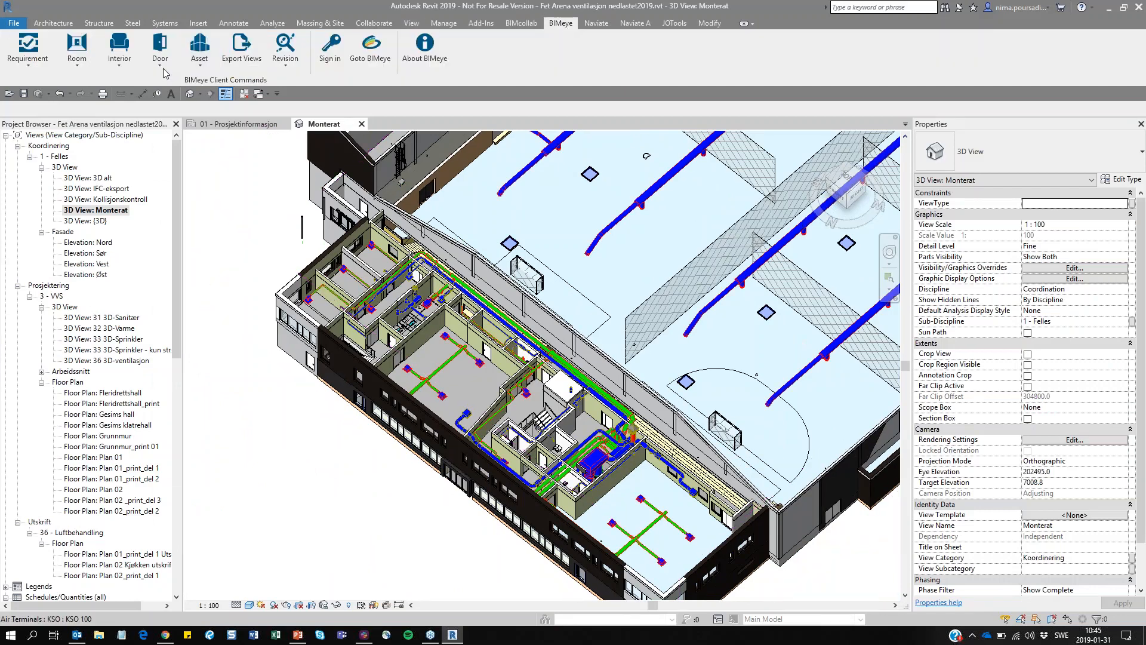
pyautogui.click(199, 56)
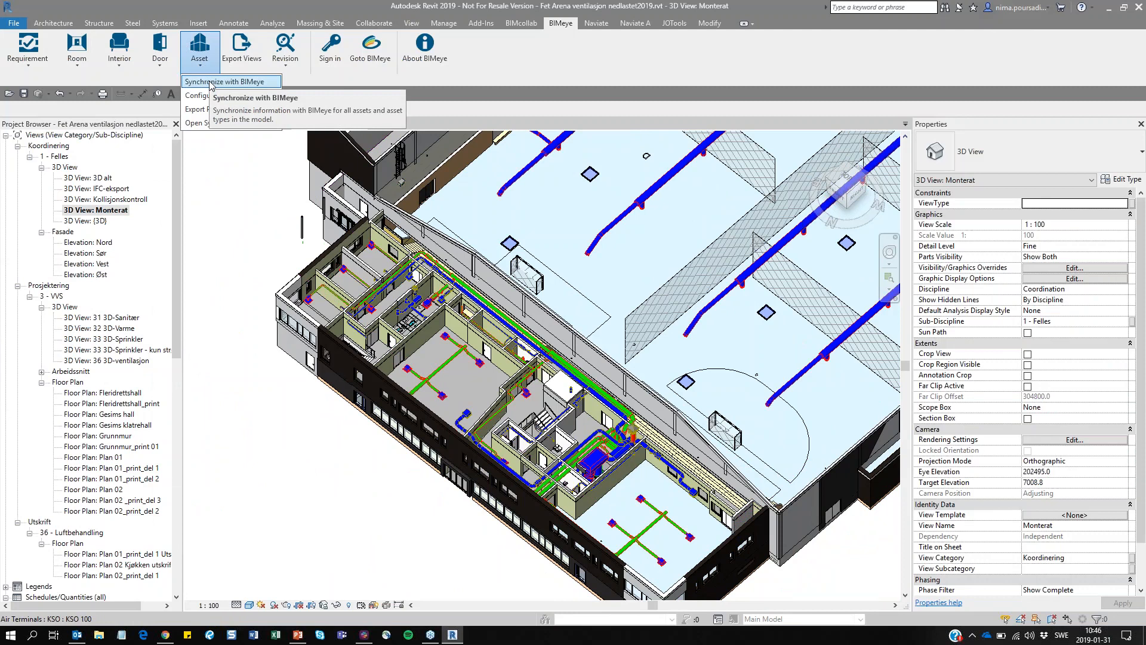
pyautogui.click(209, 83)
pyautogui.click(610, 360)
pyautogui.click(643, 396)
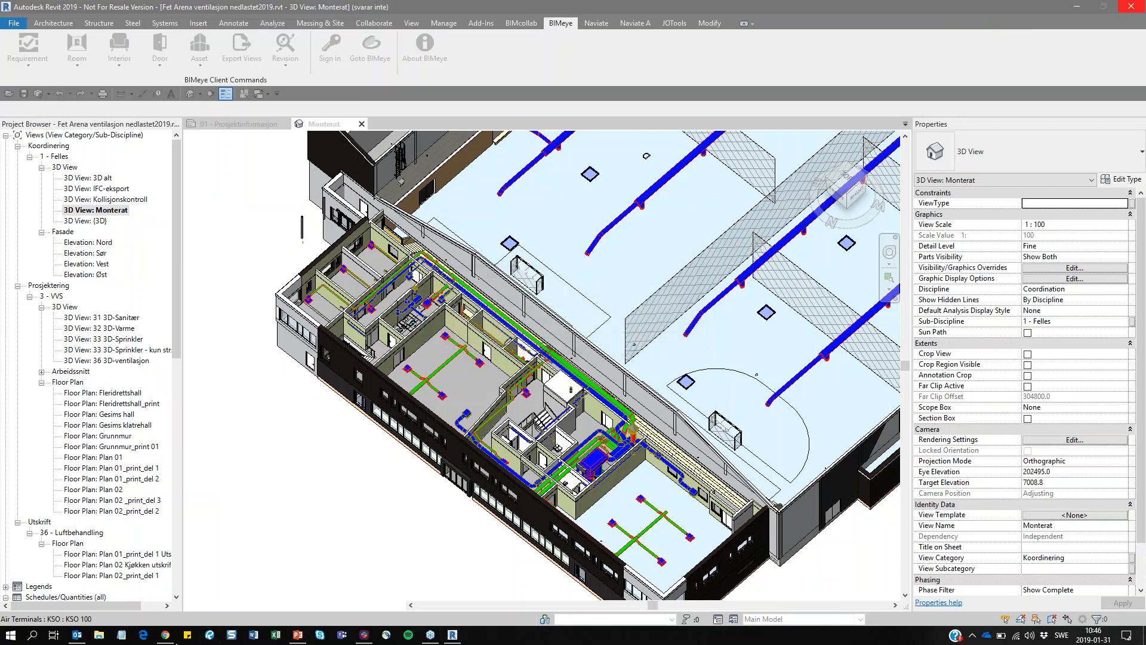
pyautogui.click(161, 638)
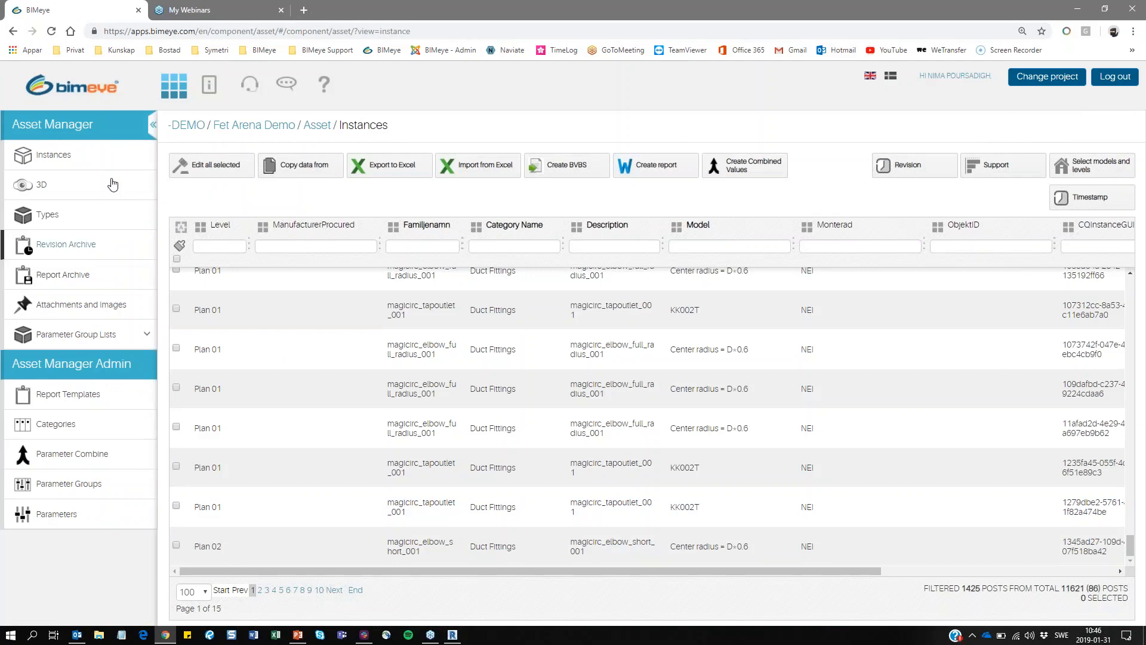
pyautogui.click(47, 188)
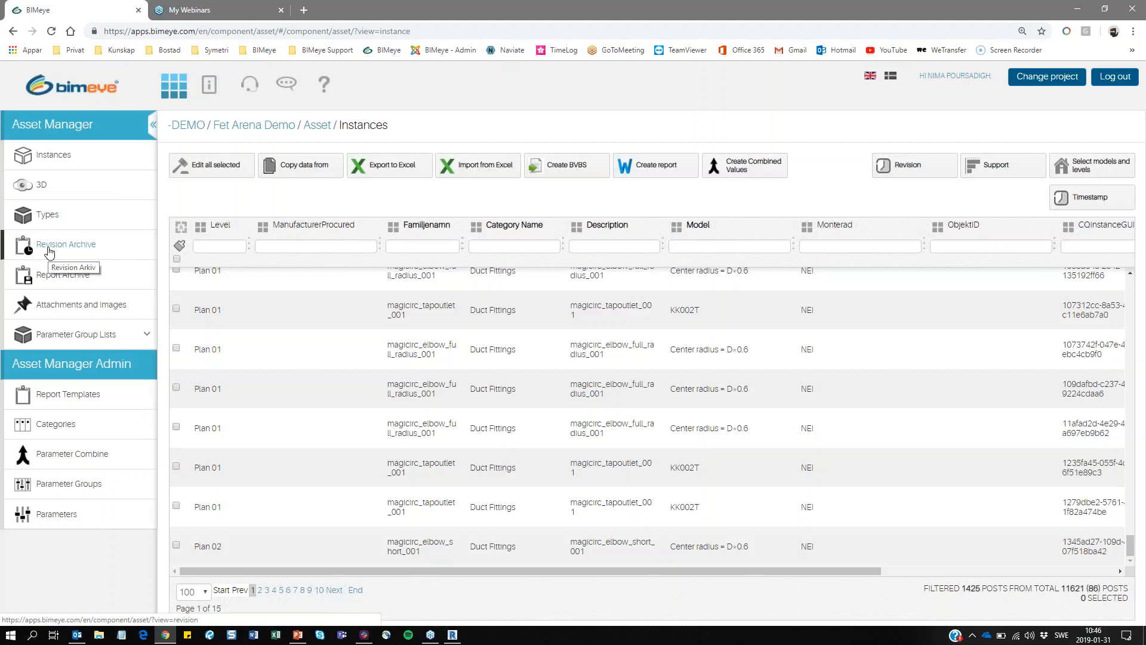
pyautogui.click(1101, 208)
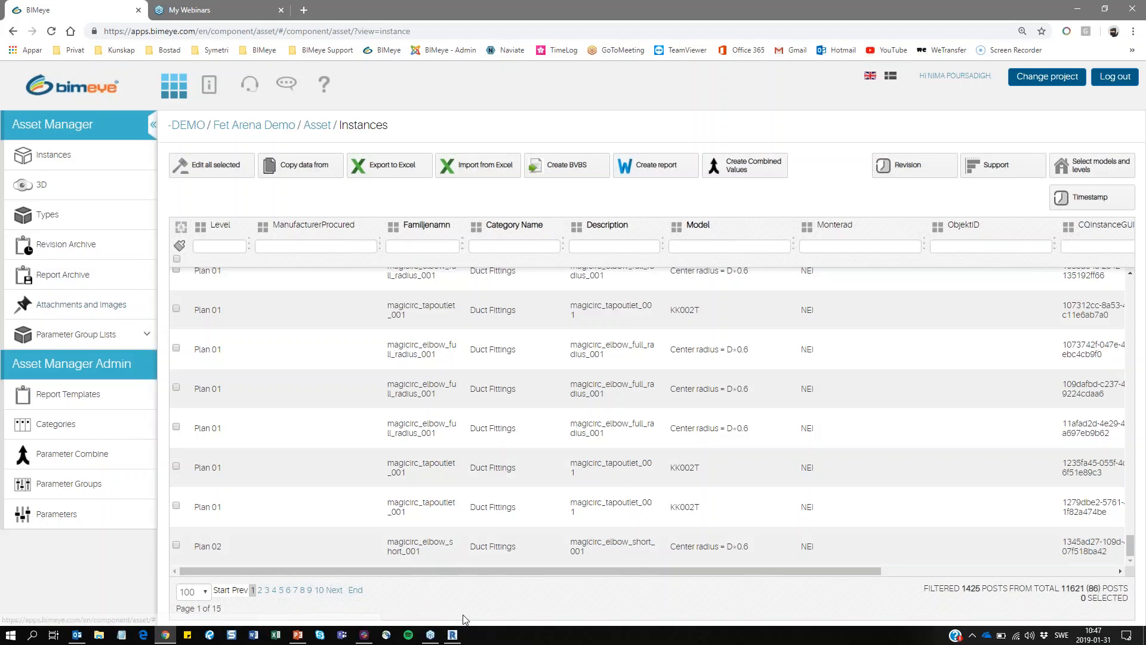
# - Minimize the browser and return to Revit to view the BIMeye synchronisation report
pyautogui.click(456, 638)
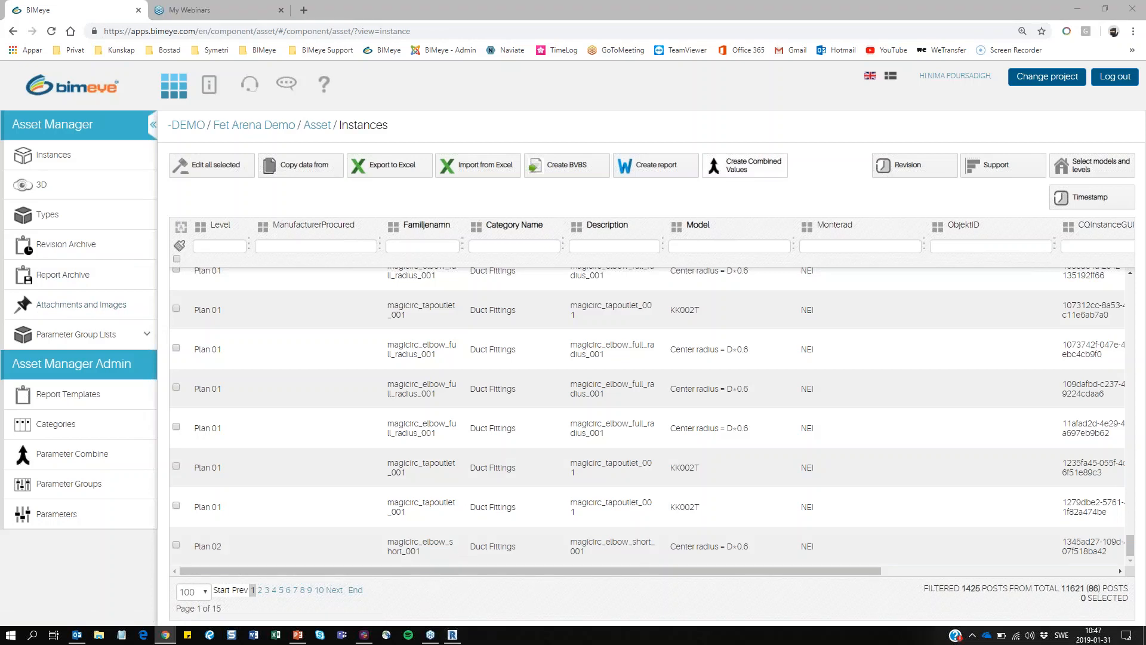
pyautogui.click(1077, 9)
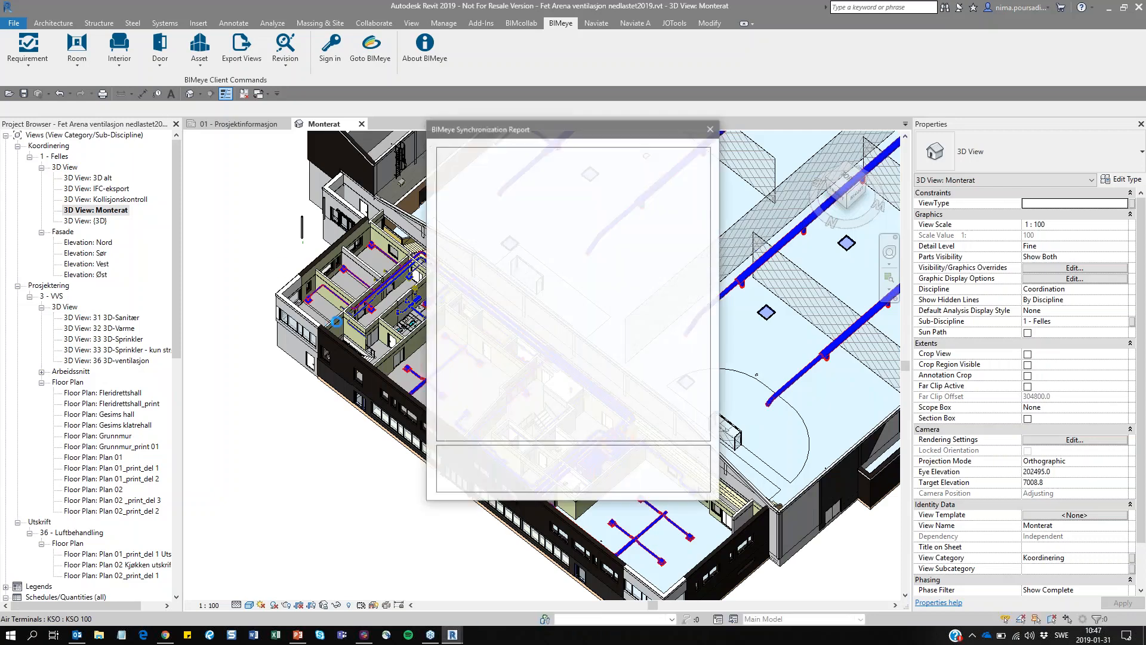
# - Close the synchronisation report, check the Monterad parameter of a round duct in the 3D view, and clear the selection
pyautogui.click(697, 431)
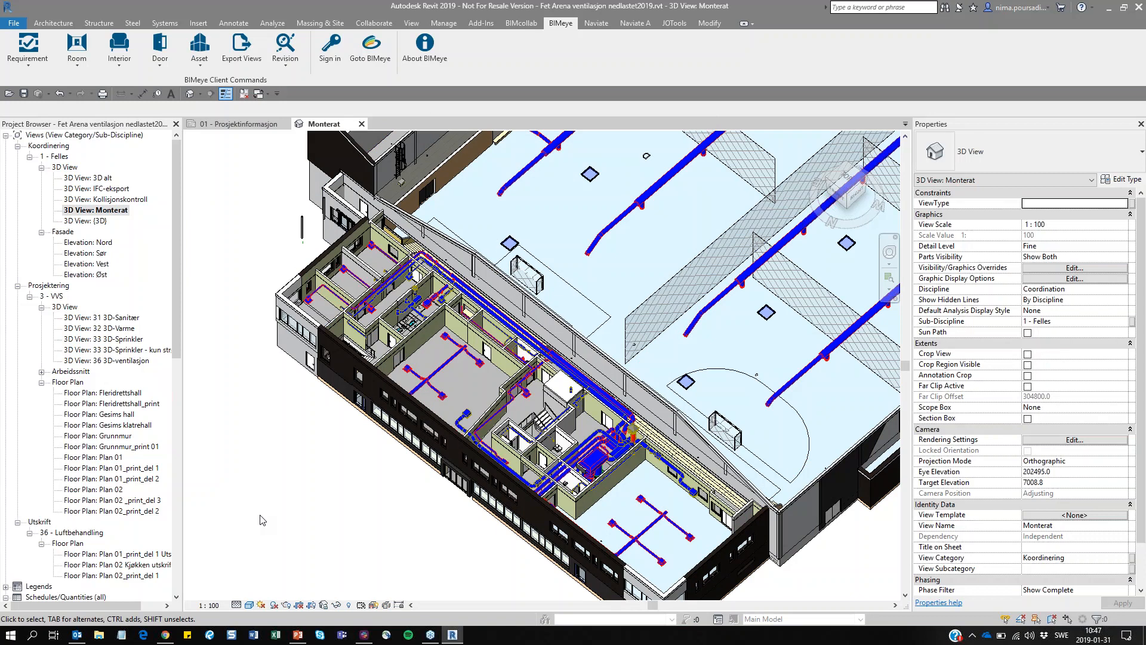
pyautogui.click(451, 368)
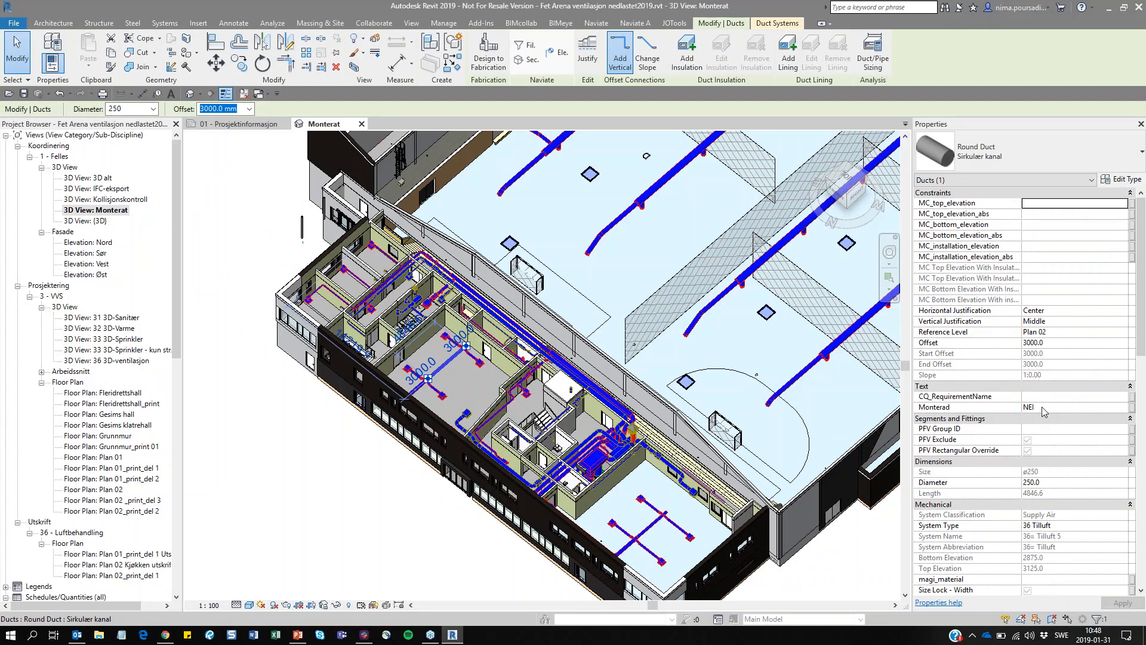
pyautogui.click(319, 539)
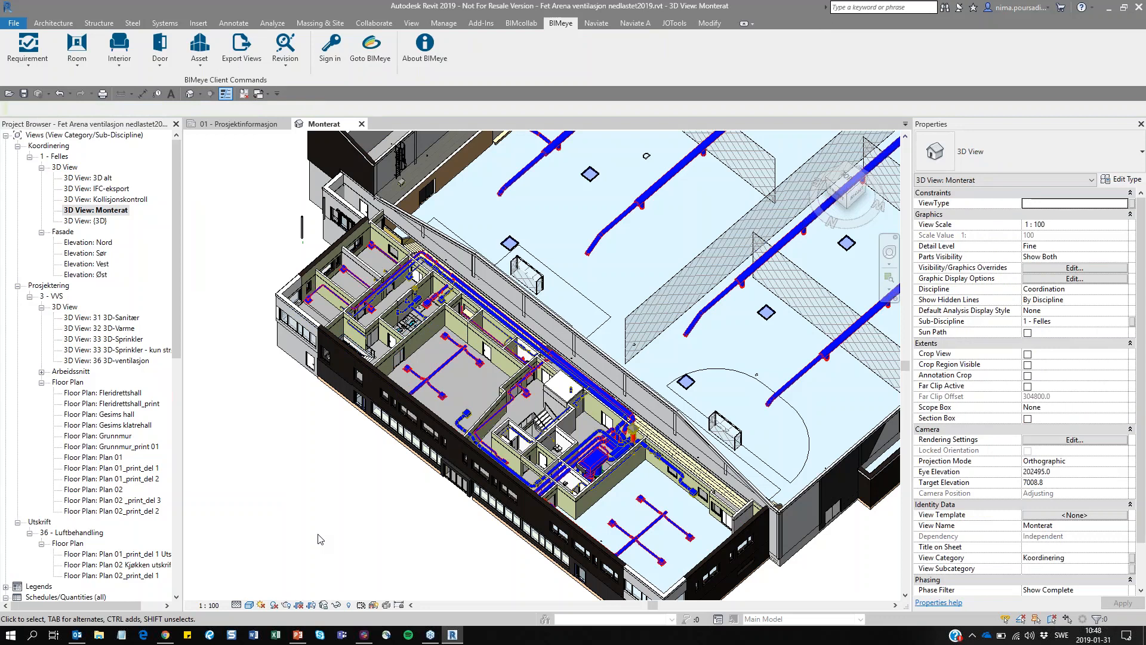
# - Switch to BIMeye in the browser and locate the Categories page among the Asset Manager administration pages
pyautogui.click(160, 638)
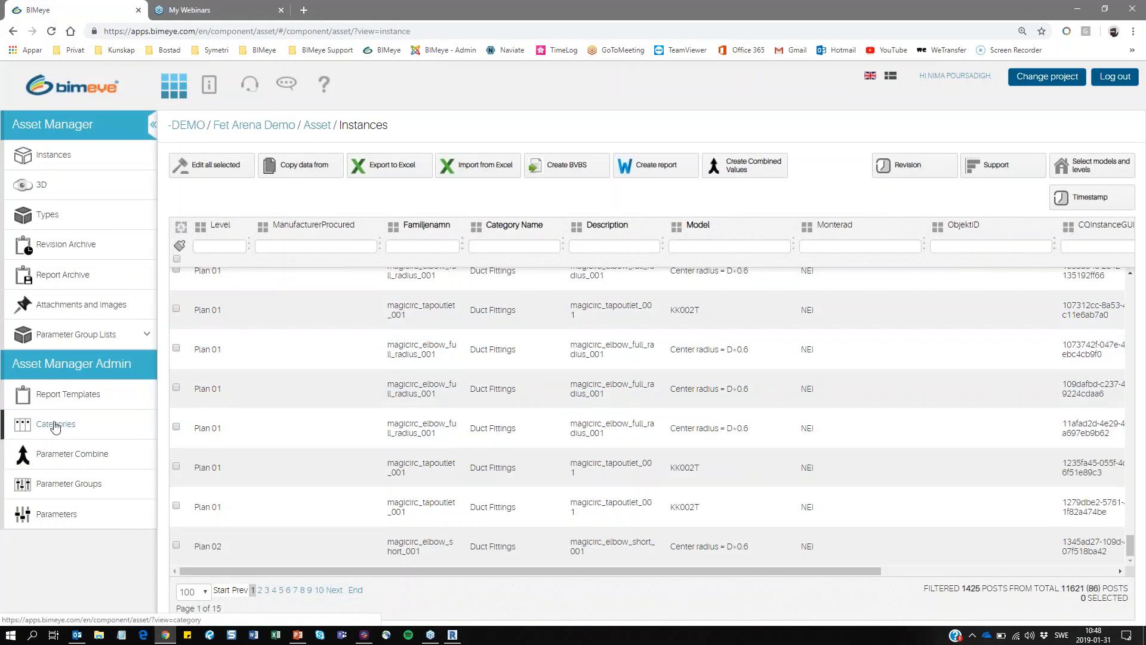
pyautogui.click(55, 426)
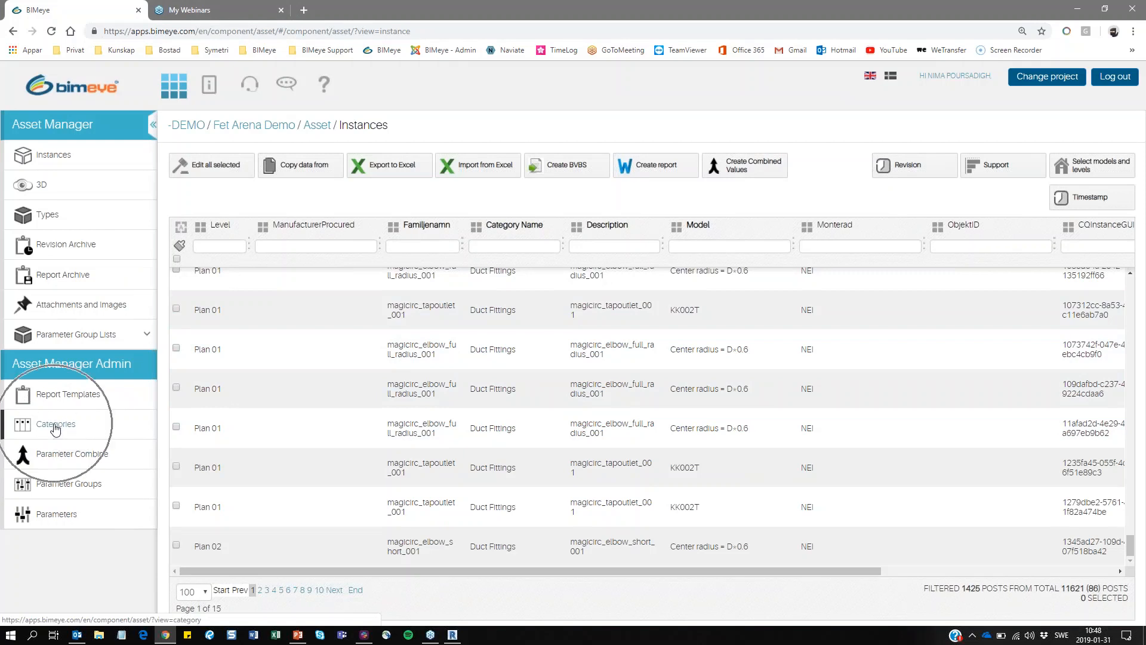
pyautogui.press('ctrl')
pyautogui.press('ctrl')
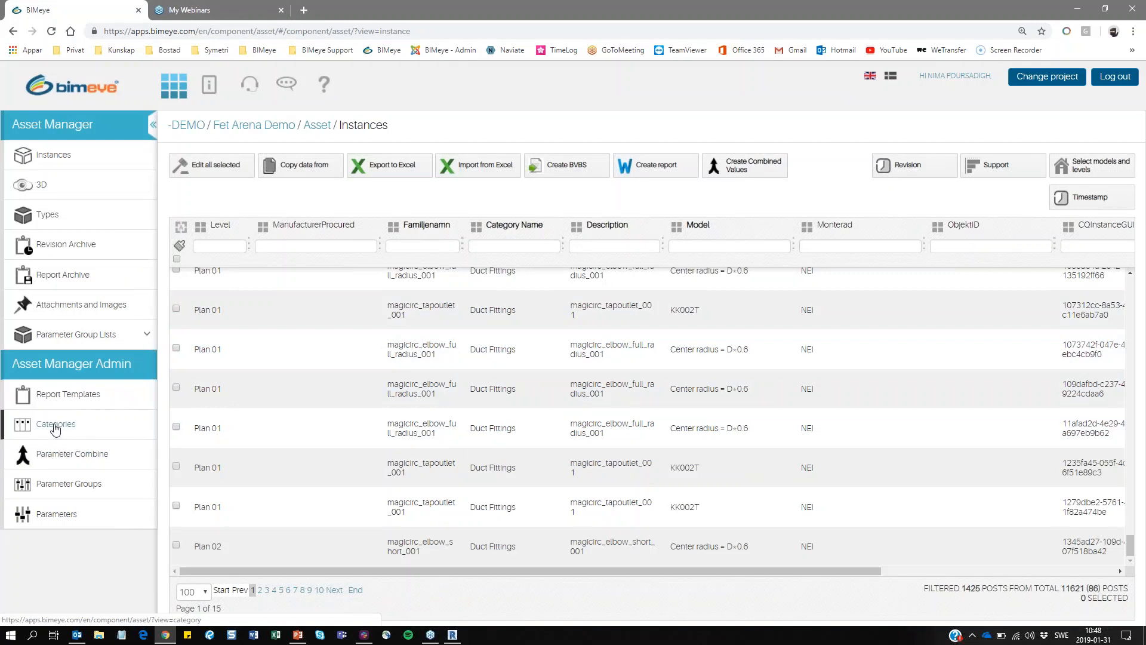
# - Switch to Revit and look closely at a round duct in the Monterat 3D view
pyautogui.click(452, 635)
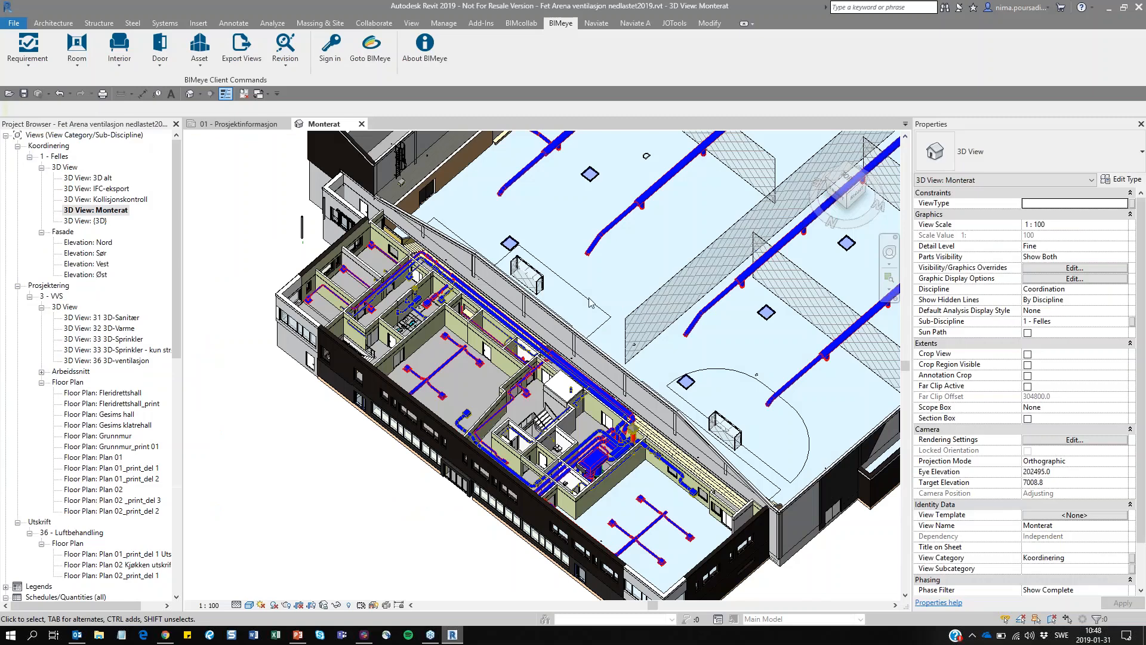
pyautogui.scroll(5, 427, 375)
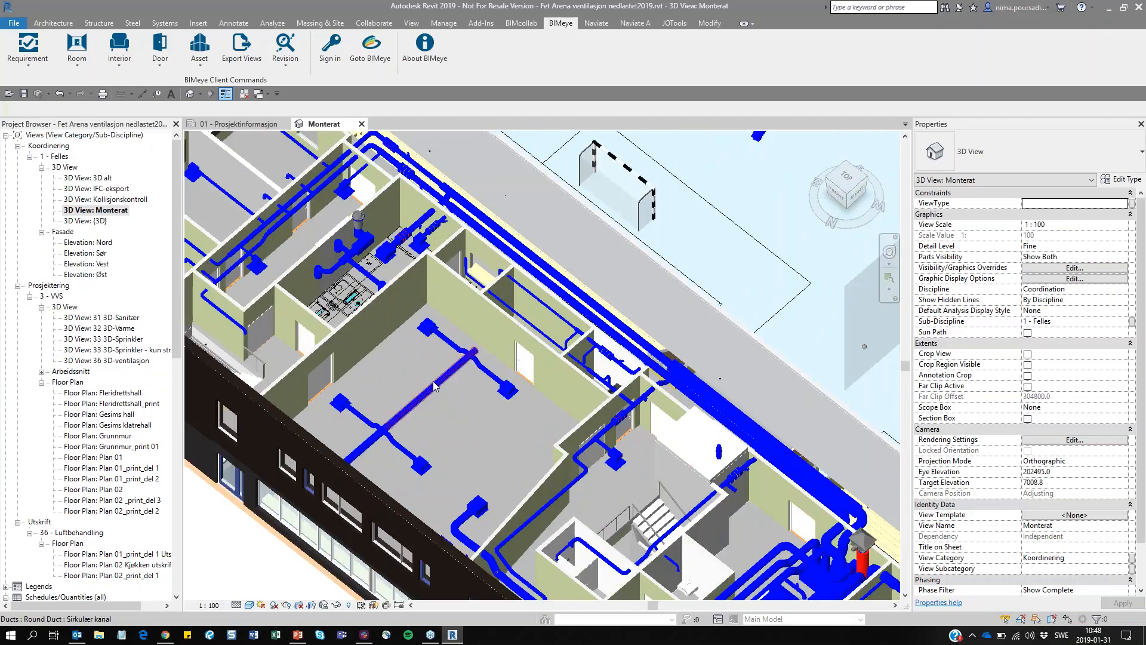
pyautogui.click(432, 381)
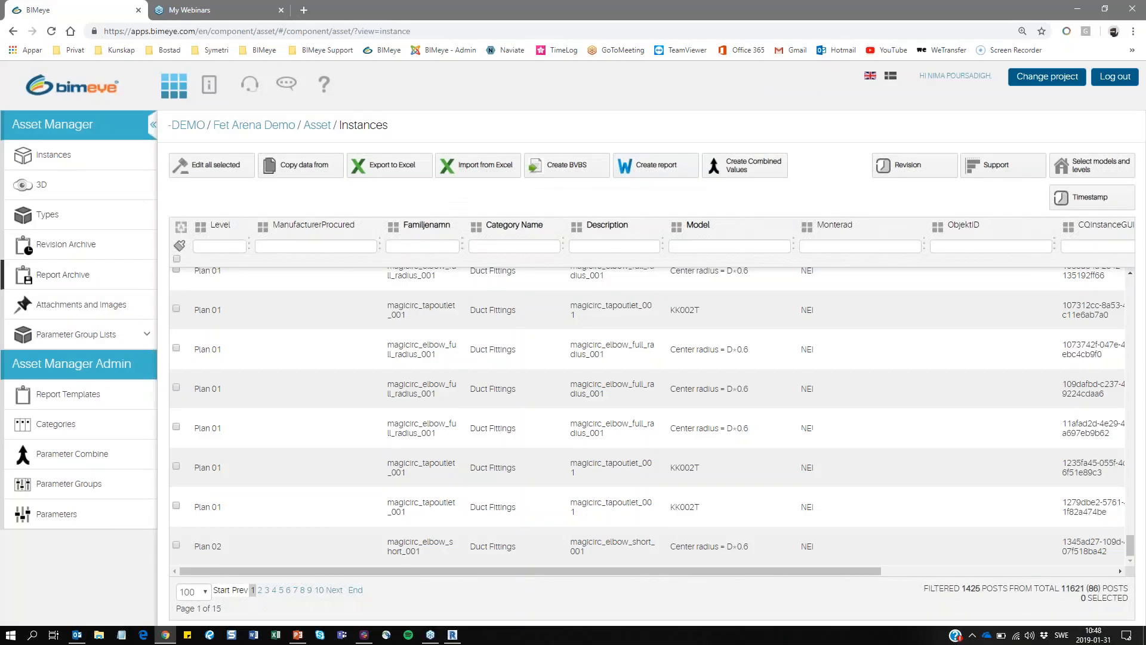
# - Switch to BIMeye in the browser, open the asset categories and filter them by the name "duct"
pyautogui.click(63, 421)
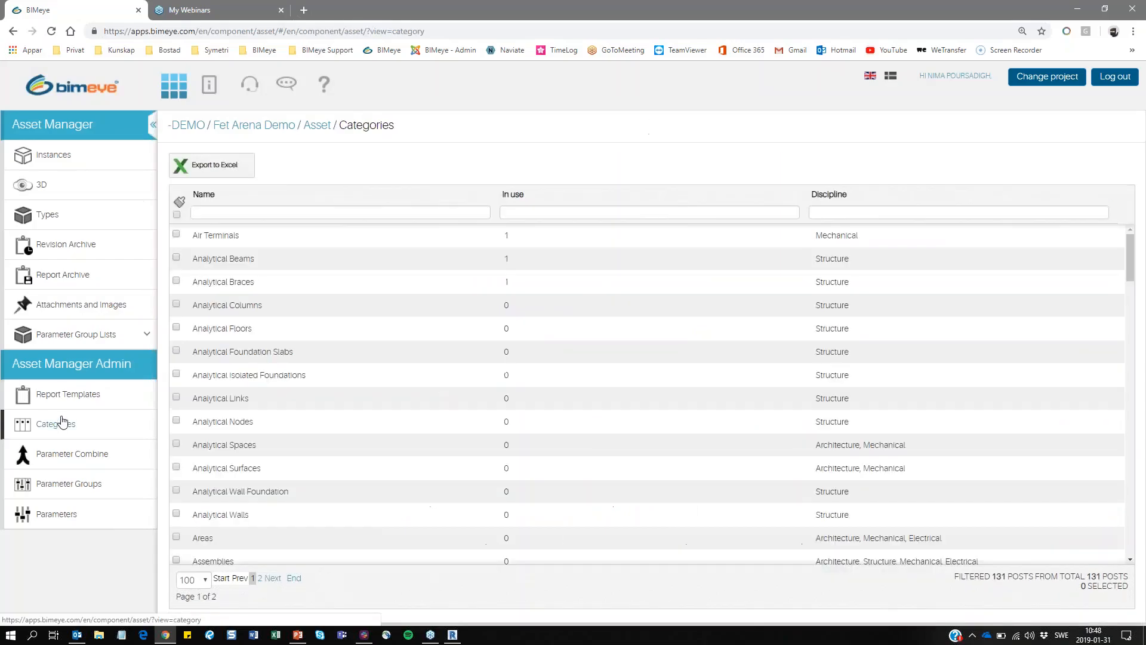
pyautogui.click(533, 211)
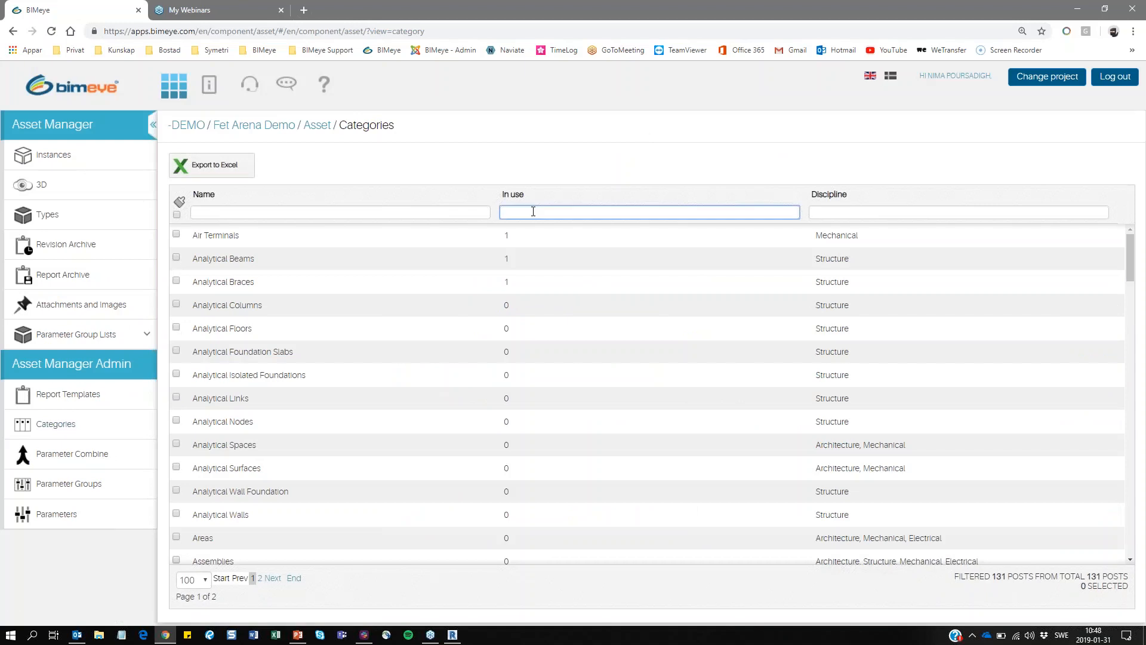
pyautogui.click(471, 212)
pyautogui.write('duct')
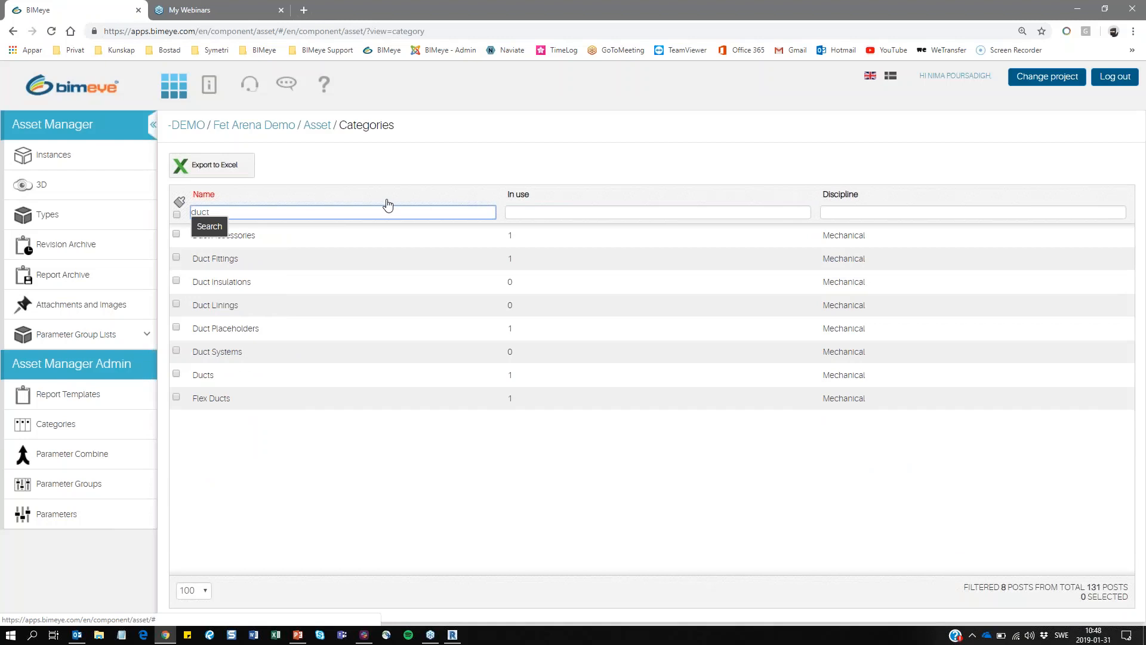
# - Check the In use setting of the Ducts category, close it without changes and return to the instance list
pyautogui.doubleClick(516, 376)
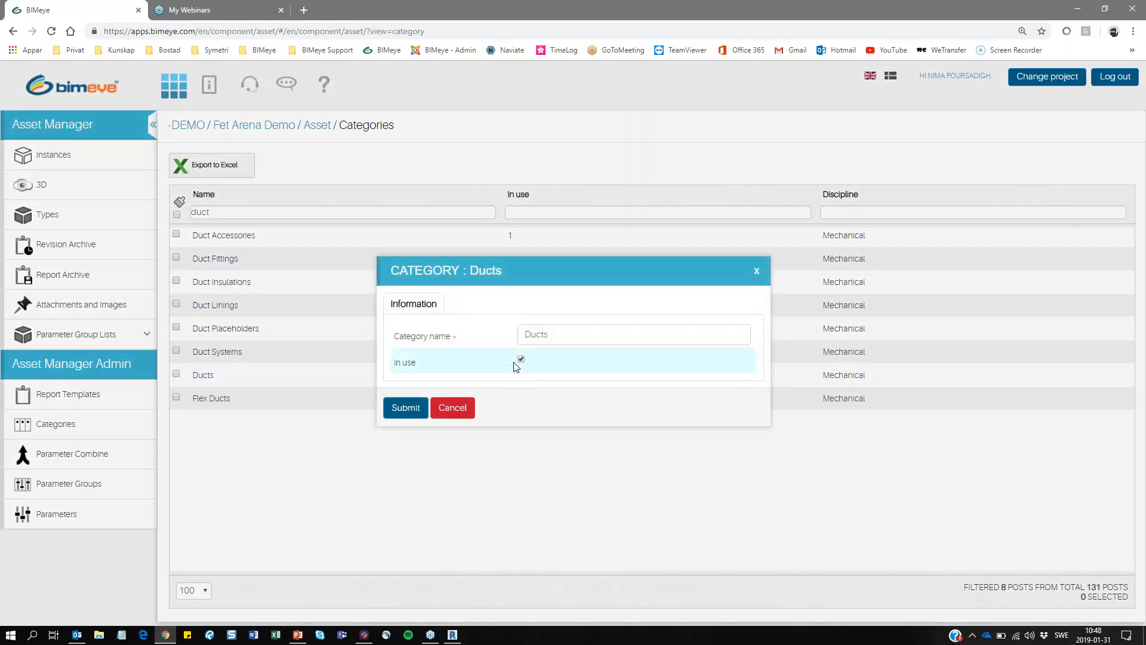
pyautogui.click(451, 407)
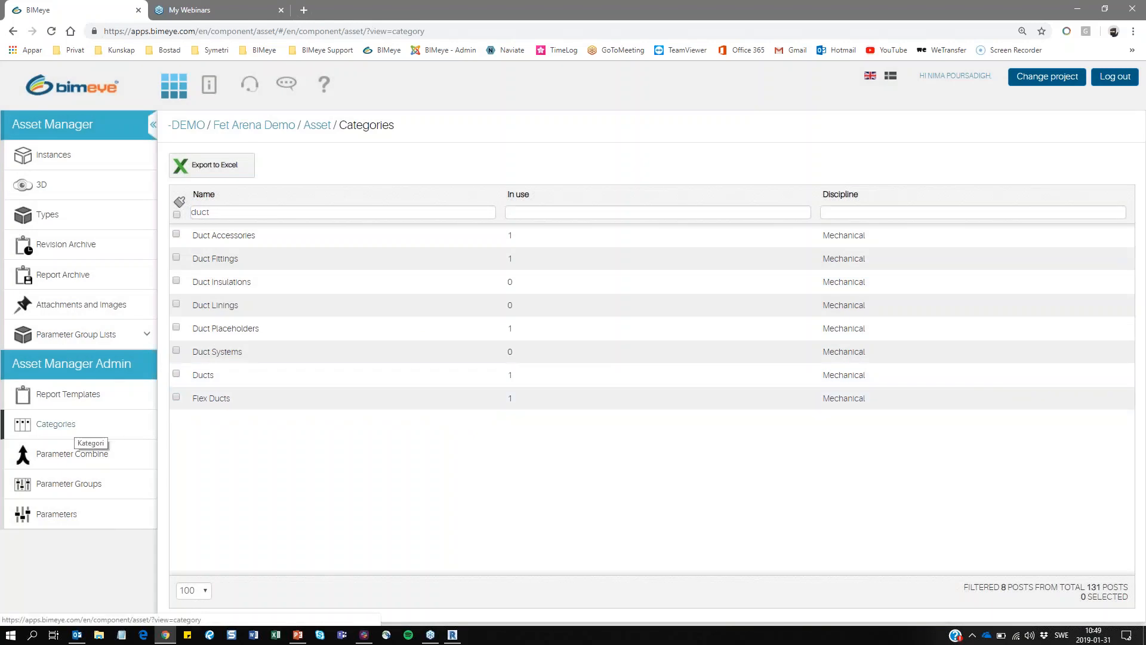
pyautogui.click(70, 158)
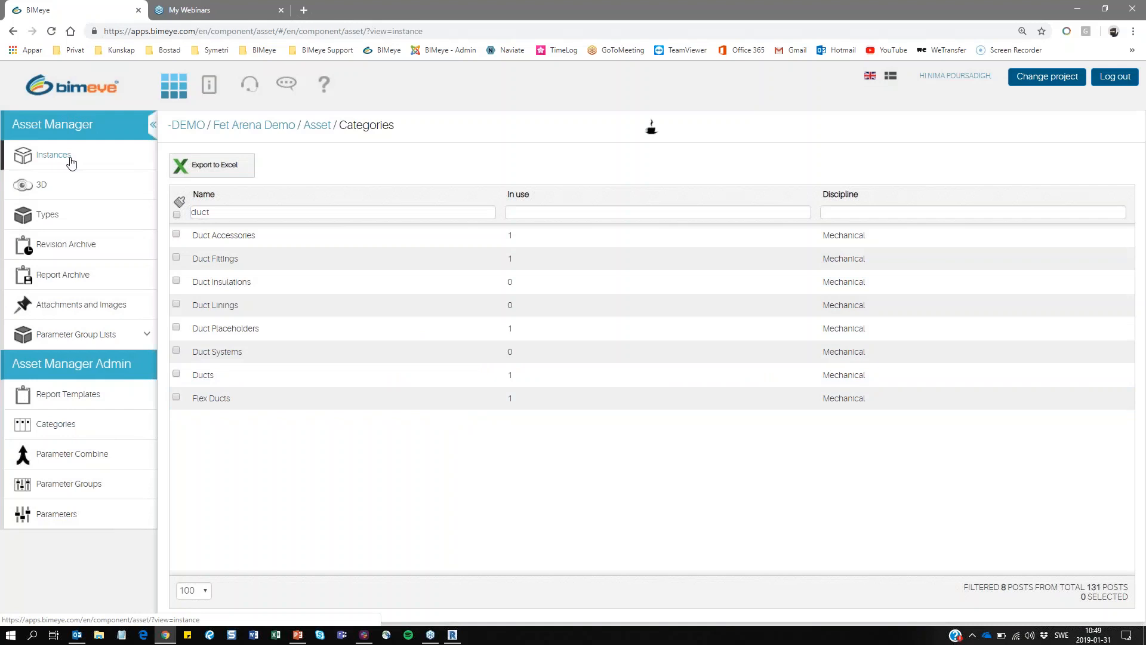